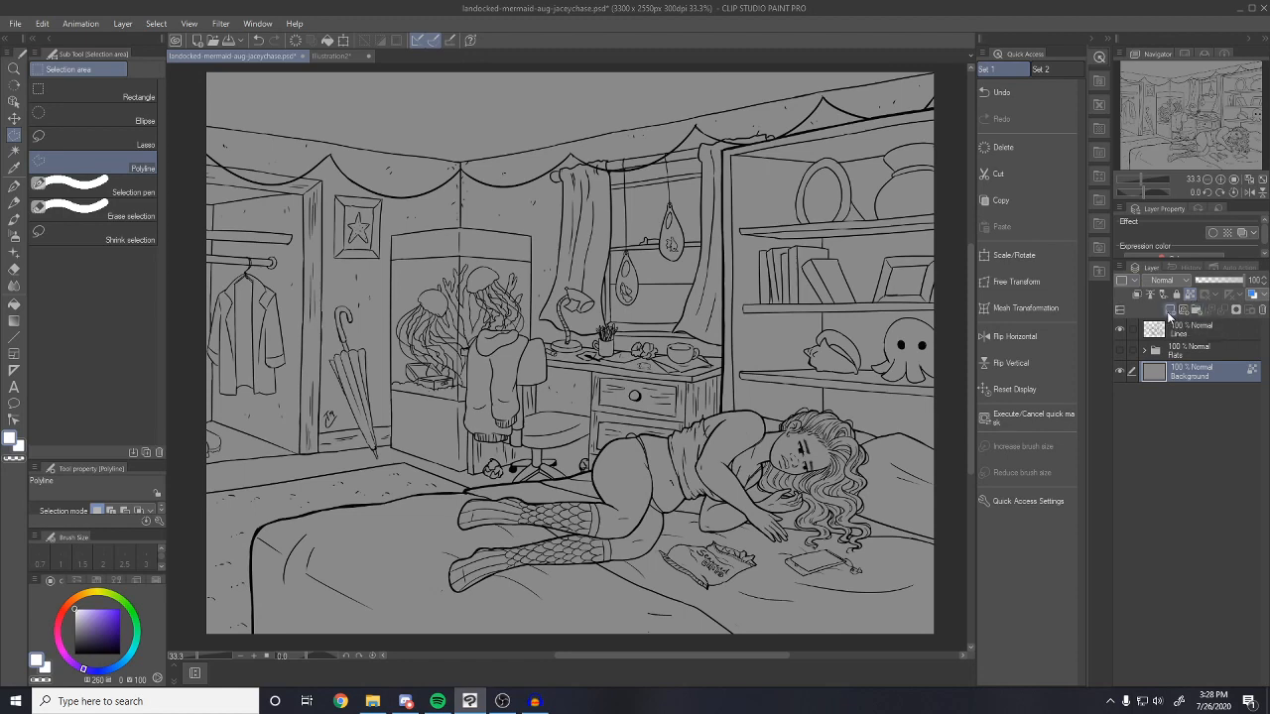
On a new layer, airbrush soft white glow over the window, aquarium and phone
left_click(1176, 313)
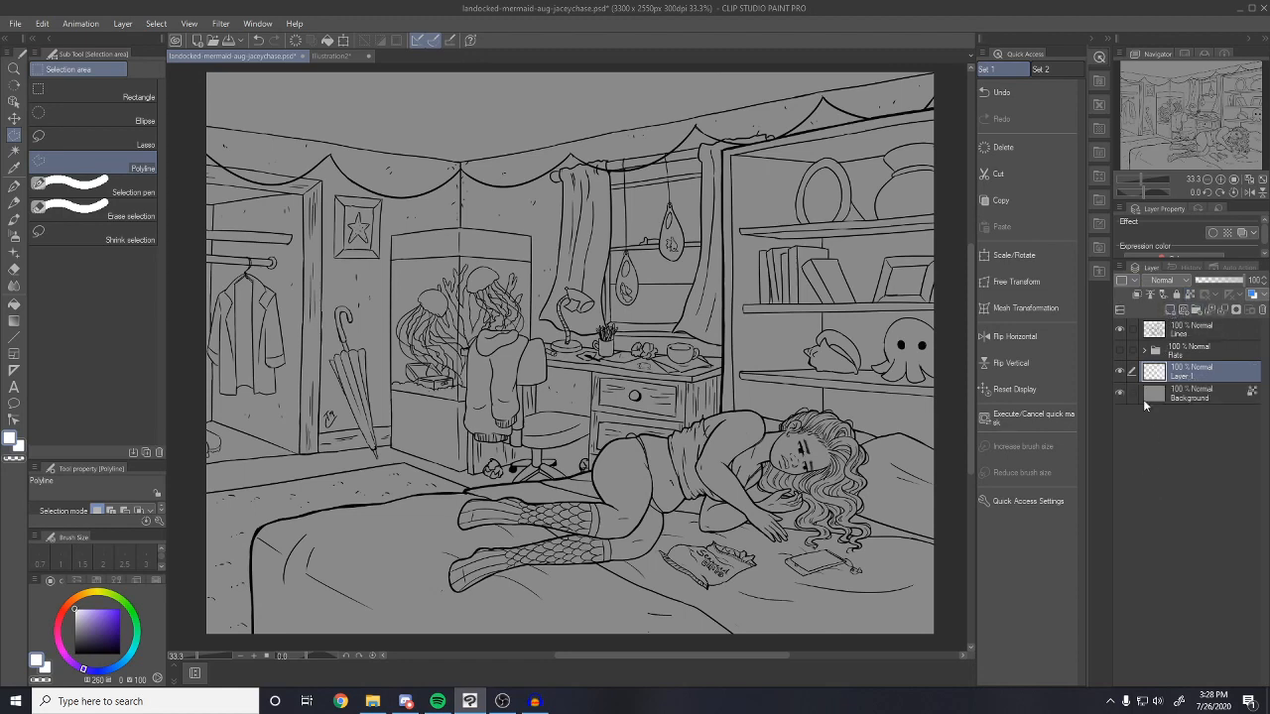
left_click(14, 236)
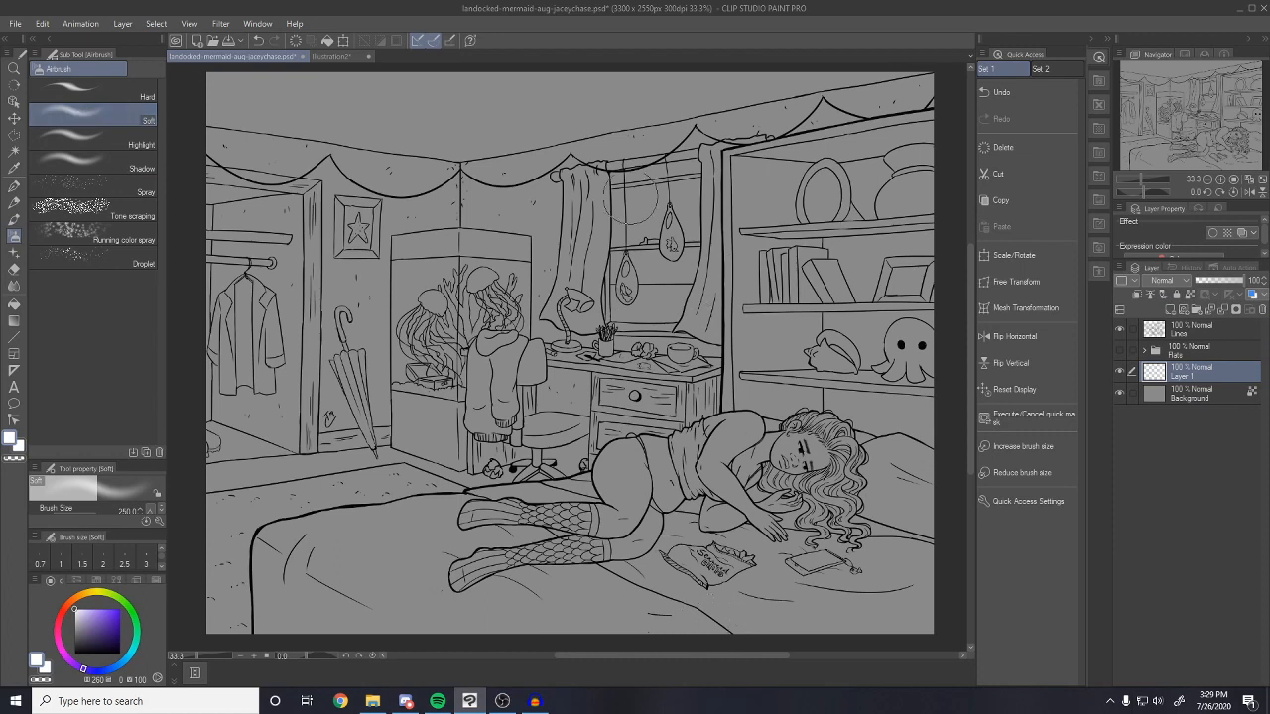
mouse_move(687, 189)
left_mouse_down()
mouse_move(629, 288)
mouse_move(685, 297)
mouse_move(645, 298)
mouse_move(623, 203)
mouse_move(685, 174)
mouse_move(635, 199)
mouse_move(620, 308)
mouse_move(640, 328)
left_mouse_up()
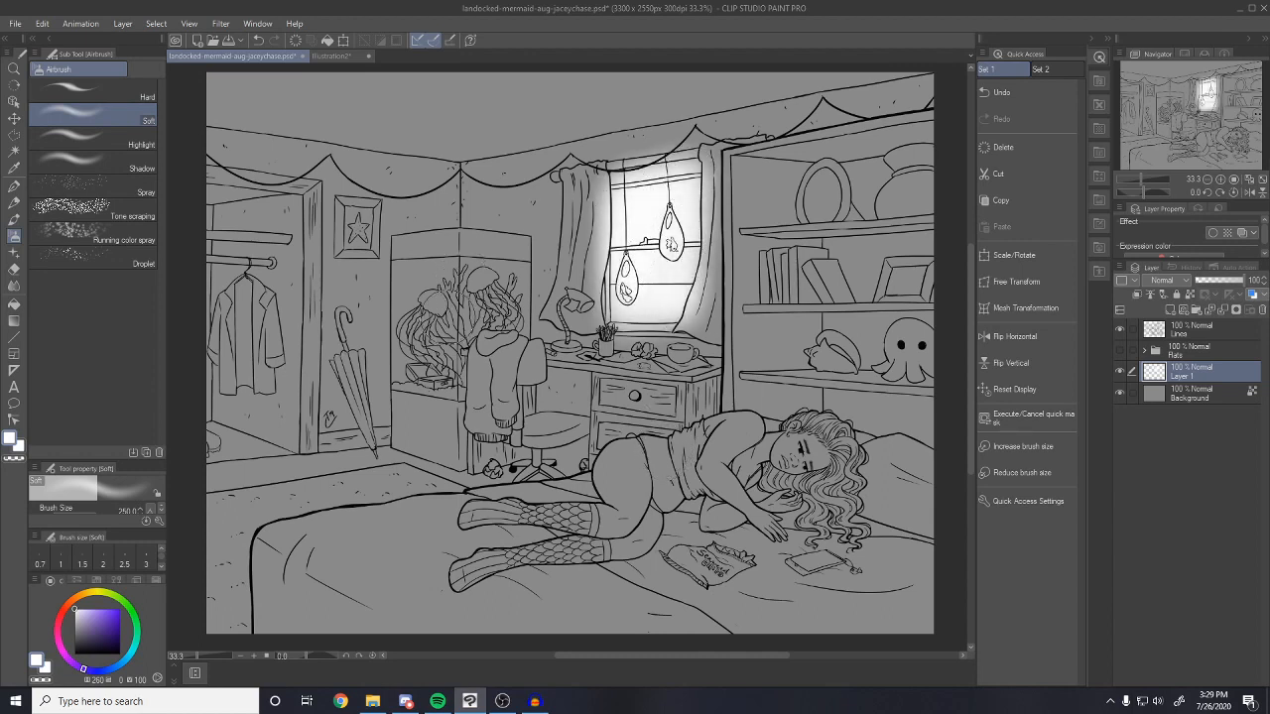
mouse_move(467, 273)
left_mouse_down()
mouse_move(446, 295)
mouse_move(476, 268)
mouse_move(528, 286)
mouse_move(409, 274)
mouse_move(470, 313)
mouse_move(458, 312)
left_mouse_up()
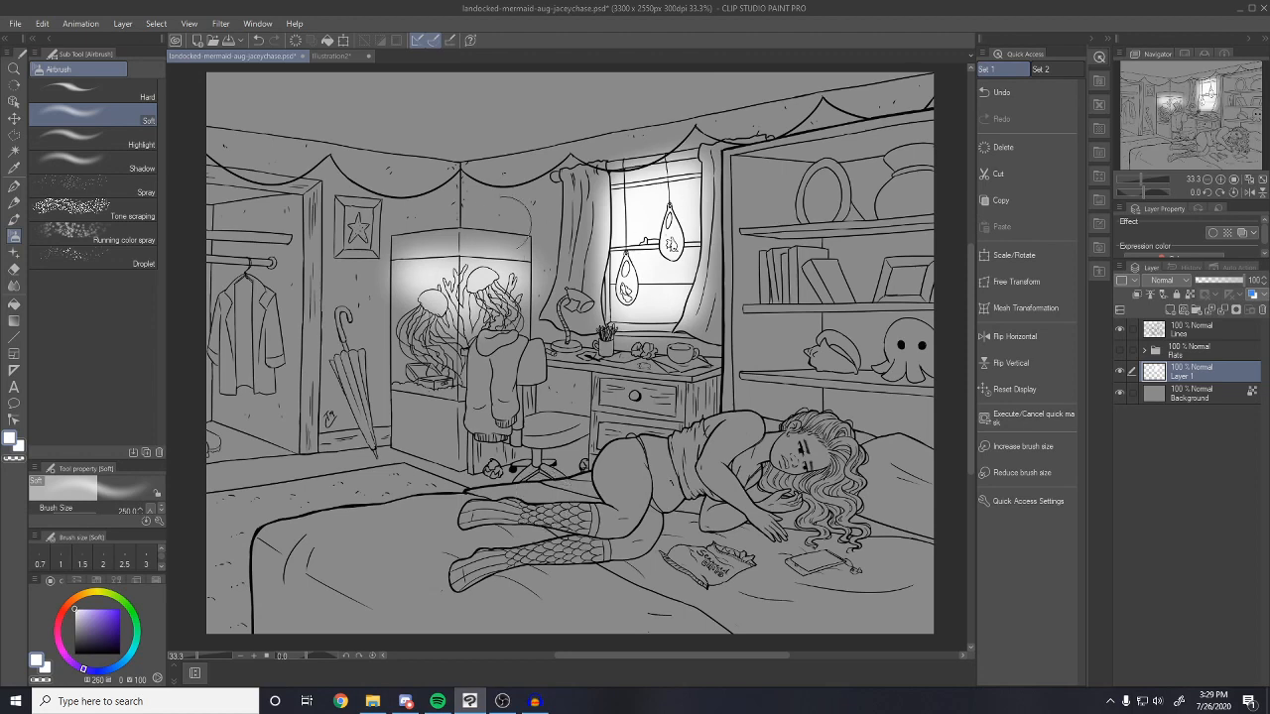
left_click_drag(824, 558, 798, 590)
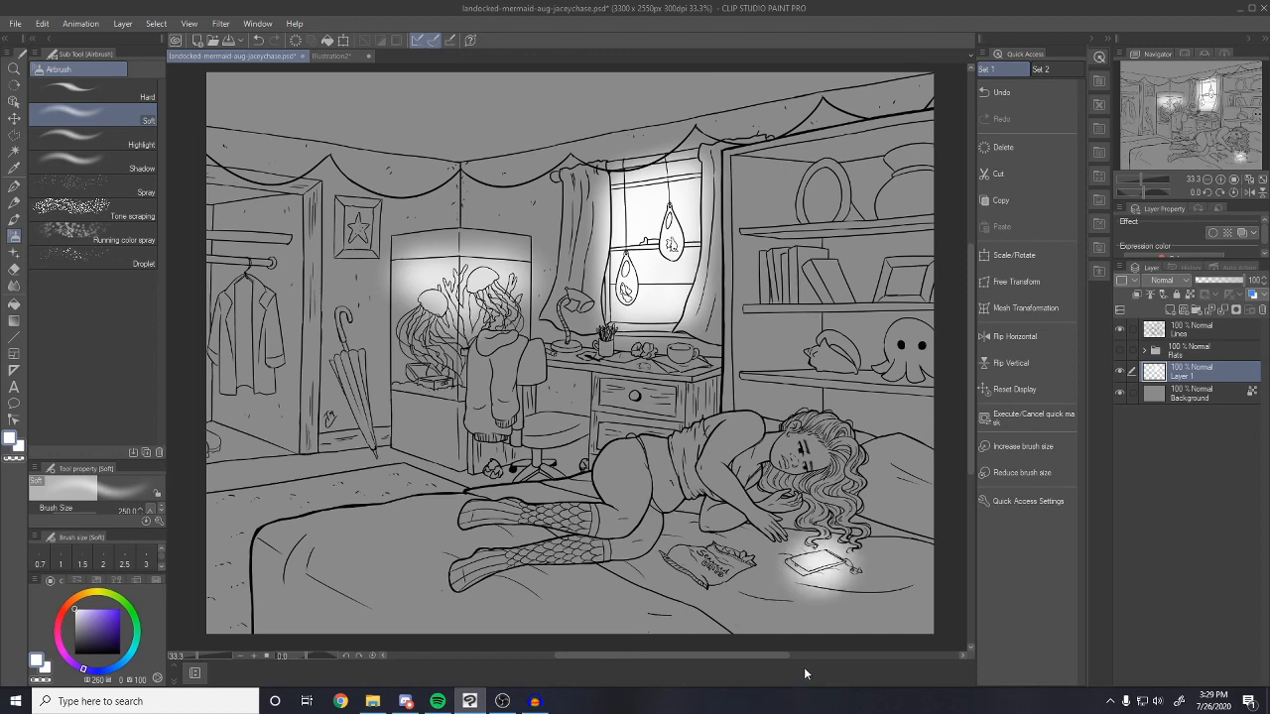
With a ~700 brush, spread glow from the window over chair, bed, aquarium and tablet
key("bracketright")
key("bracketright")
key("bracketright")
key("bracketright")
key("bracketright")
mouse_move(587, 248)
left_mouse_down()
mouse_move(483, 428)
mouse_move(442, 462)
left_mouse_up()
left_click_drag(586, 283, 379, 511)
left_click_drag(570, 372, 451, 436)
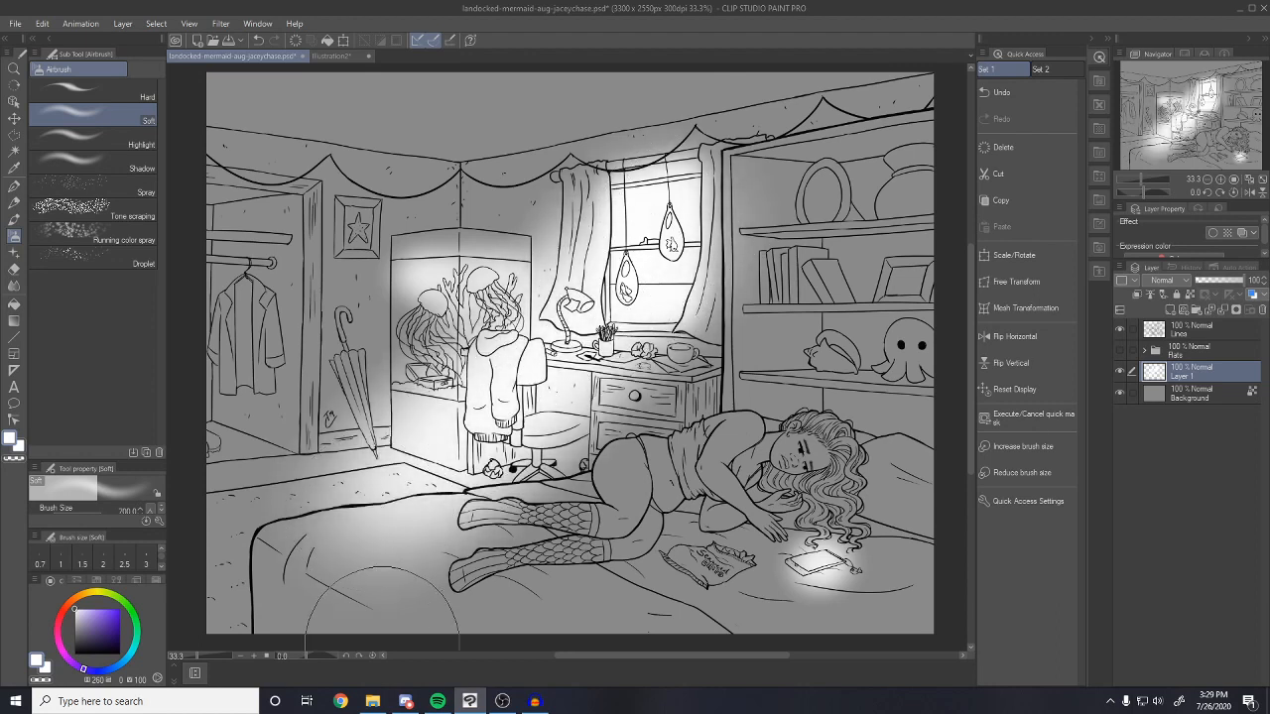
mouse_move(389, 298)
left_mouse_down()
mouse_move(393, 310)
mouse_move(471, 292)
left_mouse_up()
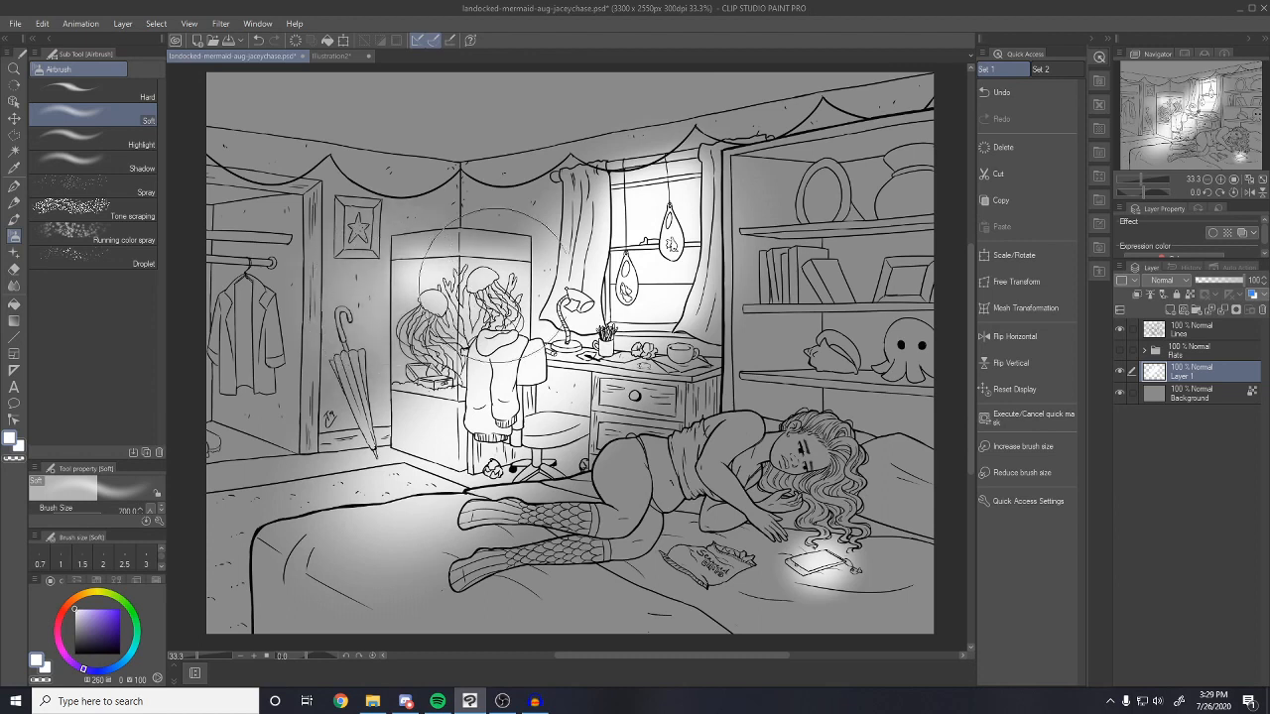
left_click_drag(527, 255, 542, 251)
mouse_move(369, 310)
left_mouse_down()
mouse_move(405, 332)
mouse_move(368, 295)
left_mouse_up()
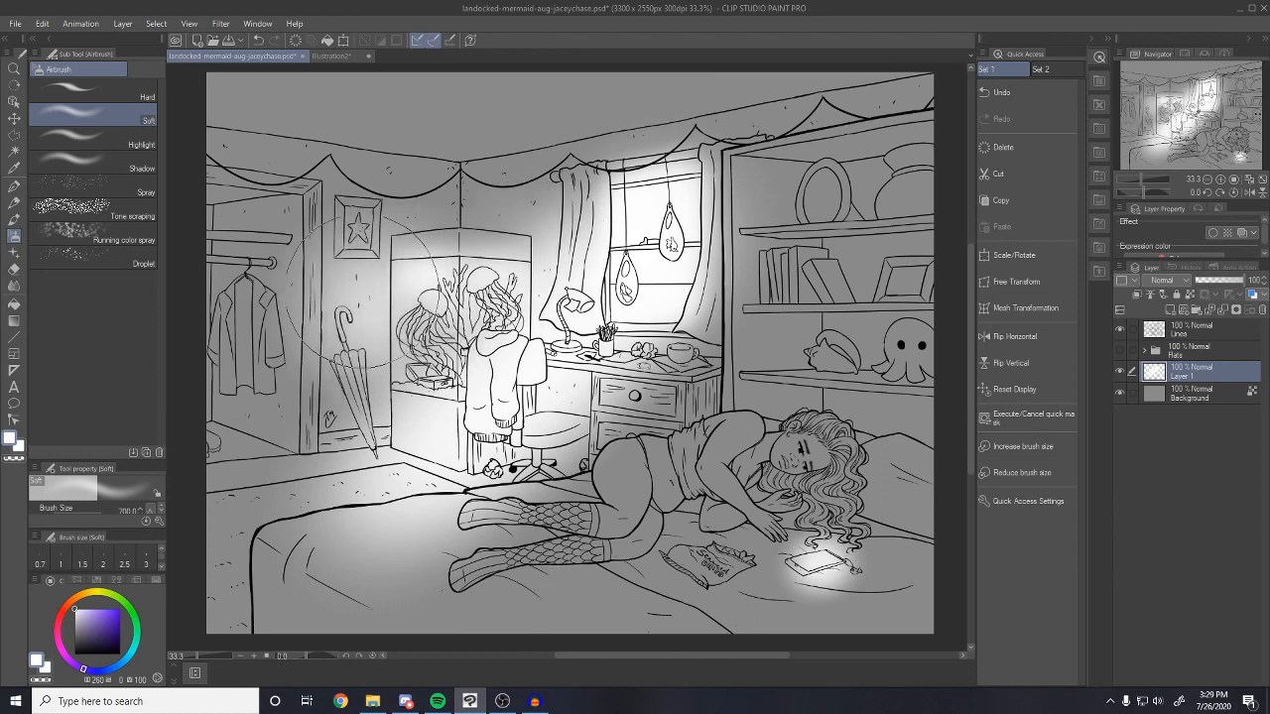
mouse_move(839, 554)
left_mouse_down()
mouse_move(759, 564)
mouse_move(811, 563)
left_mouse_up()
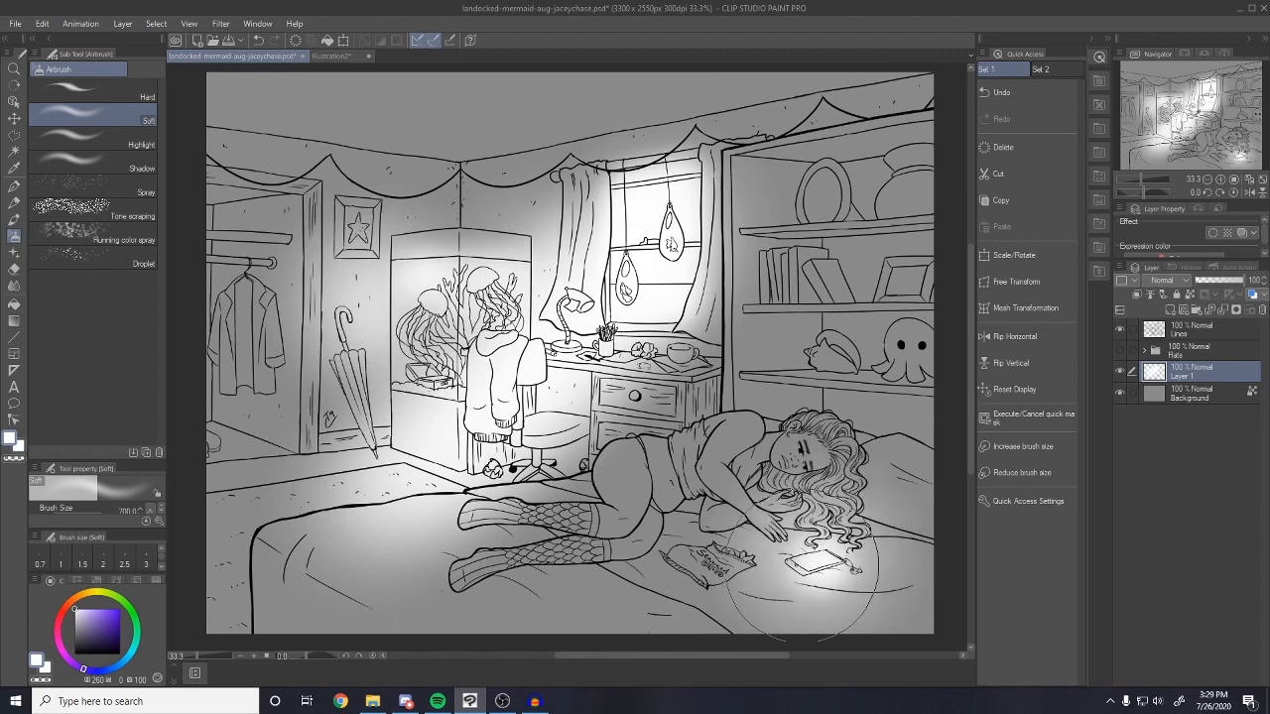
With a smaller brush, brighten the girl's face, hair and snack bag, then hide the glow layer
key("[")
key("[")
key("[")
key("[")
mouse_move(802, 458)
left_mouse_down()
mouse_move(812, 462)
mouse_move(791, 463)
mouse_move(815, 493)
mouse_move(779, 520)
mouse_move(775, 546)
left_mouse_up()
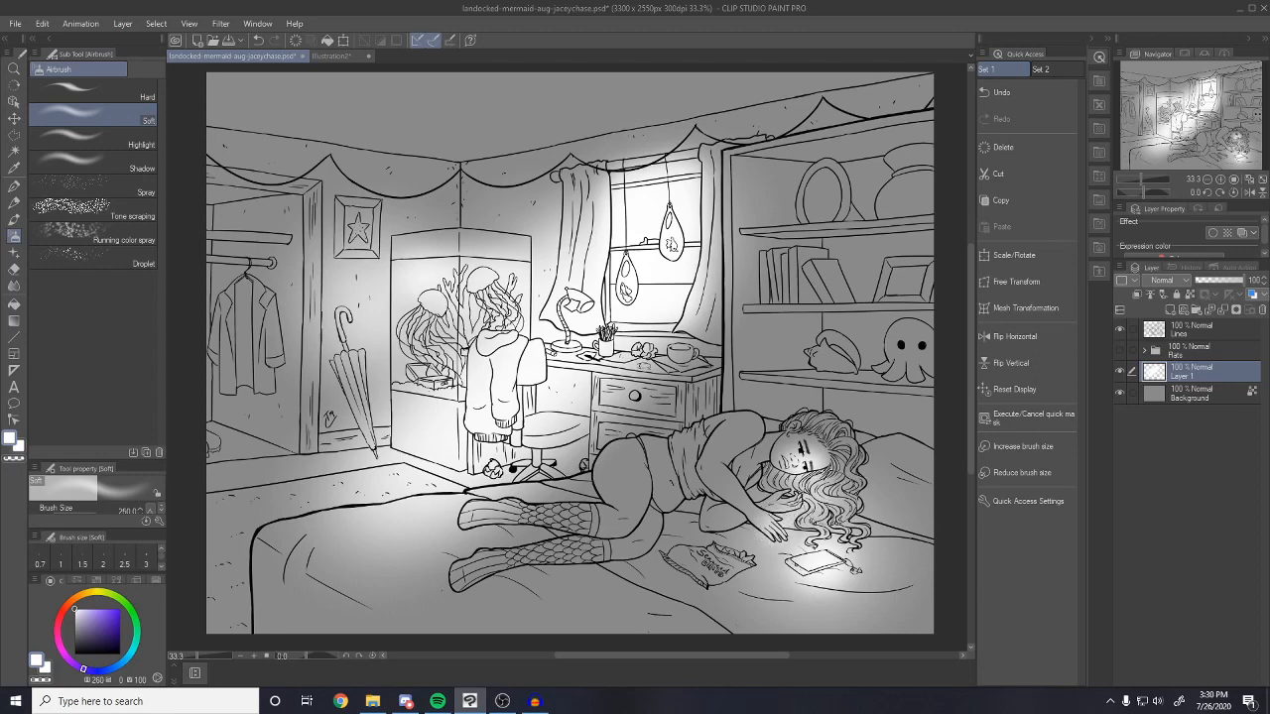
left_click_drag(740, 552, 744, 556)
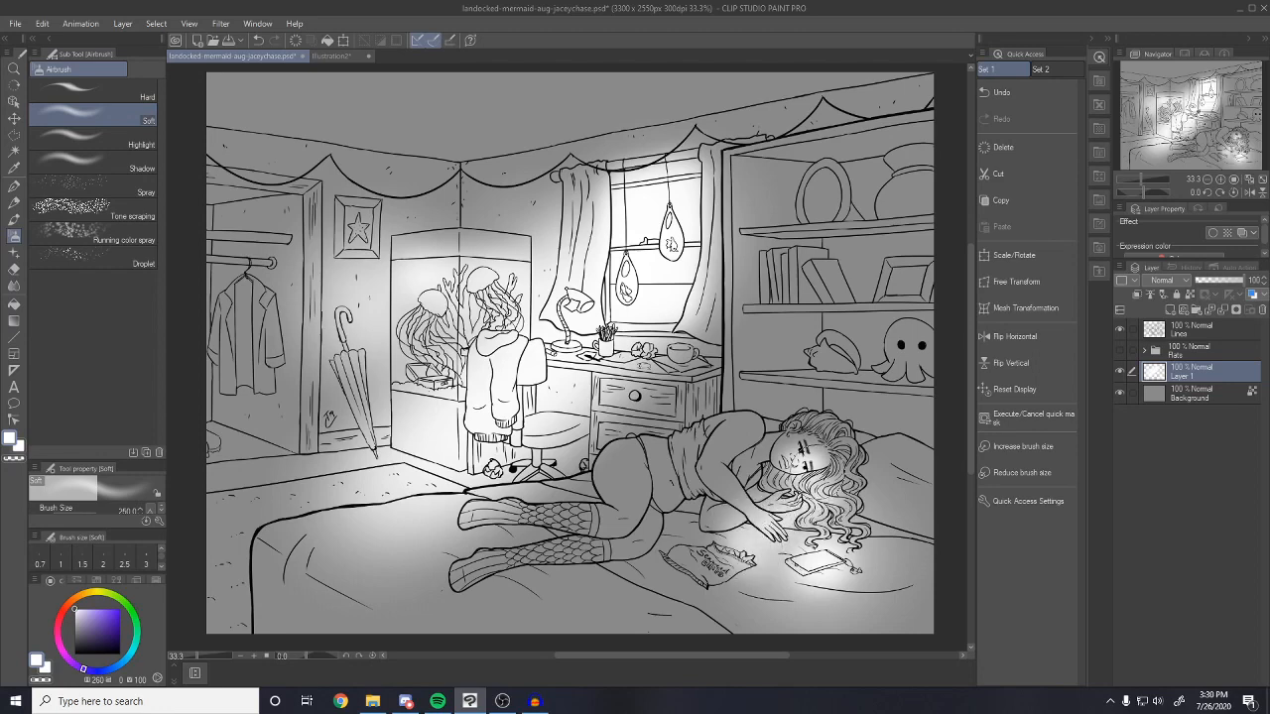
left_click_drag(828, 470, 837, 458)
key("bracketright")
key("bracketright")
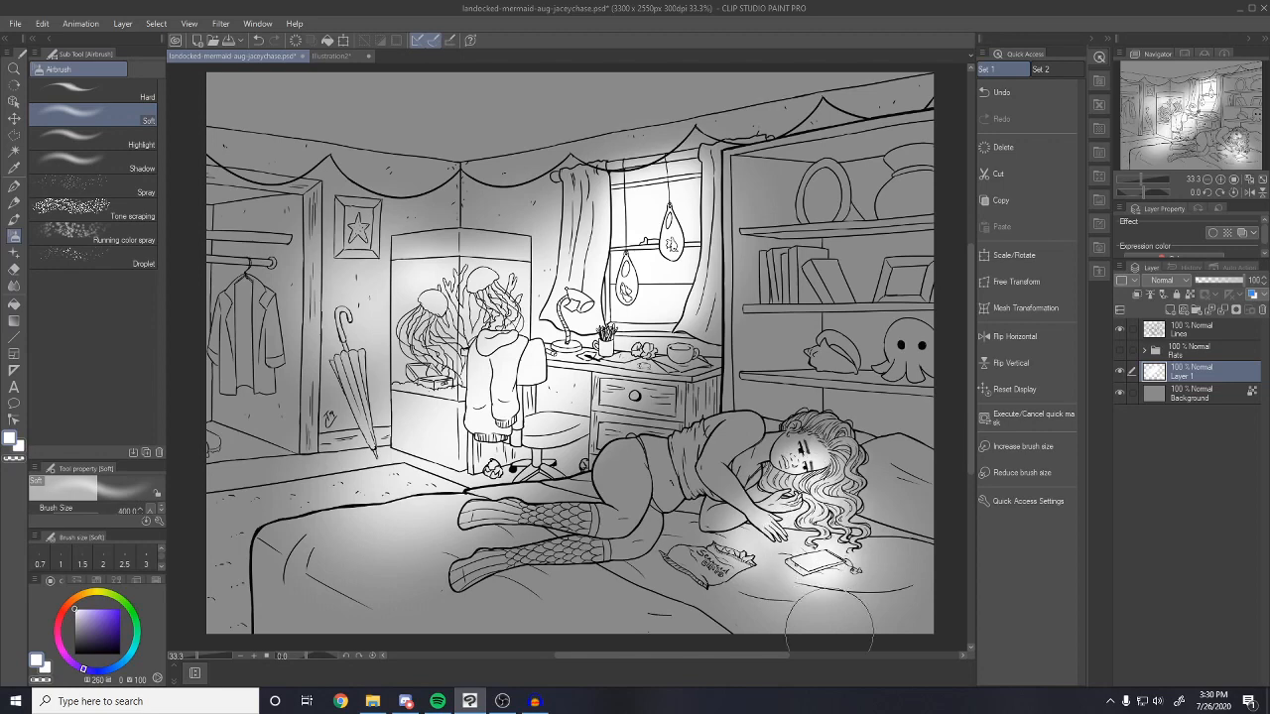
left_click(1120, 373)
On a new layer, draw a polyline beam-shaped selection from the window to the bed and chair
left_click(1172, 310)
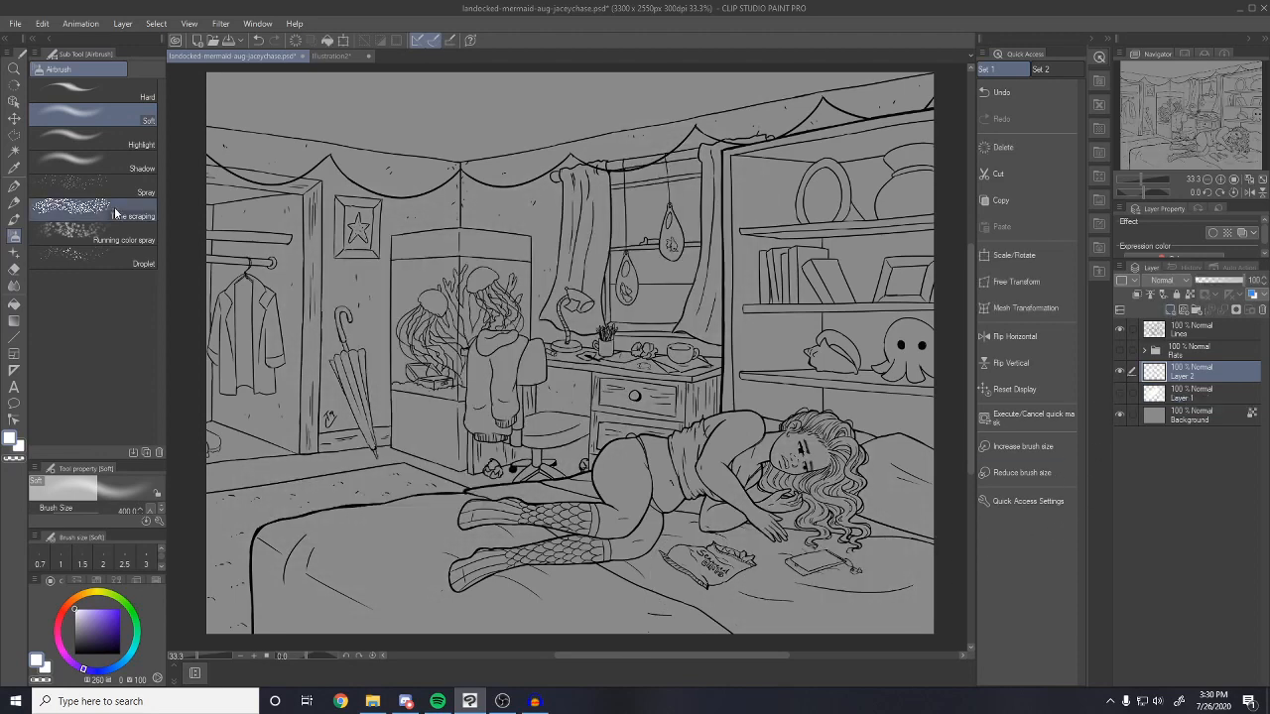
left_click(13, 136)
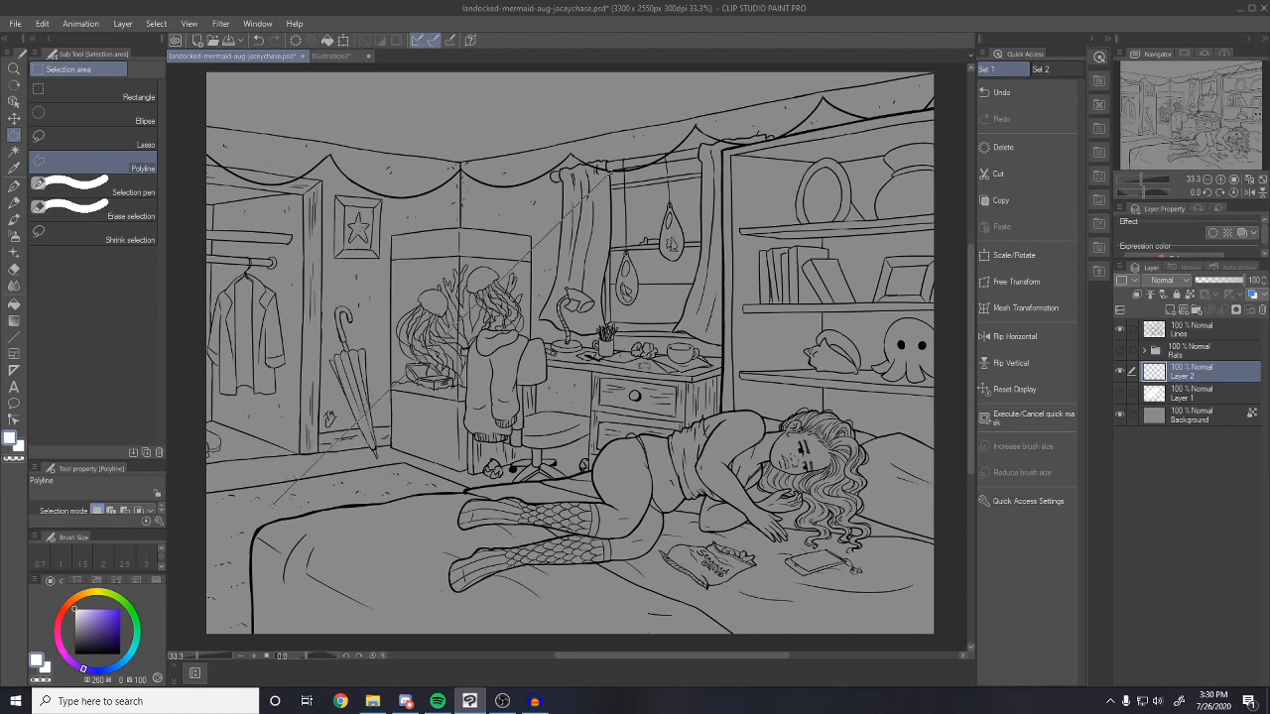
left_click(271, 504)
left_click(590, 468)
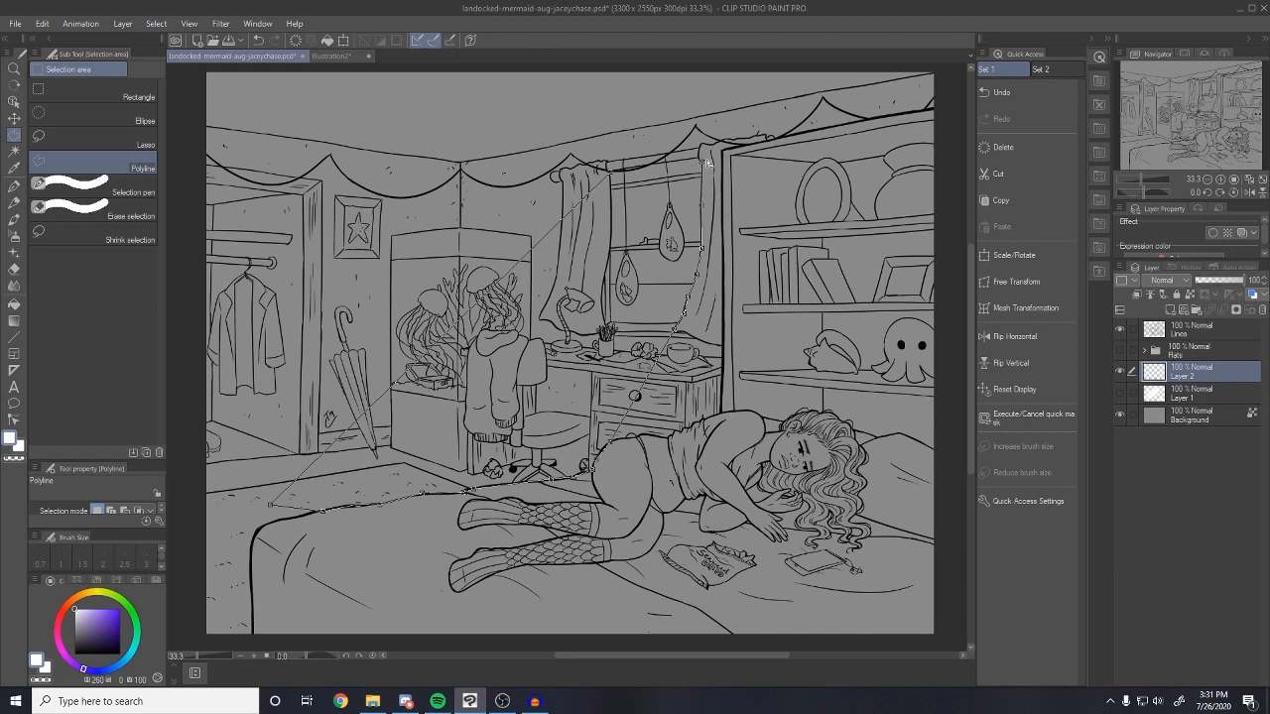
double_click(702, 247)
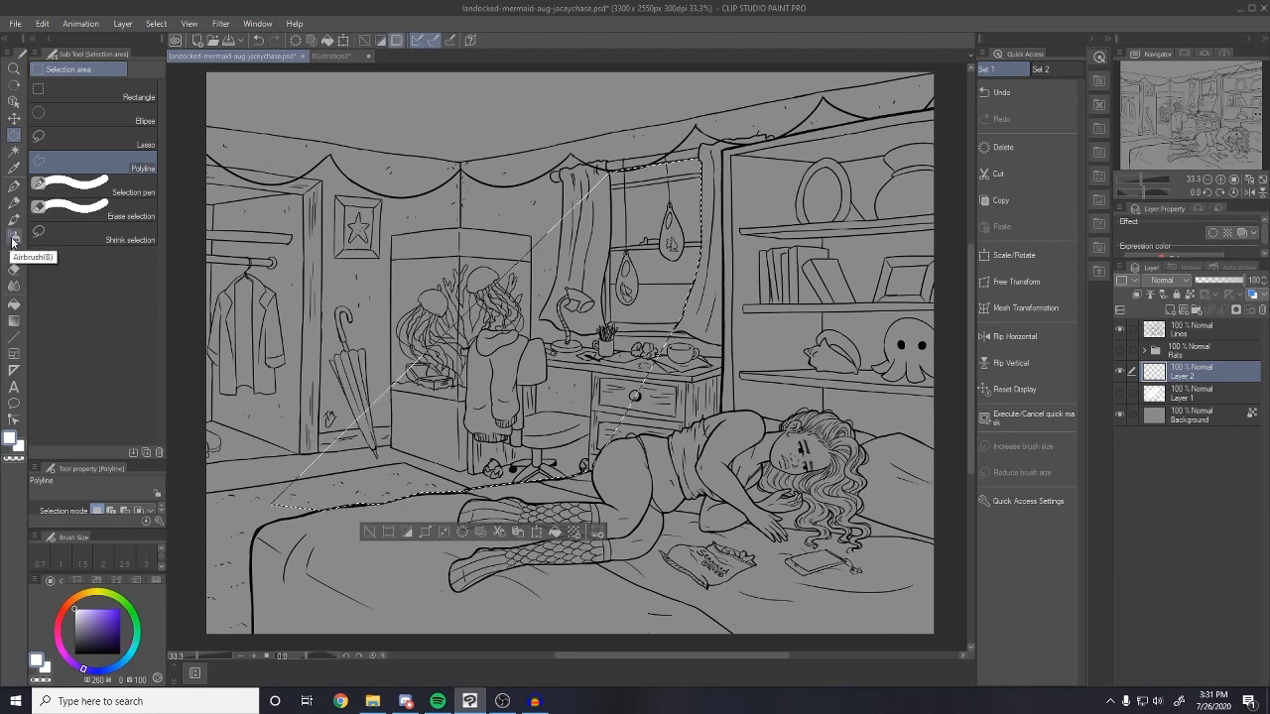
Select the Soft airbrush and switch to the Illustration2 swatch sheet
left_click(14, 236)
left_click(127, 119)
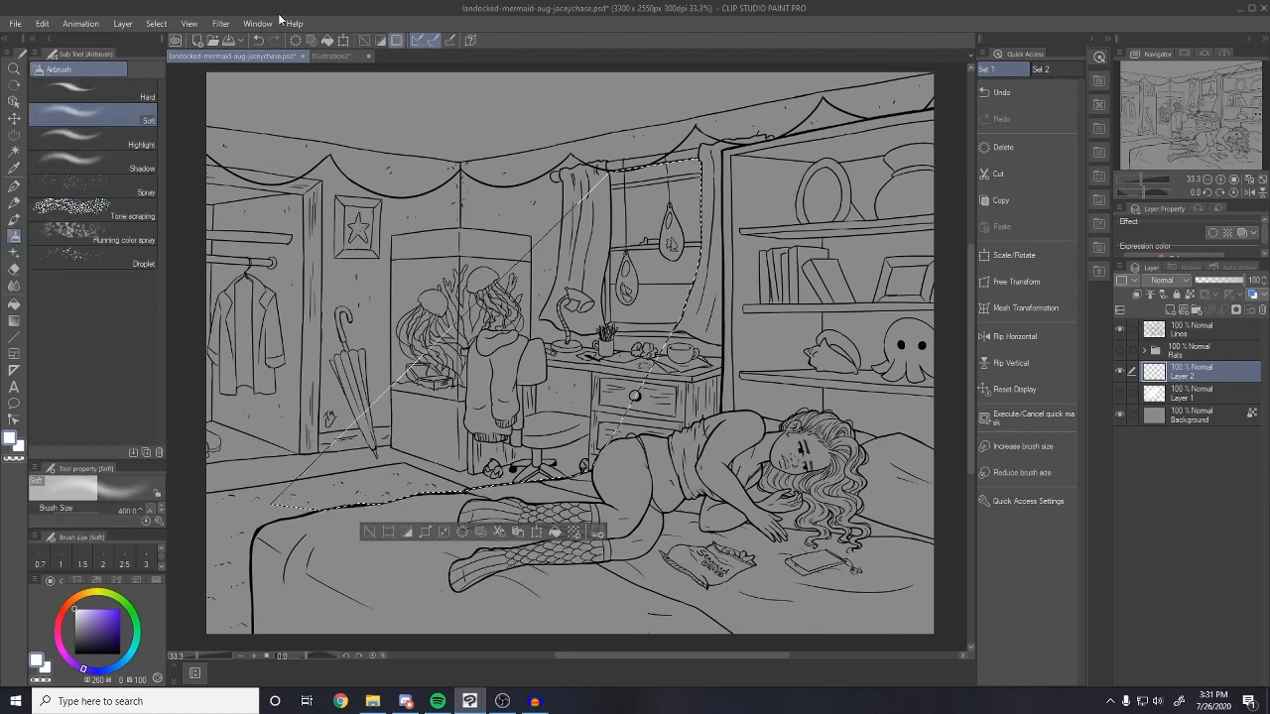
left_click(341, 57)
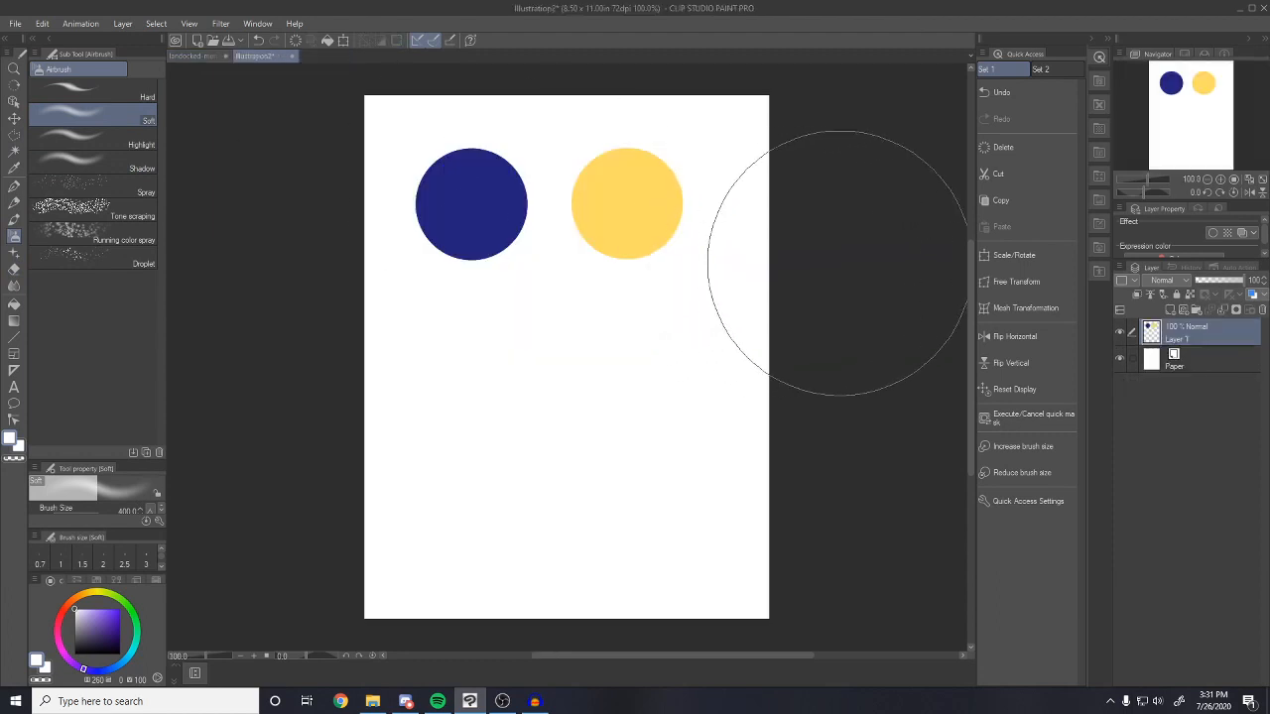
Sample the yellow swatch and airbrush it inside the beam selection in the bedroom
left_click(658, 184, "alt")
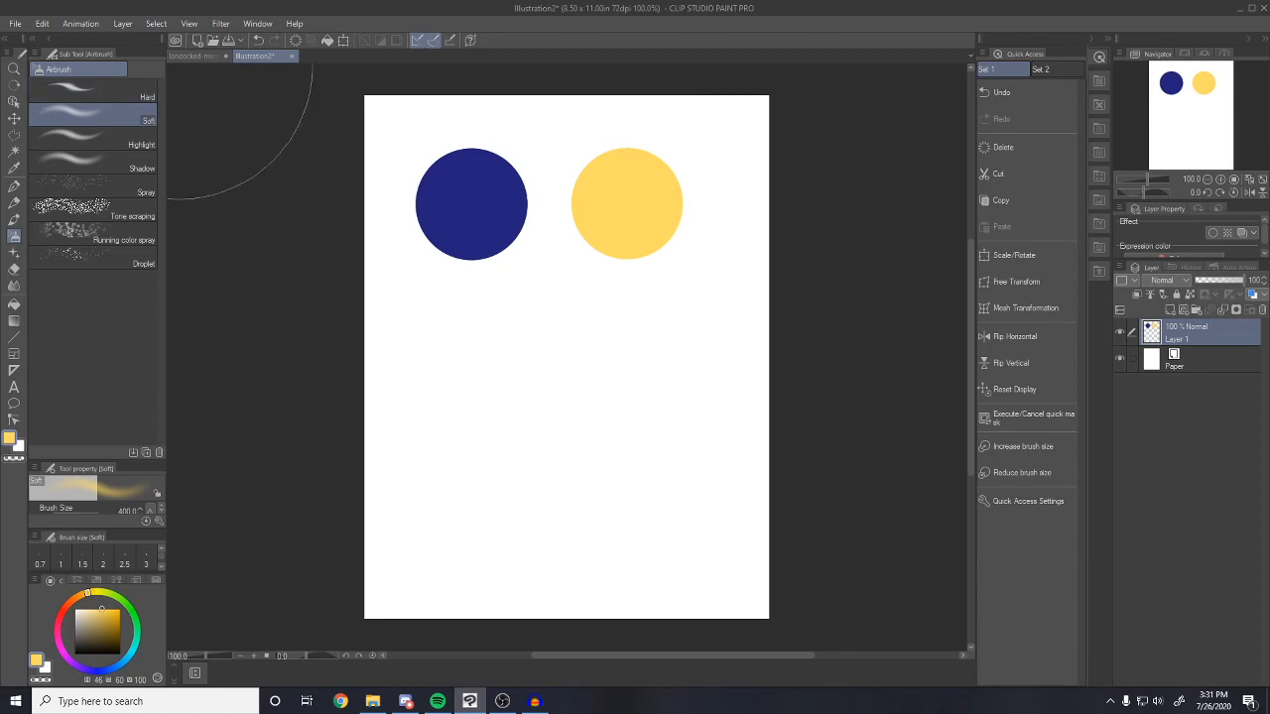
left_click(194, 56)
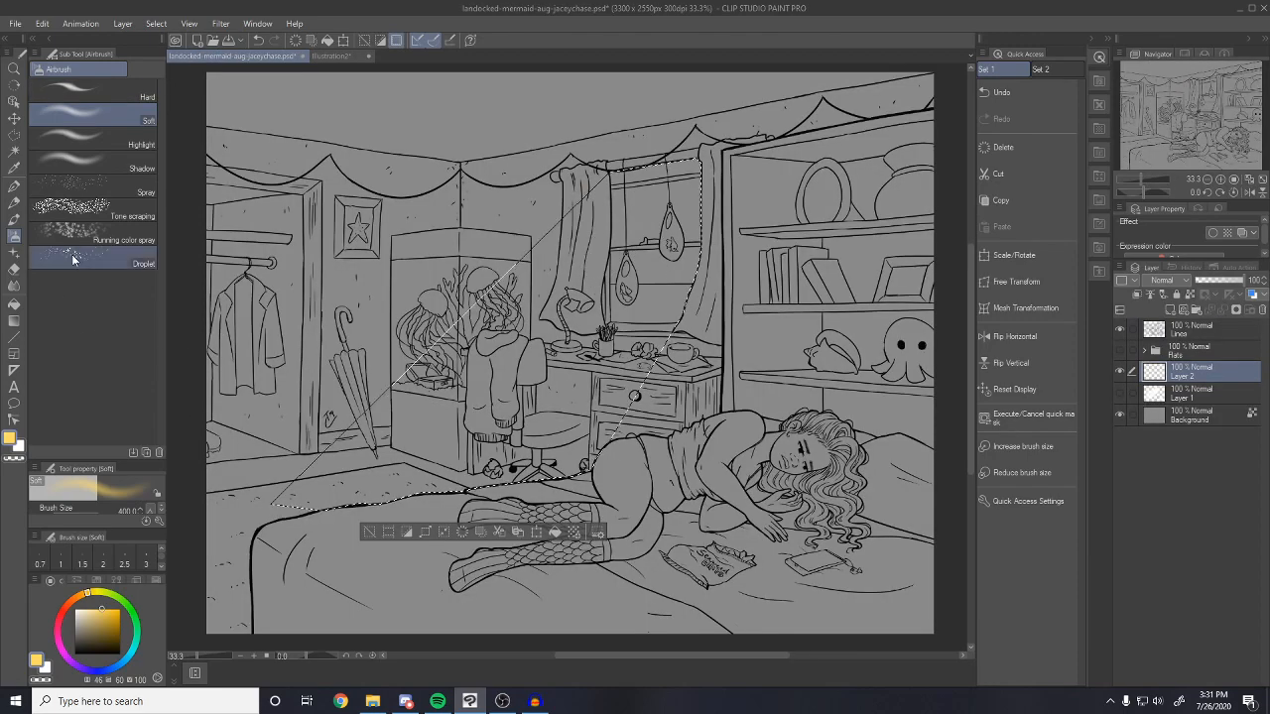
mouse_move(665, 288)
left_mouse_down()
mouse_move(702, 283)
mouse_move(650, 282)
mouse_move(575, 386)
mouse_move(471, 422)
mouse_move(455, 455)
left_mouse_up()
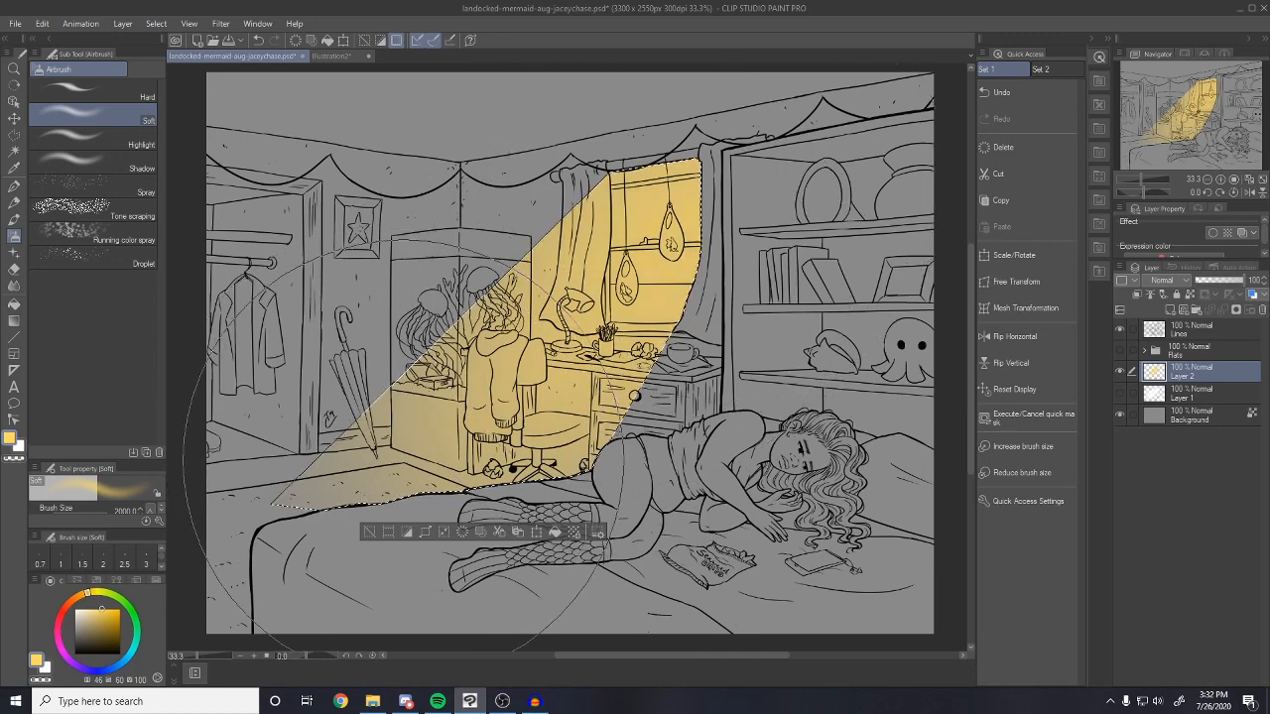
Fade out the lower part of the beam with a Soft eraser at size 2000
left_click(14, 269)
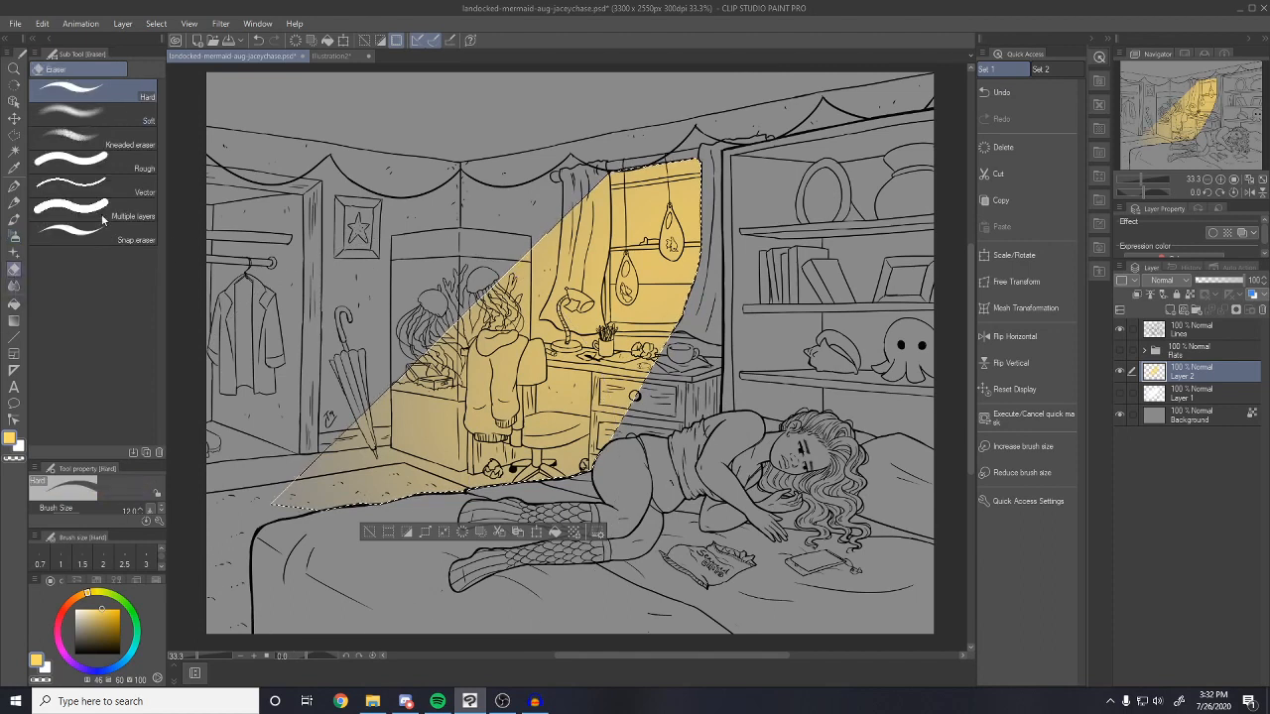
left_click(95, 120)
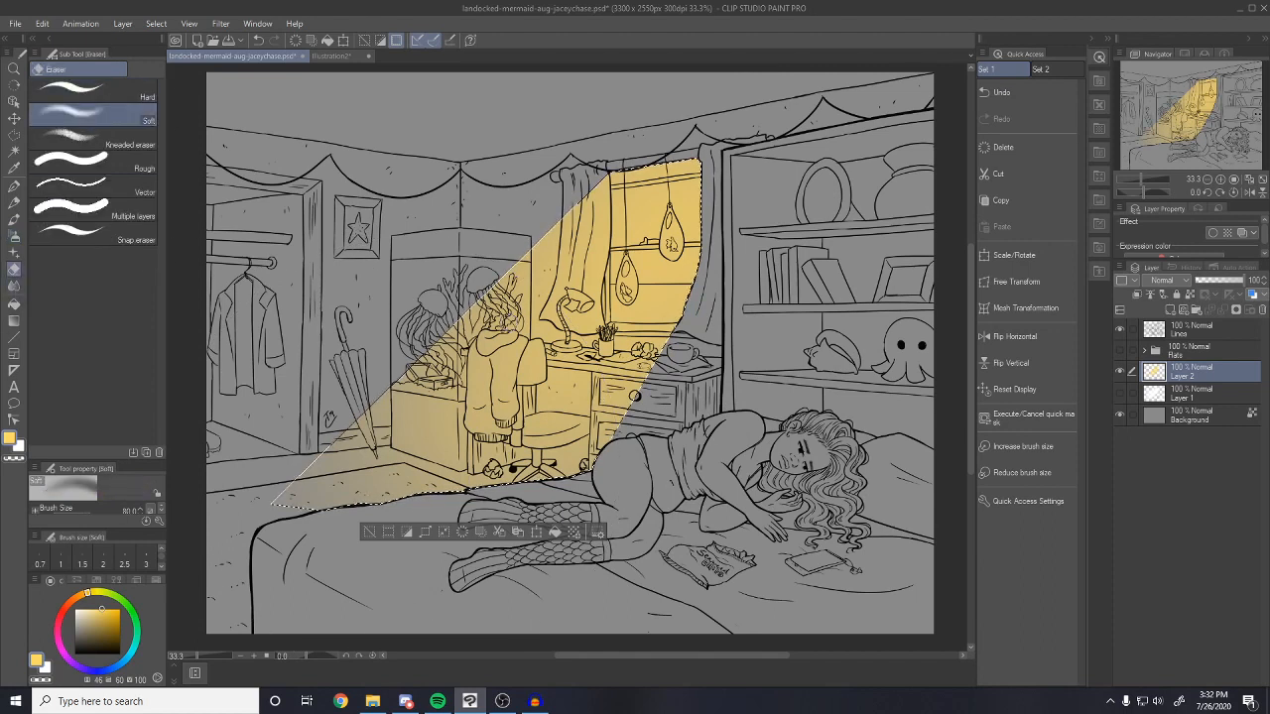
key("bracketright")
key("bracketright")
key("bracketright")
key("bracketright")
key("bracketright")
key("bracketright")
key("bracketright")
key("bracketright")
key("bracketright")
key("bracketright")
key("bracketright")
key("bracketright")
key("bracketright")
key("bracketright")
key("bracketright")
key("bracketright")
key("bracketright")
mouse_move(424, 542)
left_mouse_down()
mouse_move(408, 543)
mouse_move(547, 371)
left_mouse_up()
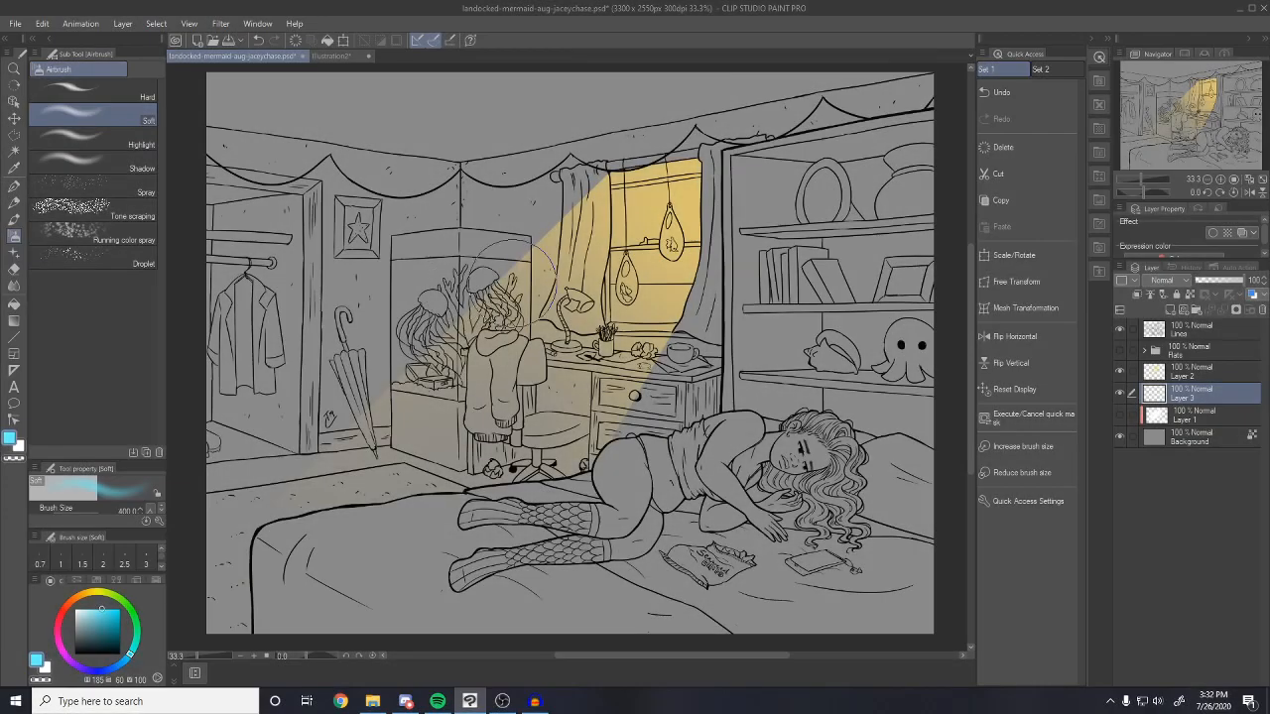
With an 800 brush, paint soft blue glow over the aquarium and around the phone
key("bracketright")
key("bracketright")
key("bracketright")
key("bracketright")
mouse_move(457, 286)
left_mouse_down()
mouse_move(486, 397)
mouse_move(437, 357)
left_mouse_up()
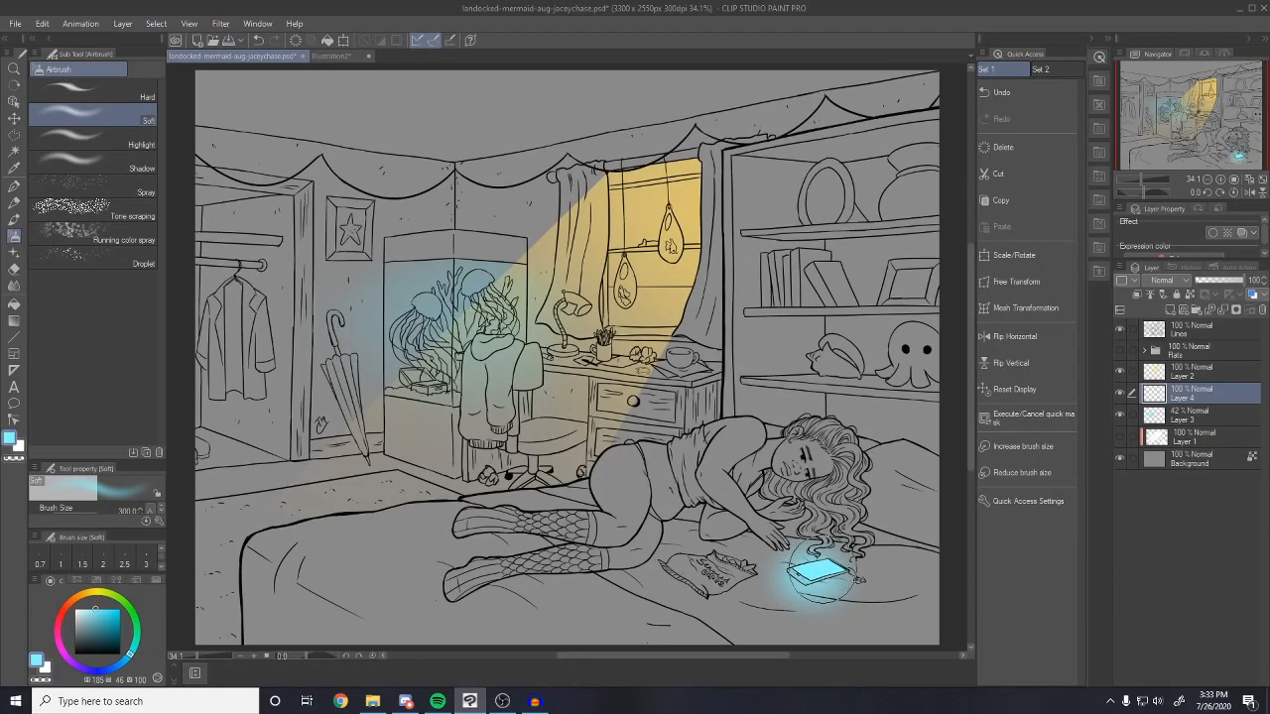
left_click_drag(808, 586, 843, 581)
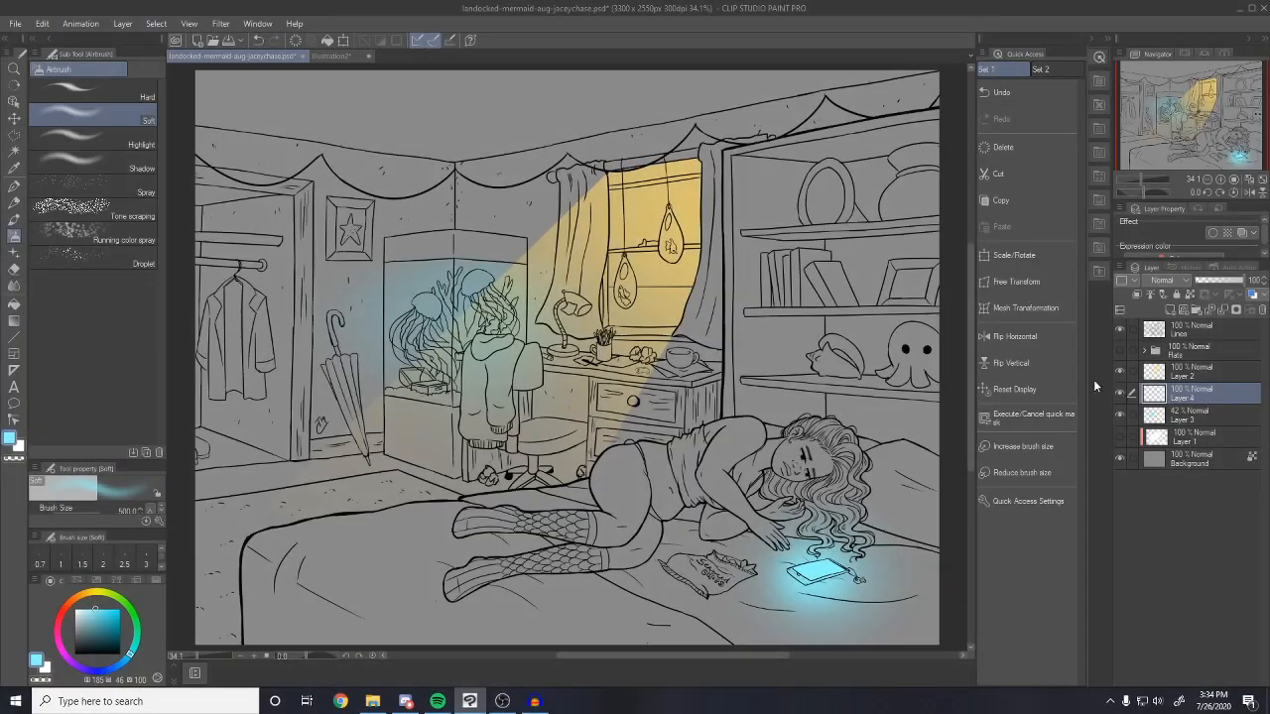
Set Layers 2, 4 and 3 to Add (Glow) blending mode
left_click(1187, 375)
left_click(1161, 282)
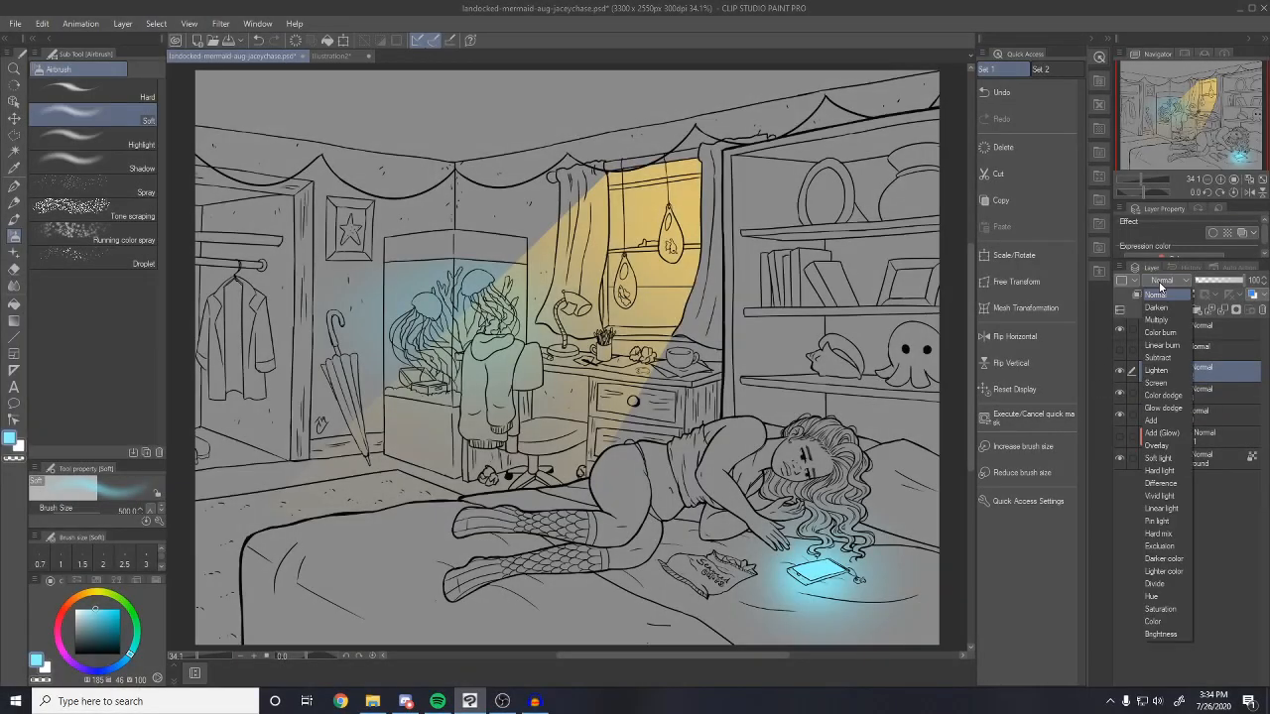
left_click(1166, 433)
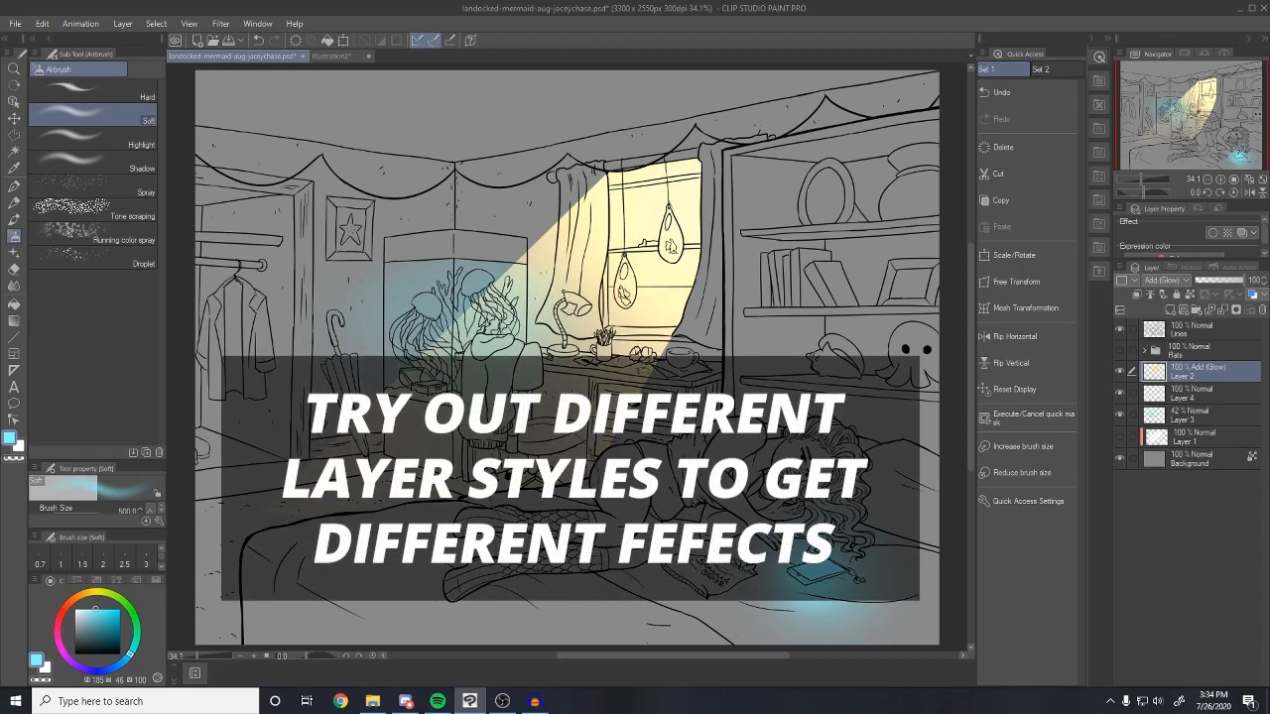
left_click(1193, 399)
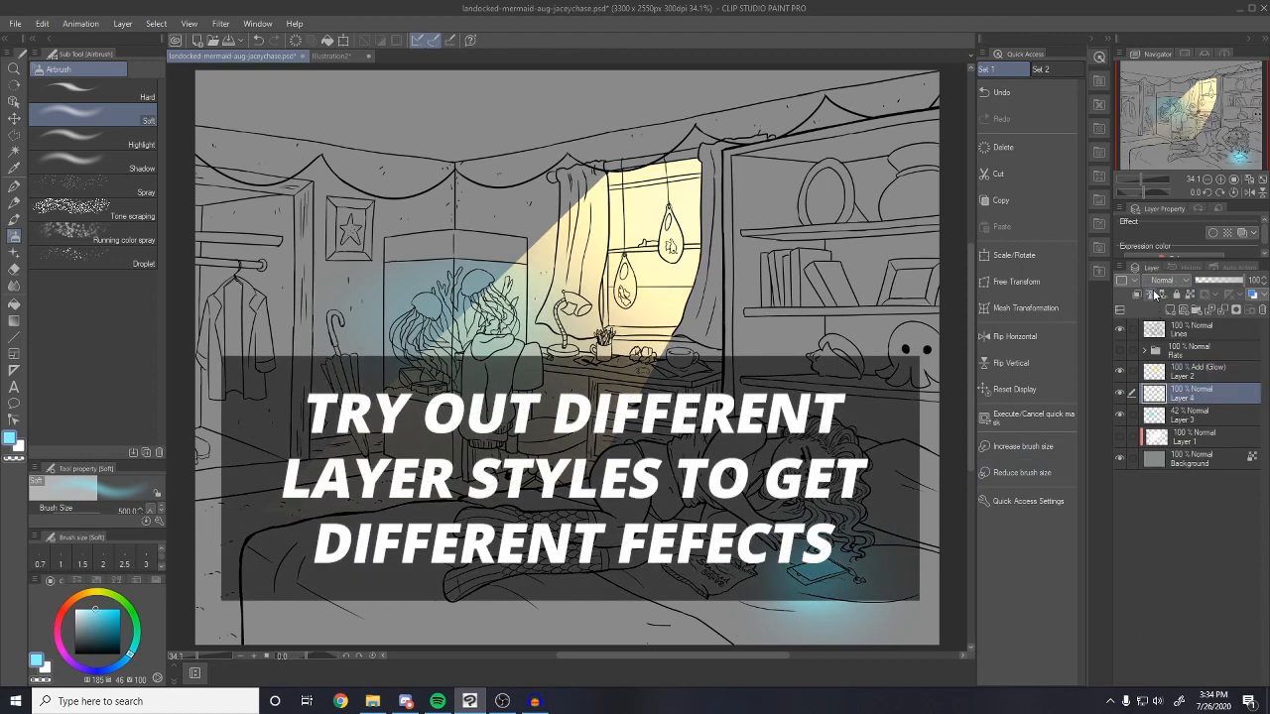
left_click(1158, 281)
left_click(1162, 433)
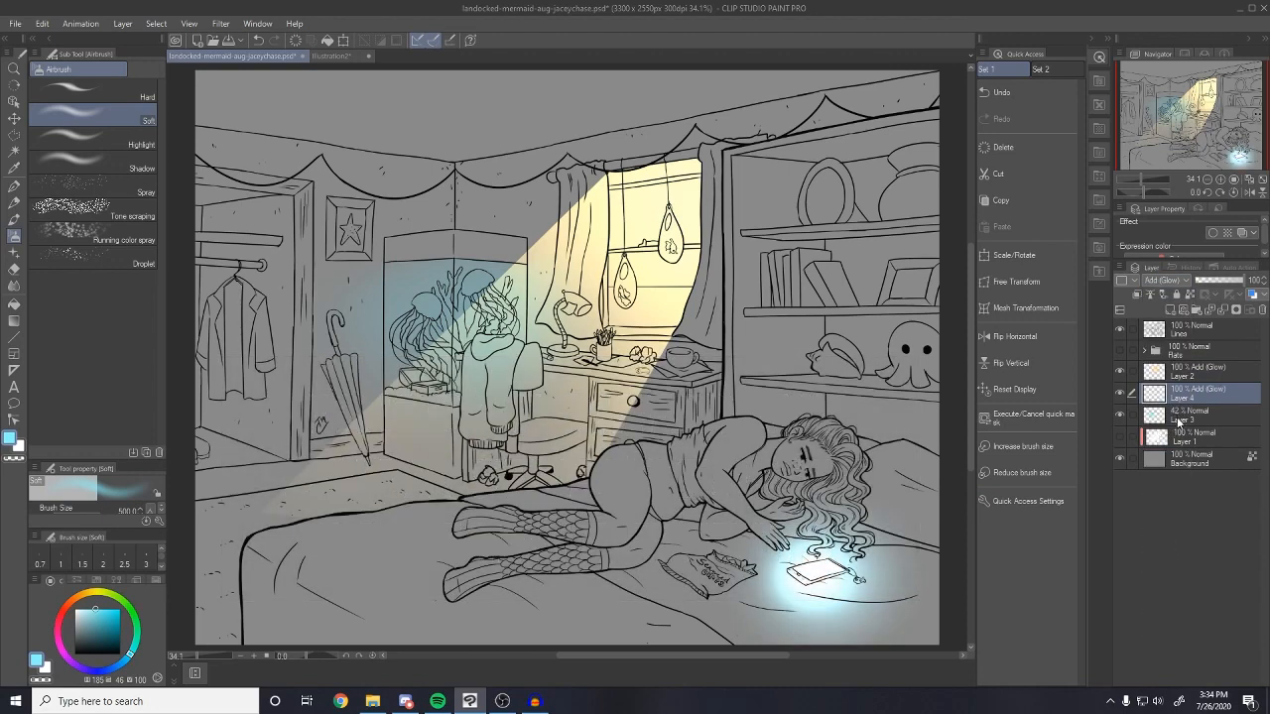
left_click(1179, 419)
left_click(1160, 281)
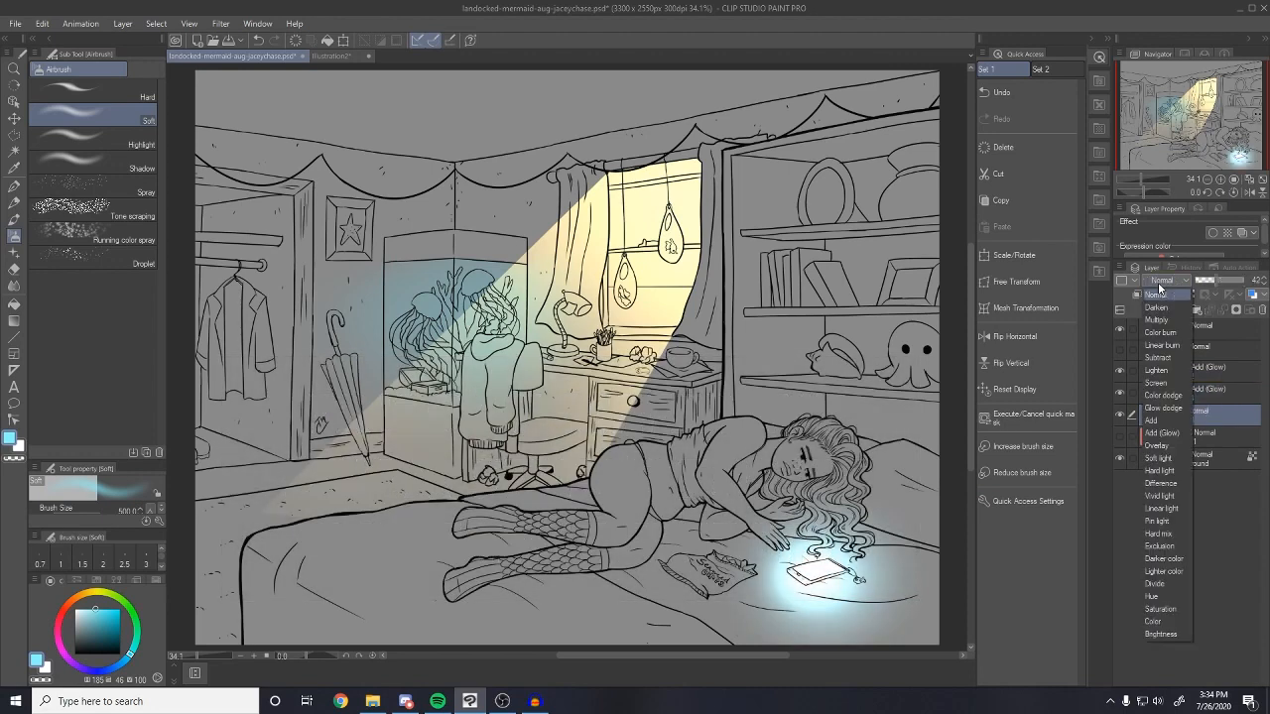
left_click(1162, 434)
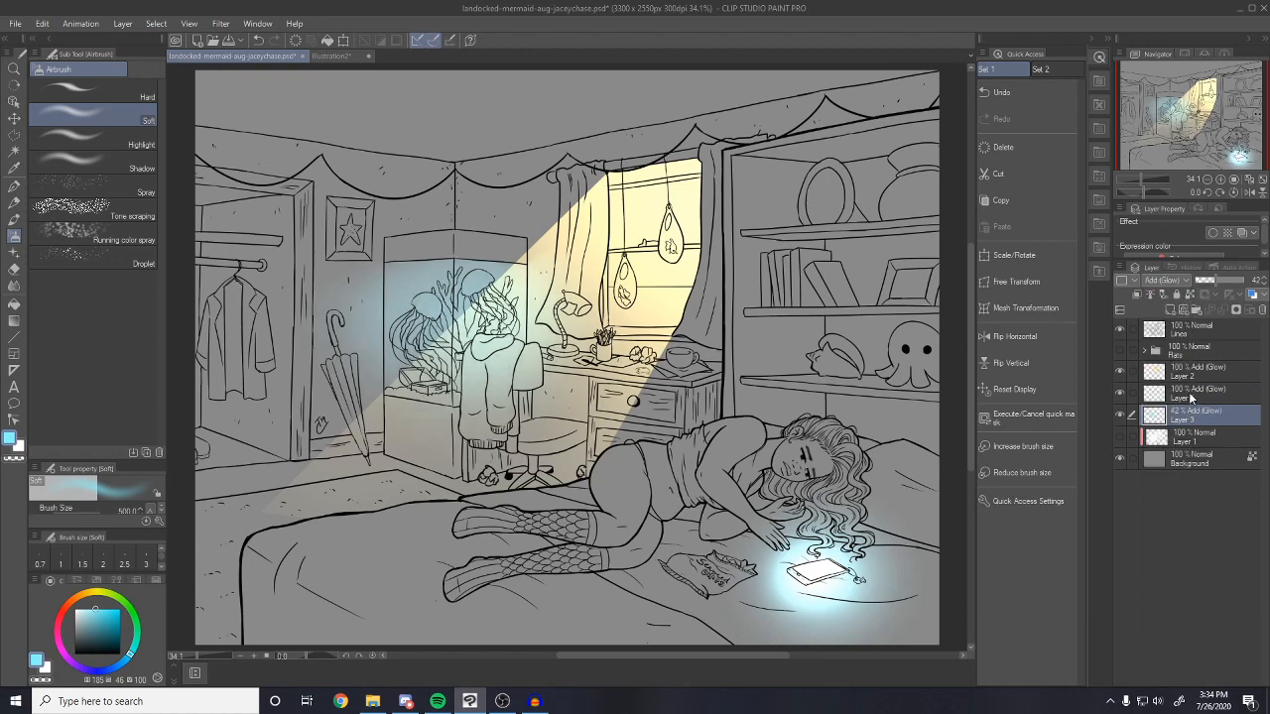
Dim the phone glow Layer 4 to 24% and hide it, then add a new layer above Layer 3
left_click(1190, 396)
left_click_drag(1234, 287, 1206, 280)
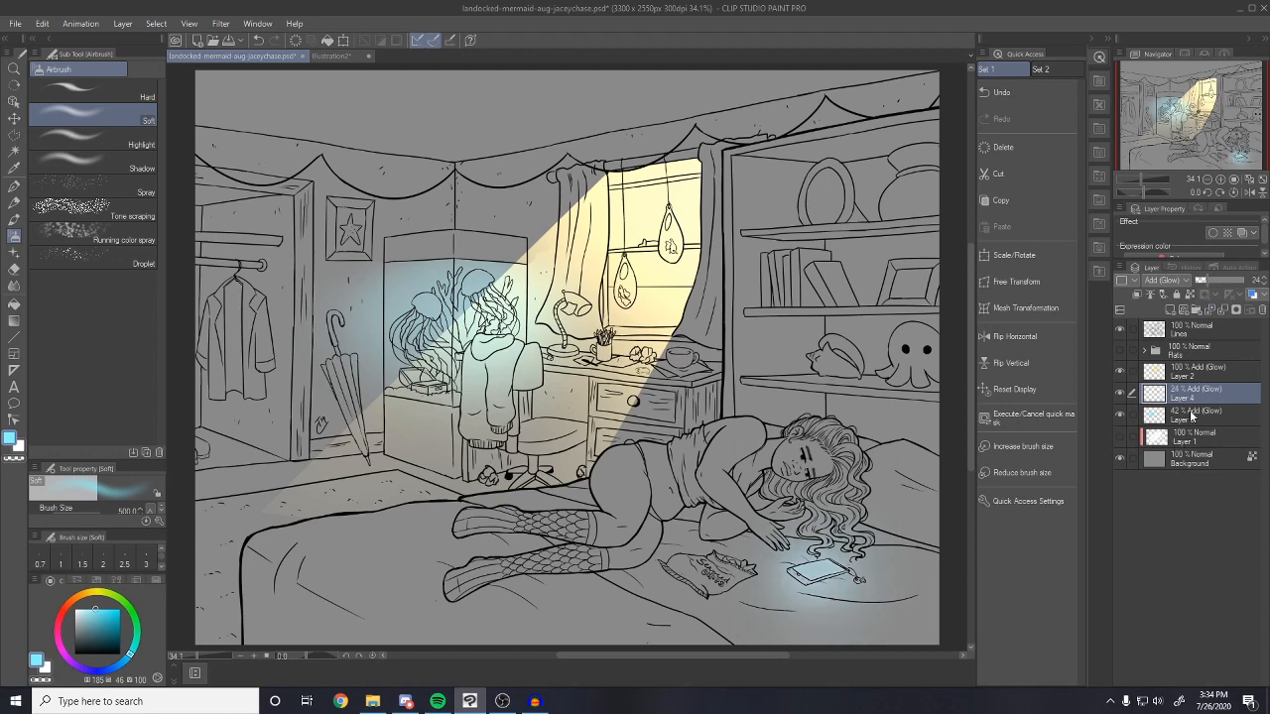
left_click(1120, 392)
left_click(1196, 419)
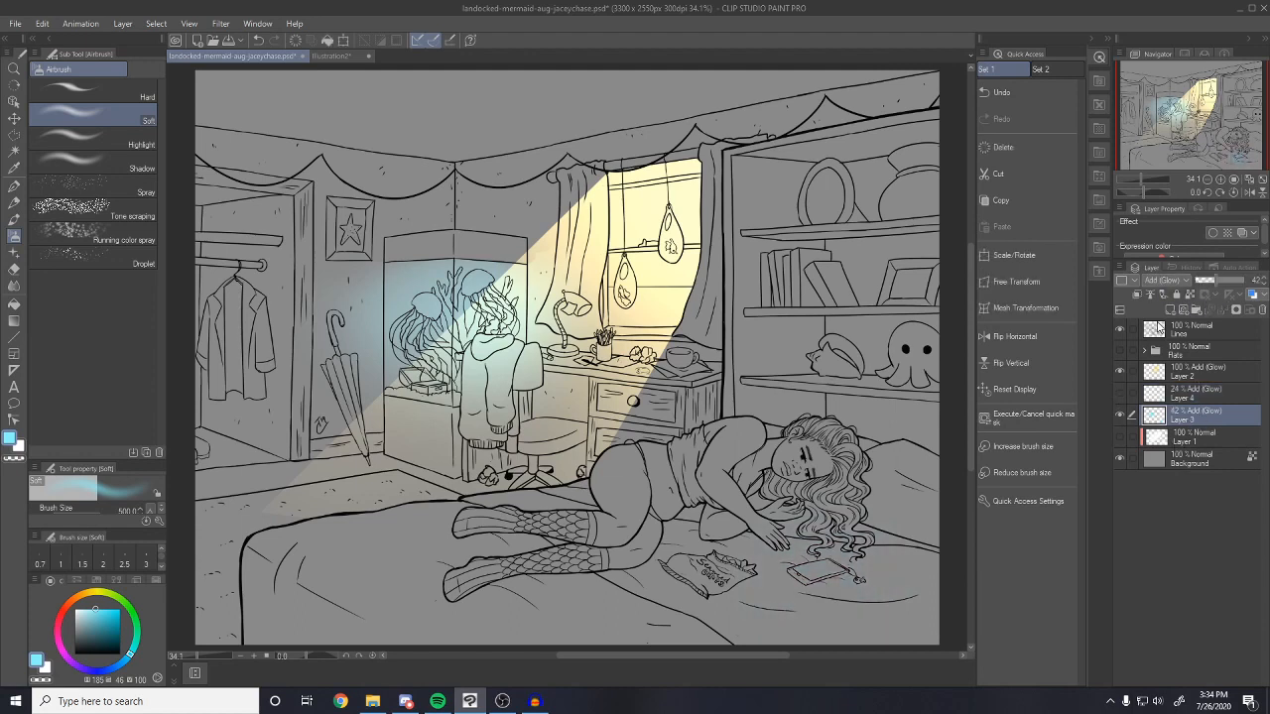
left_click(1169, 312)
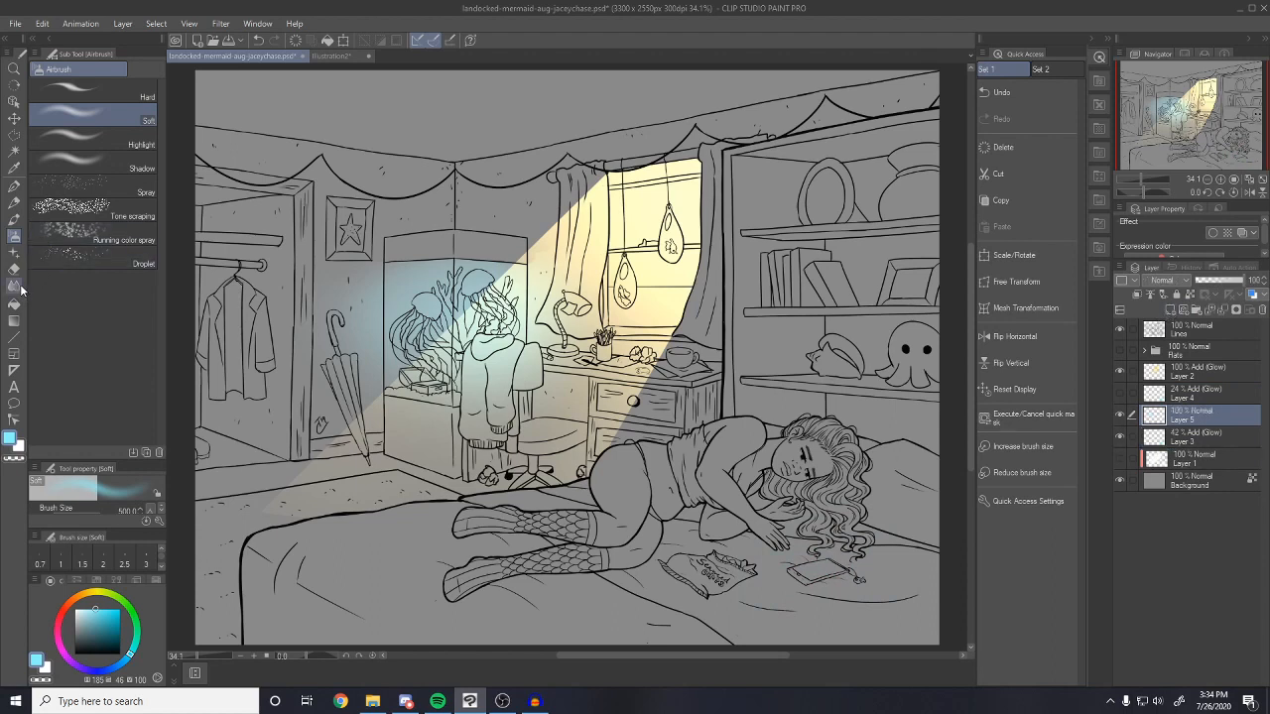
Fill the zoomed-in phone screen with pale cyan using the Fill tool on Layer 5
left_click(14, 305)
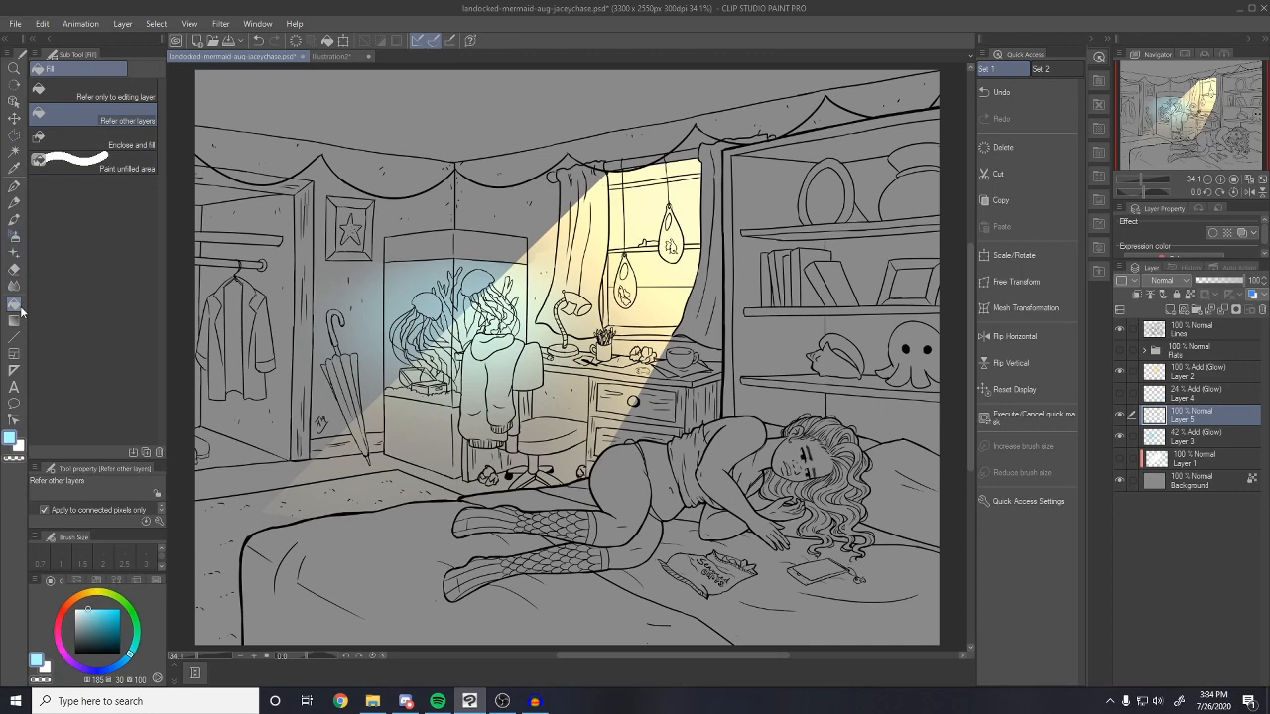
scroll(833, 590, "up", 5)
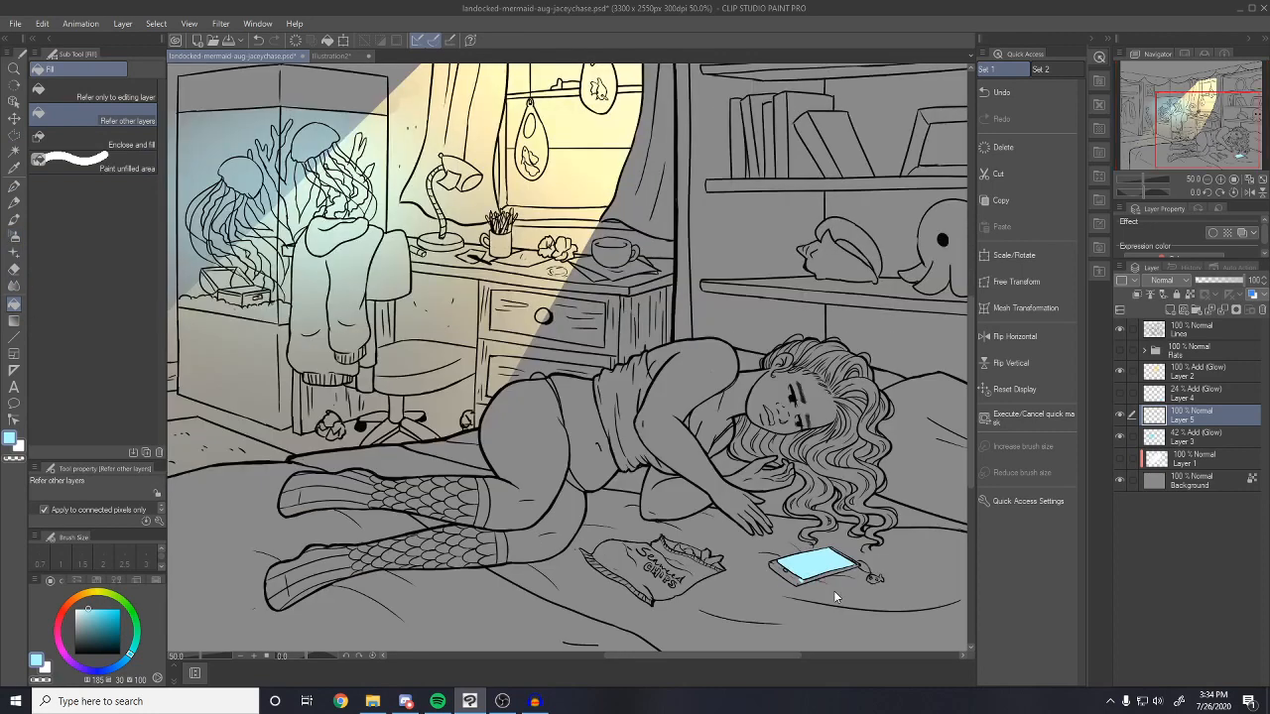
key("e")
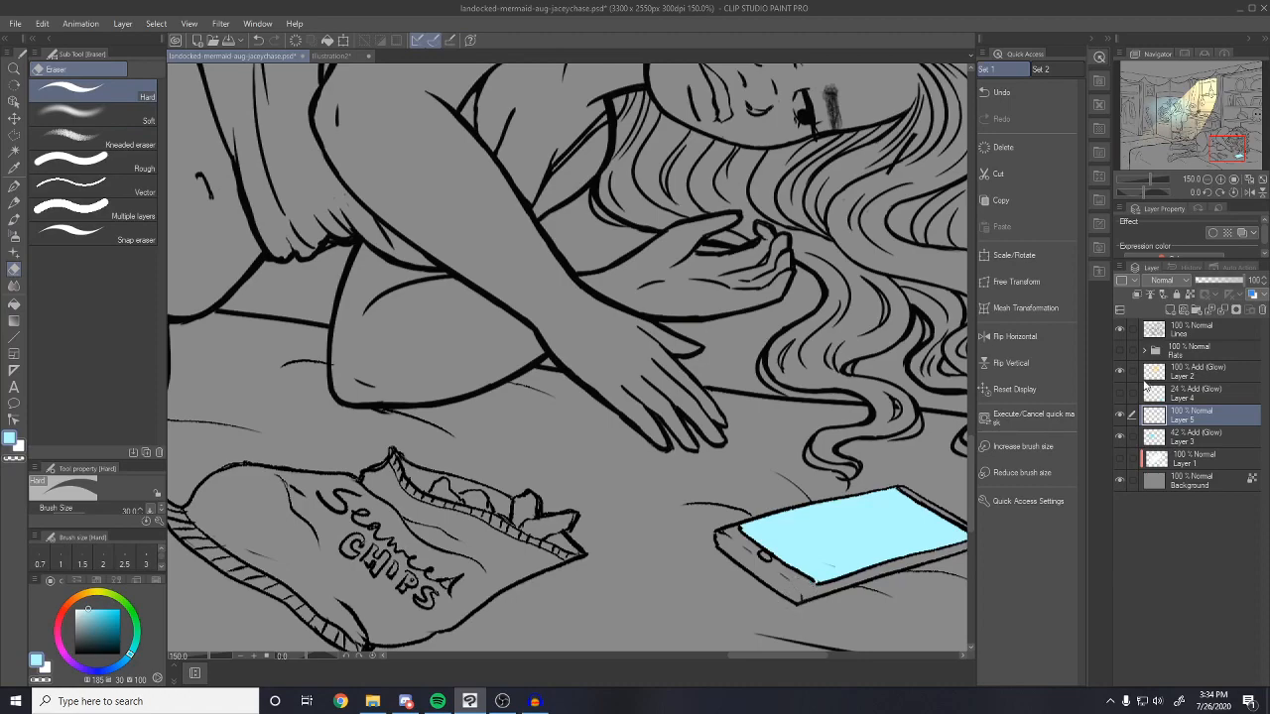
scroll(477, 324, "down", 5)
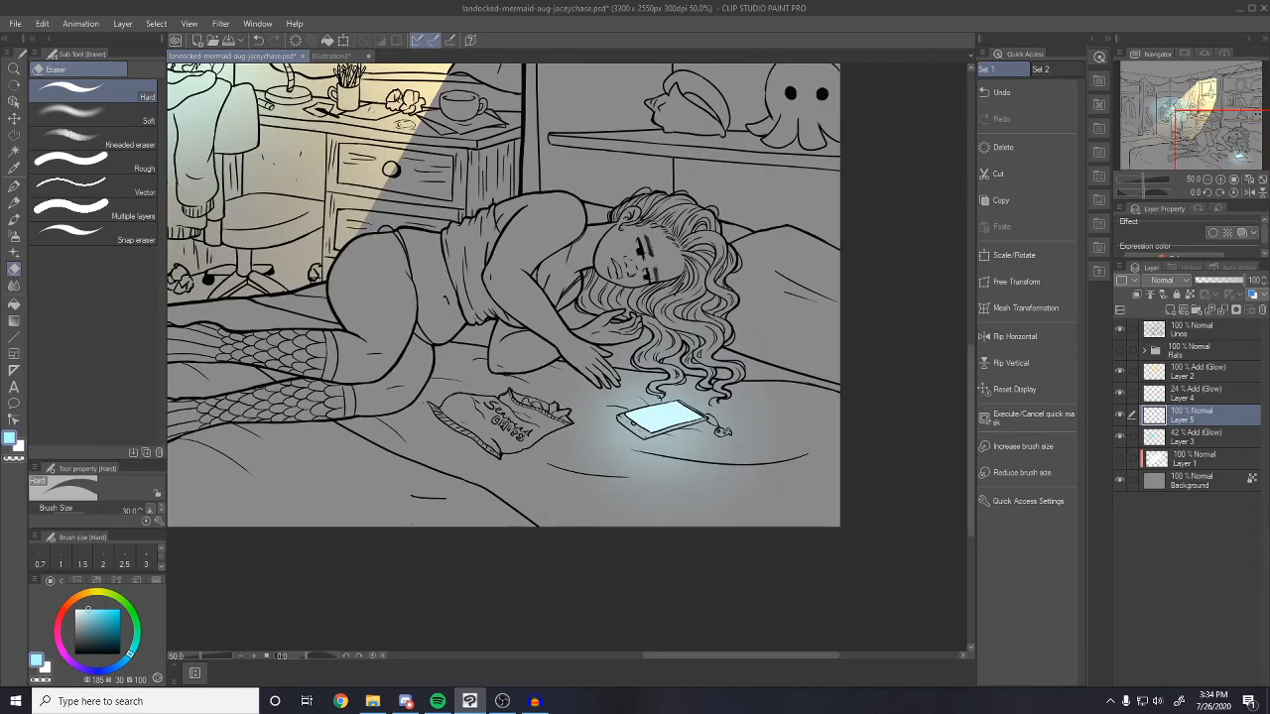
scroll(477, 324, "down", 3)
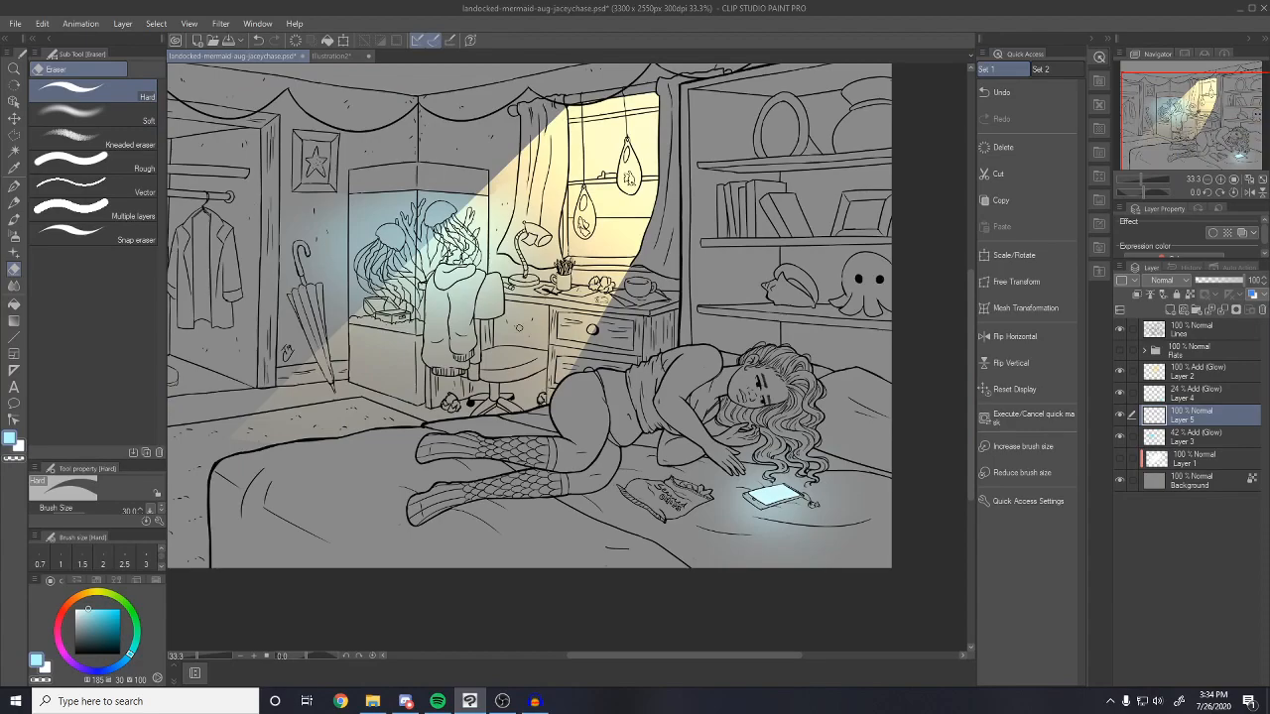
Erase the blue tank glow off the chair and hoodie with a small hard eraser, then select Background
scroll(574, 330, "down", 1)
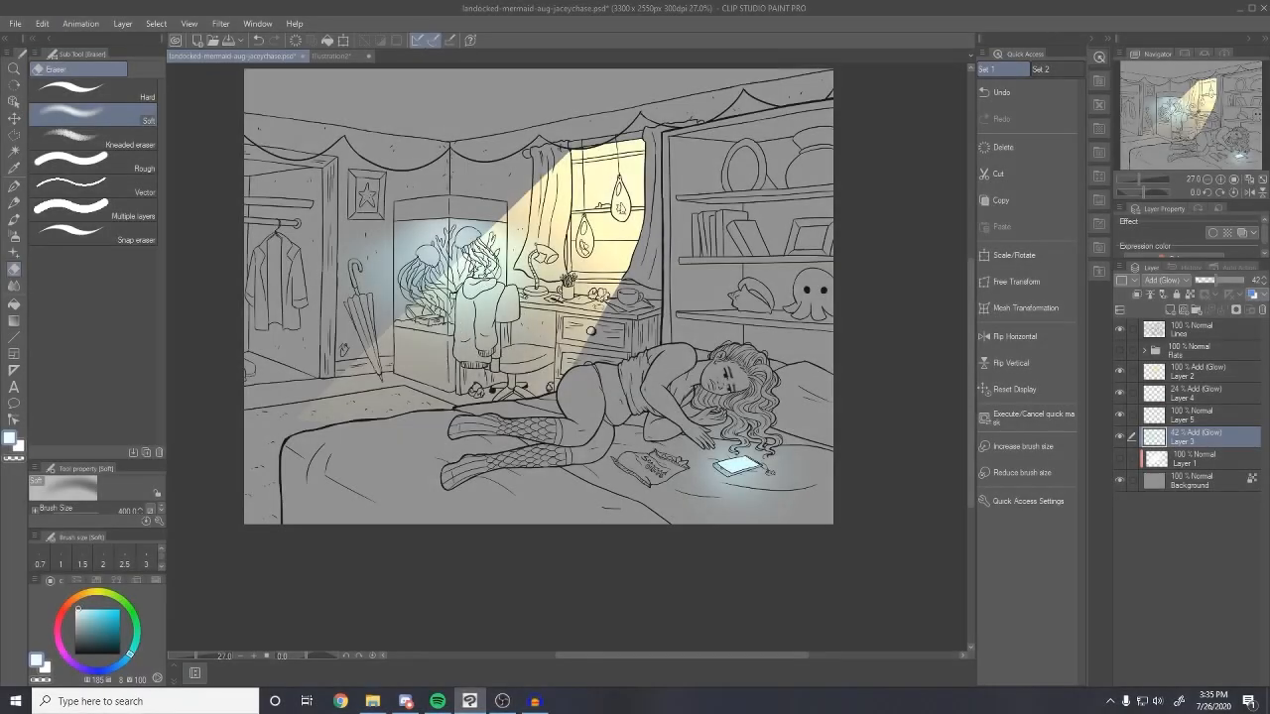
scroll(602, 305, "up", 2)
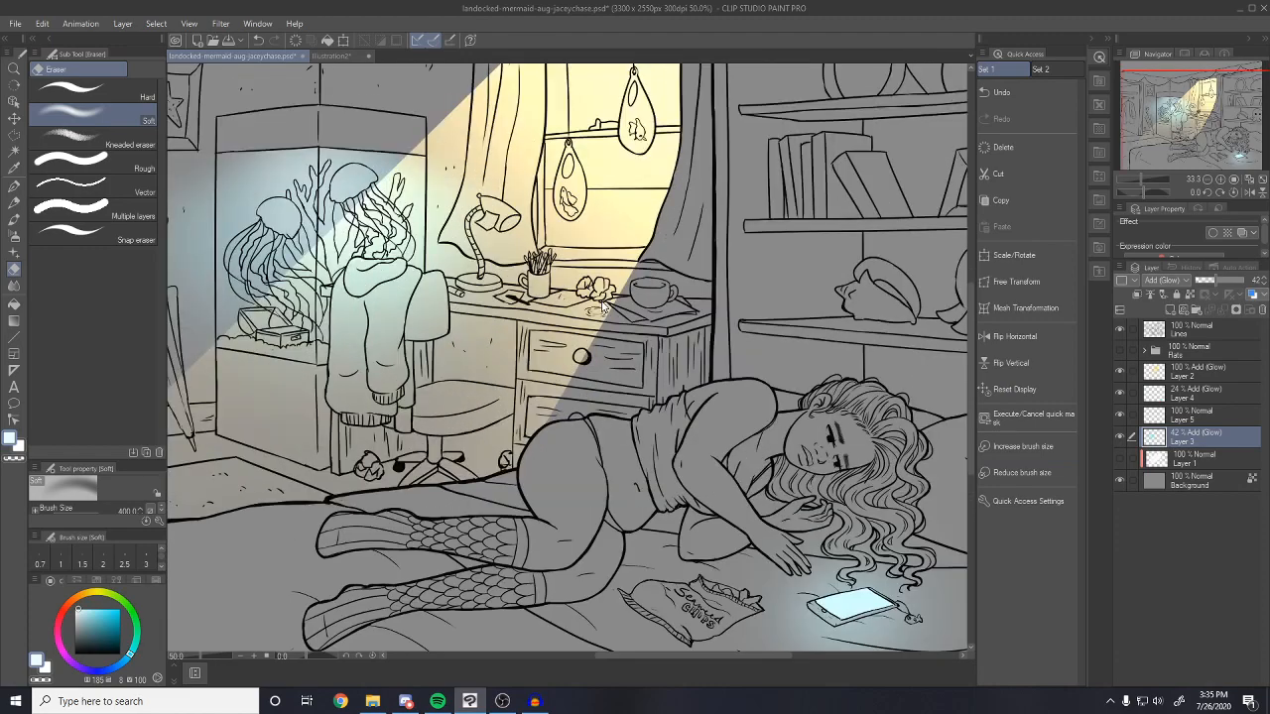
left_click_drag(385, 330, 480, 381)
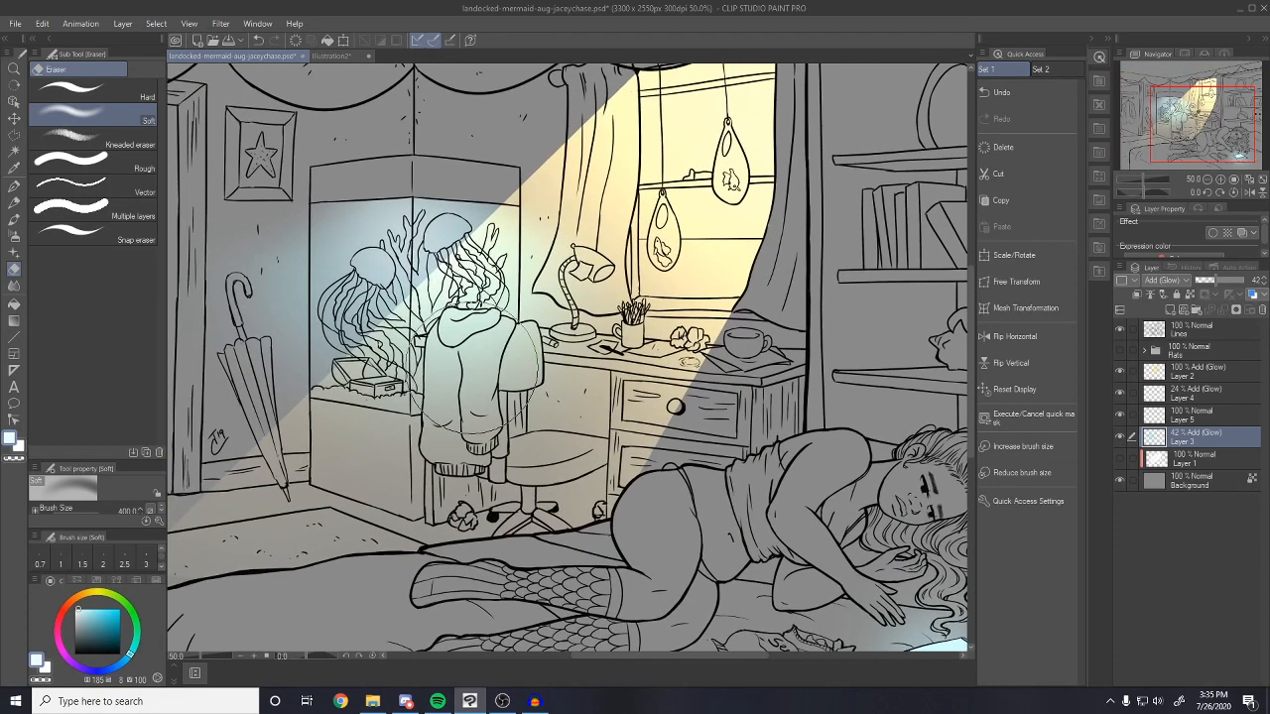
key("[")
key("bracketleft")
key("bracketleft")
key("bracketleft")
key("bracketleft")
key("bracketleft")
key("bracketleft")
key("bracketleft")
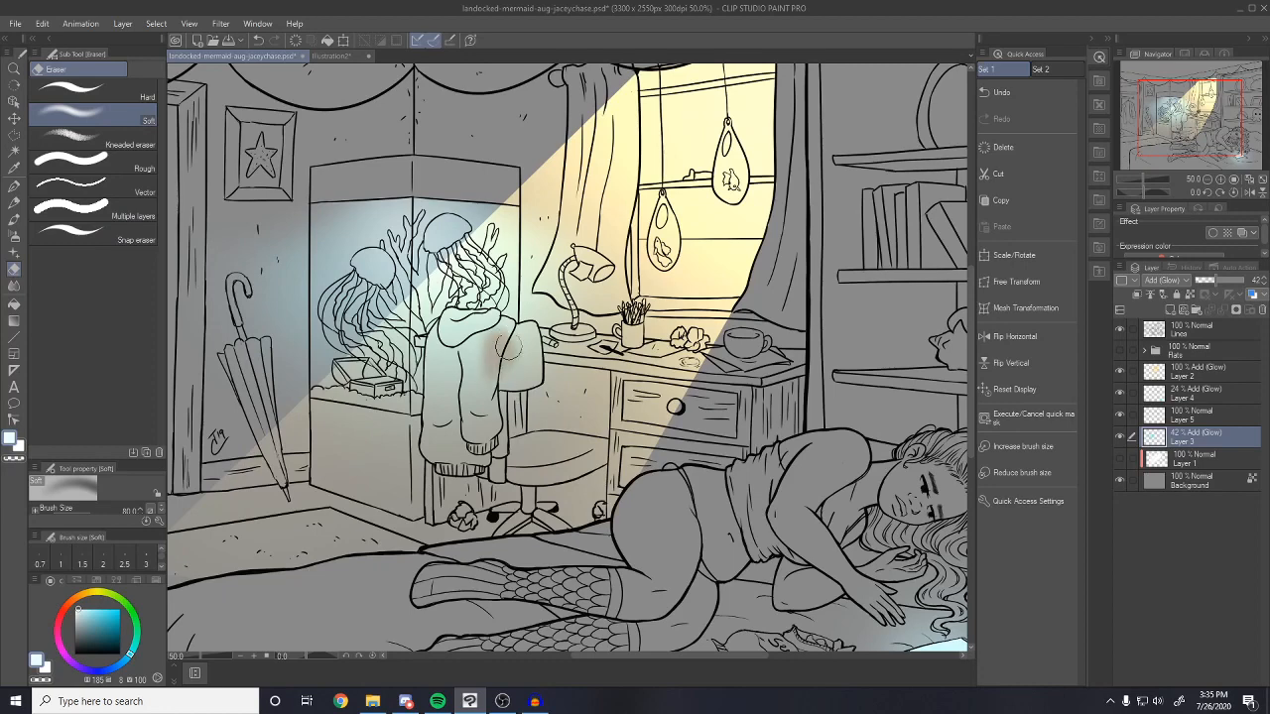
left_click(94, 91)
key("bracketleft")
key("bracketleft")
key("bracketleft")
key("bracketleft")
key("bracketleft")
key("bracketleft")
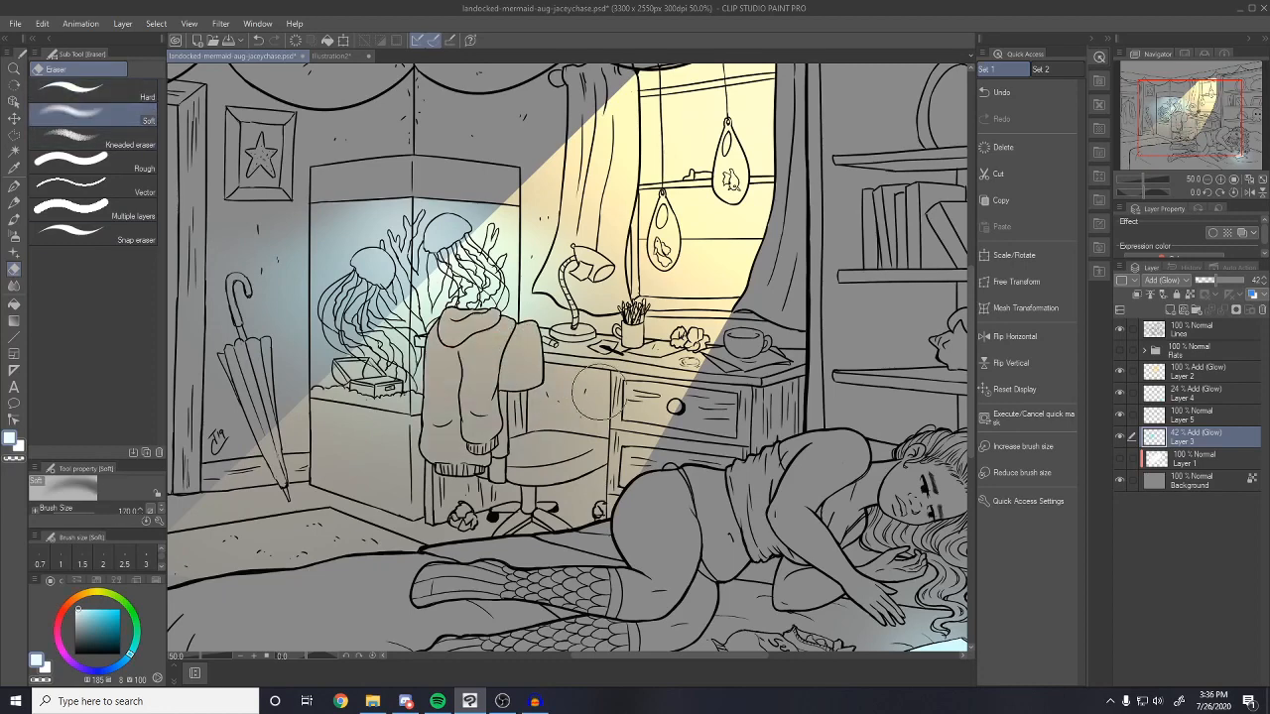
key("ctrl+minus")
mouse_move(510, 476)
left_mouse_down()
mouse_move(510, 518)
mouse_move(508, 489)
left_mouse_up()
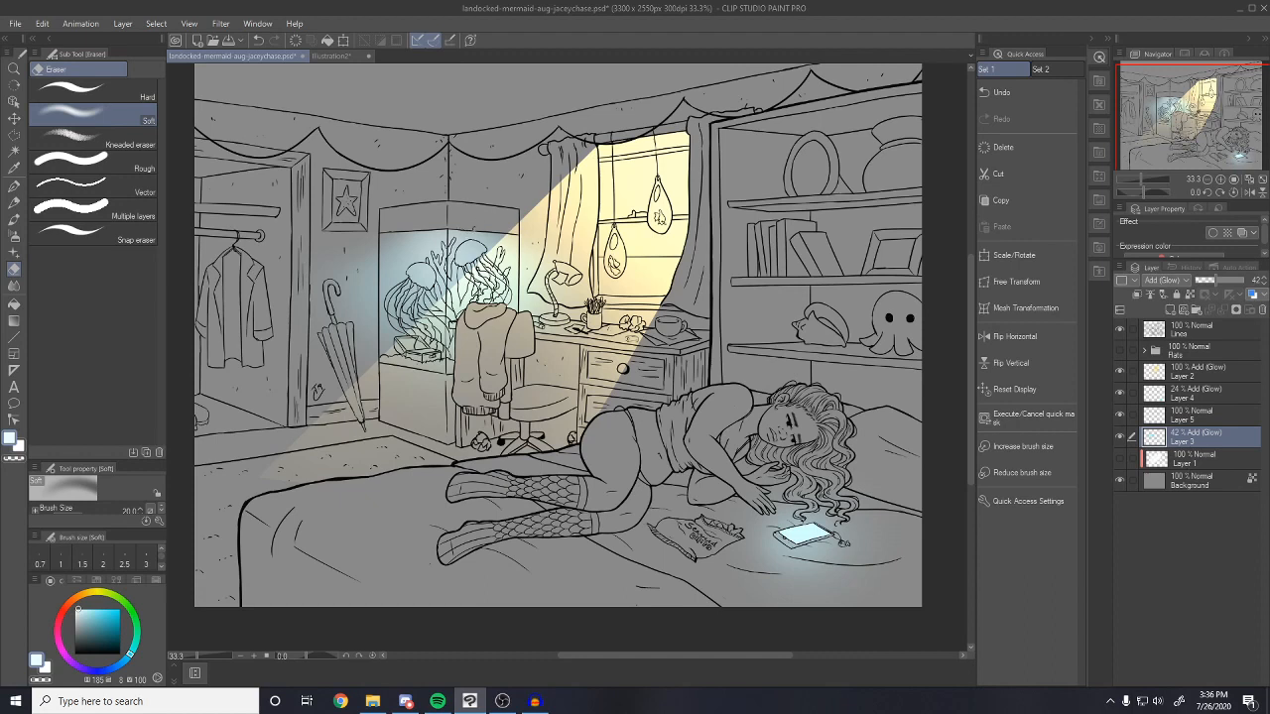
left_click(1208, 476)
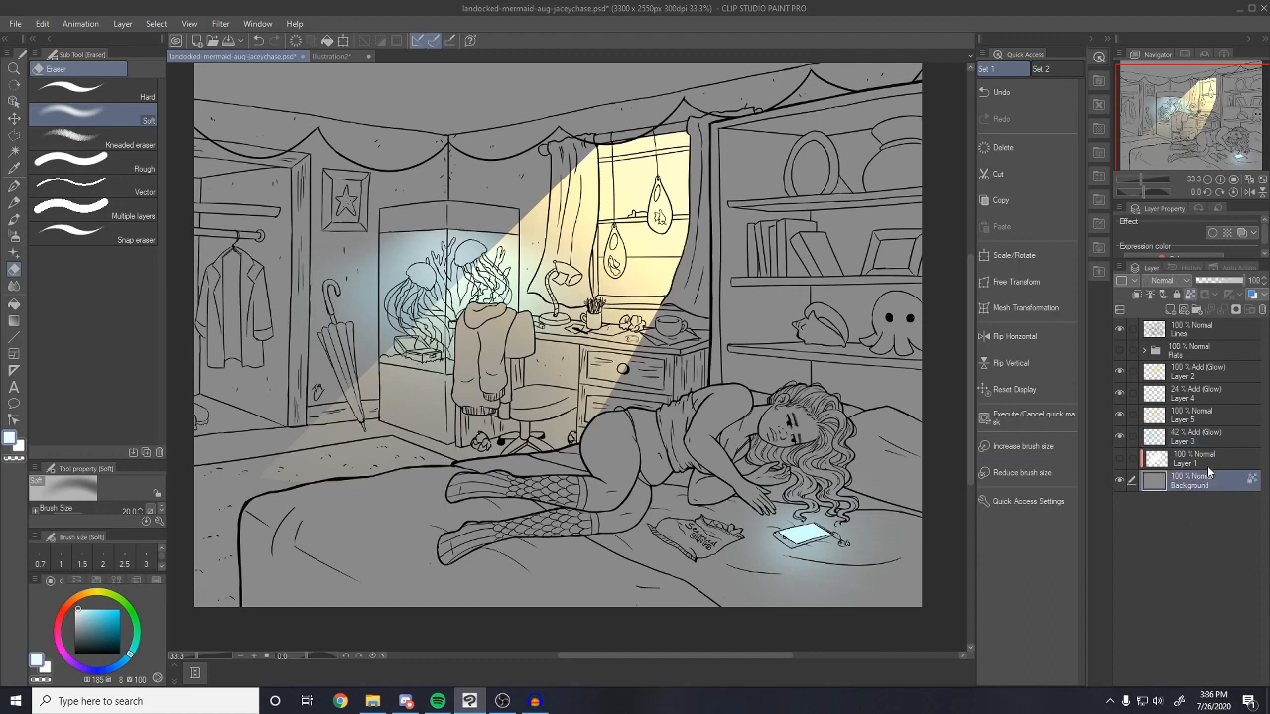
Add a new layer above Background and load dark teal on a large Darker pencil
left_click(1169, 311)
left_click_drag(94, 634, 71, 641)
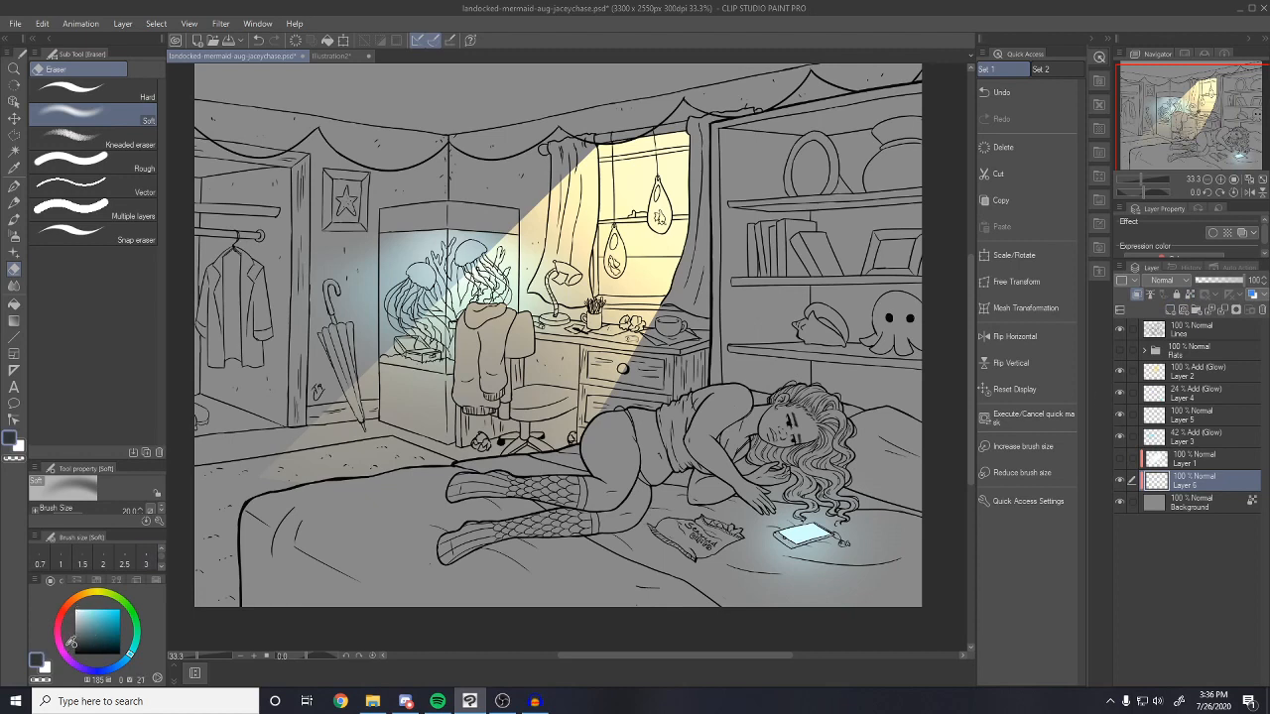
left_click(19, 207)
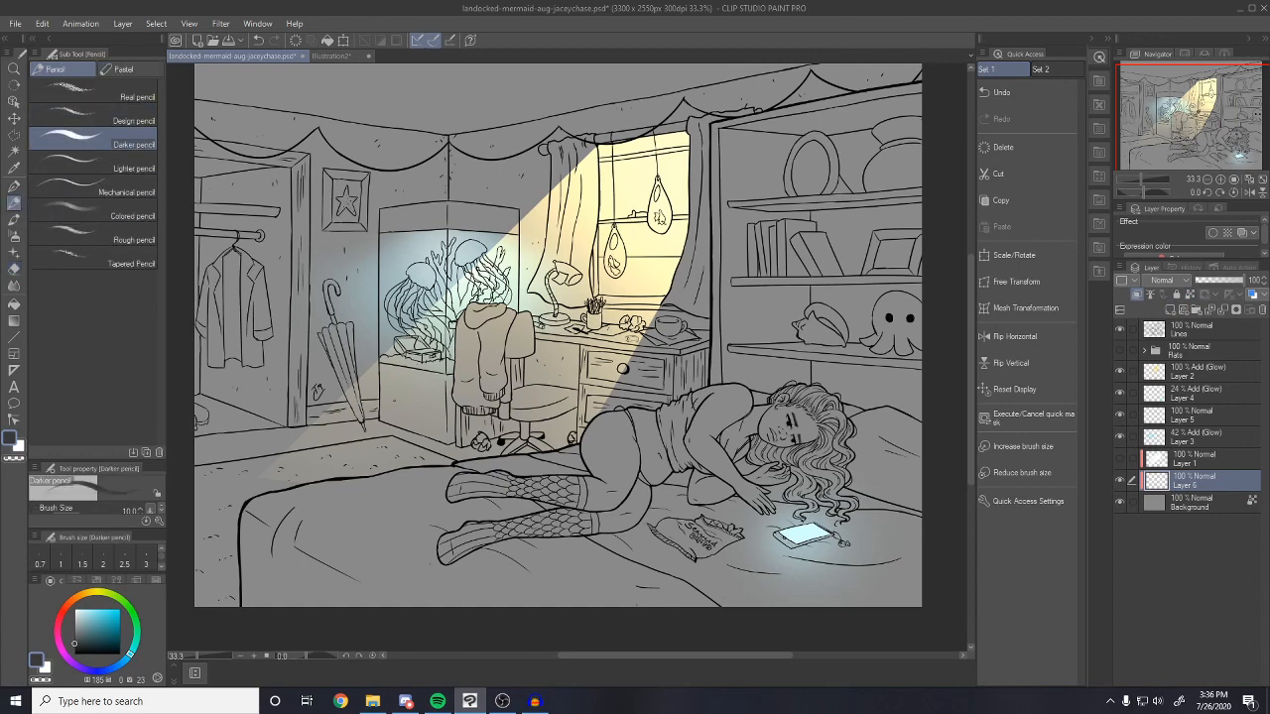
key("bracketright")
key("bracketright")
key("bracketright")
key("bracketright")
key("bracketright")
key("bracketright")
key("bracketright")
key("bracketright")
key("bracketright")
key("bracketright")
key("bracketright")
key("bracketright")
key("bracketright")
key("bracketright")
Block in dark shadows across the bookcase, the bed and the girl's legs and hips
mouse_move(734, 141)
left_mouse_down()
mouse_move(765, 182)
mouse_move(750, 173)
mouse_move(746, 190)
mouse_move(739, 169)
mouse_move(737, 209)
mouse_move(737, 156)
mouse_move(739, 214)
left_mouse_up()
key("bracketleft")
key("bracketleft")
key("bracketleft")
key("bracketleft")
key("bracketleft")
mouse_move(718, 144)
left_mouse_down()
mouse_move(726, 131)
mouse_move(722, 302)
mouse_move(738, 341)
left_mouse_up()
mouse_move(708, 511)
left_mouse_down()
mouse_move(627, 460)
mouse_move(680, 587)
left_mouse_up()
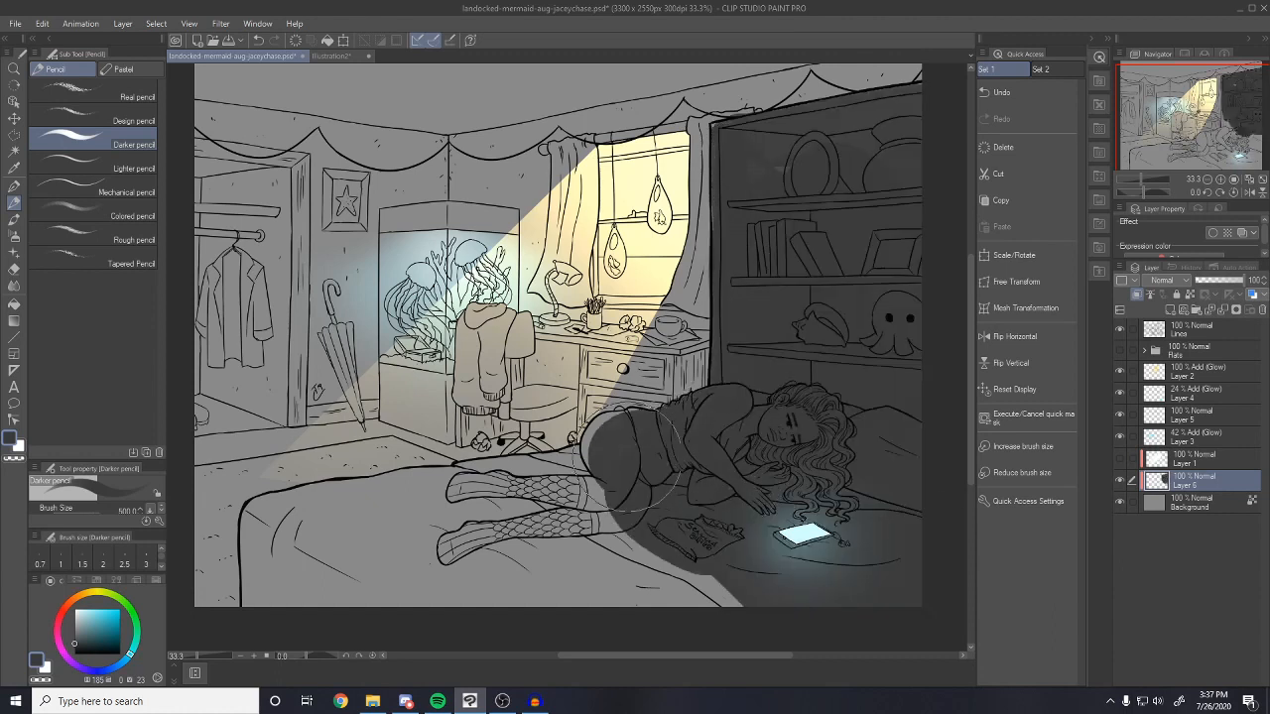
key("bracketleft")
key("bracketleft")
key("bracketleft")
key("bracketleft")
key("bracketleft")
key("bracketleft")
mouse_move(599, 433)
left_mouse_down()
mouse_move(459, 476)
mouse_move(250, 589)
left_mouse_up()
left_click_drag(496, 470, 444, 477)
key("e")
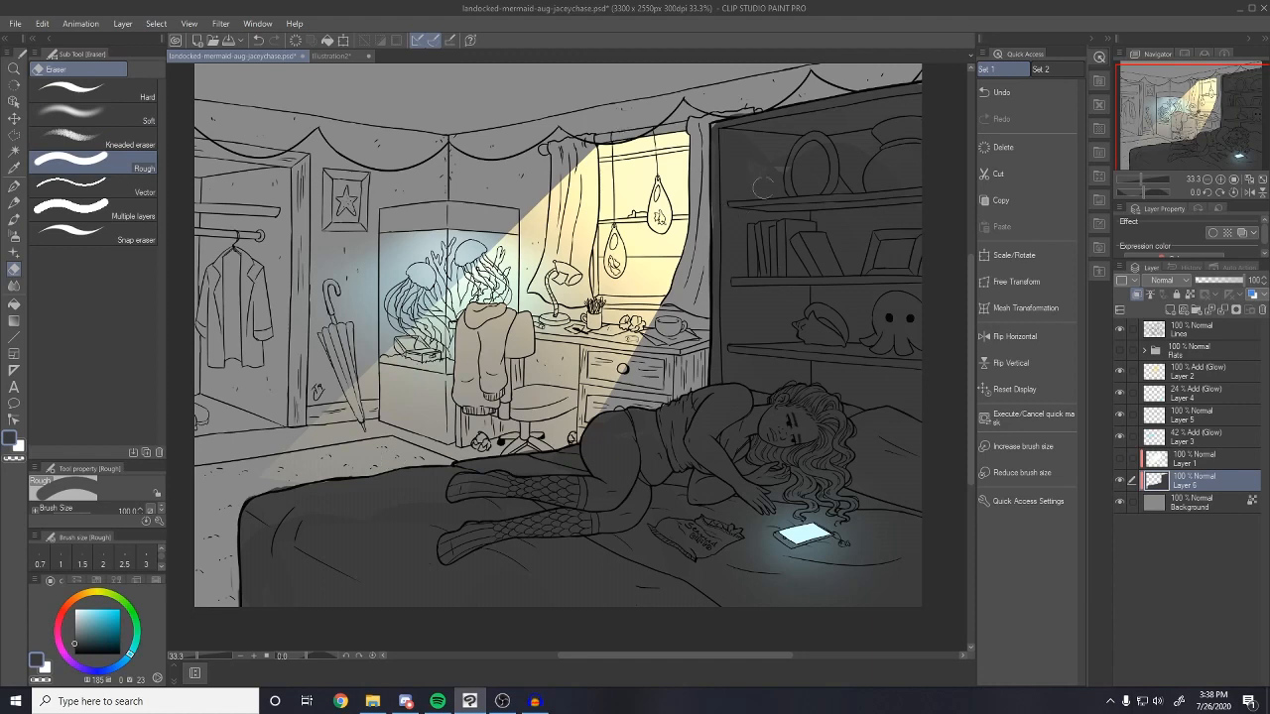
left_click_drag(764, 181, 841, 222)
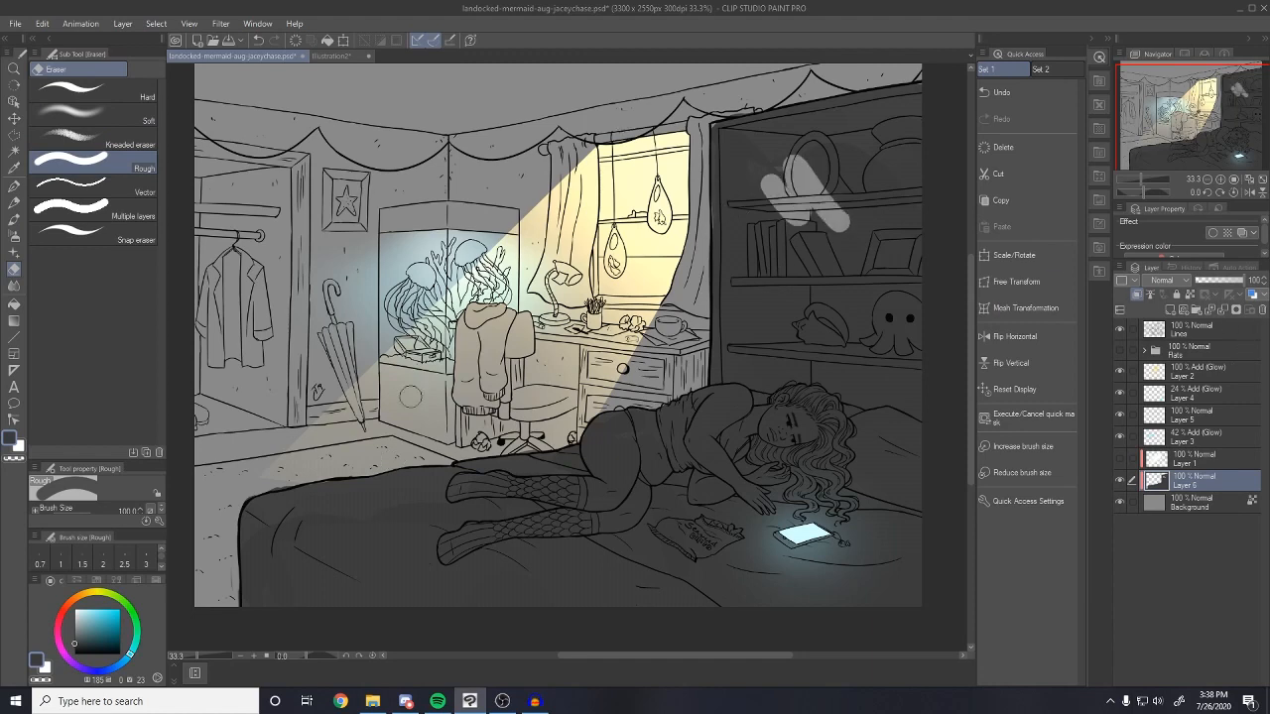
key("ctrl+z")
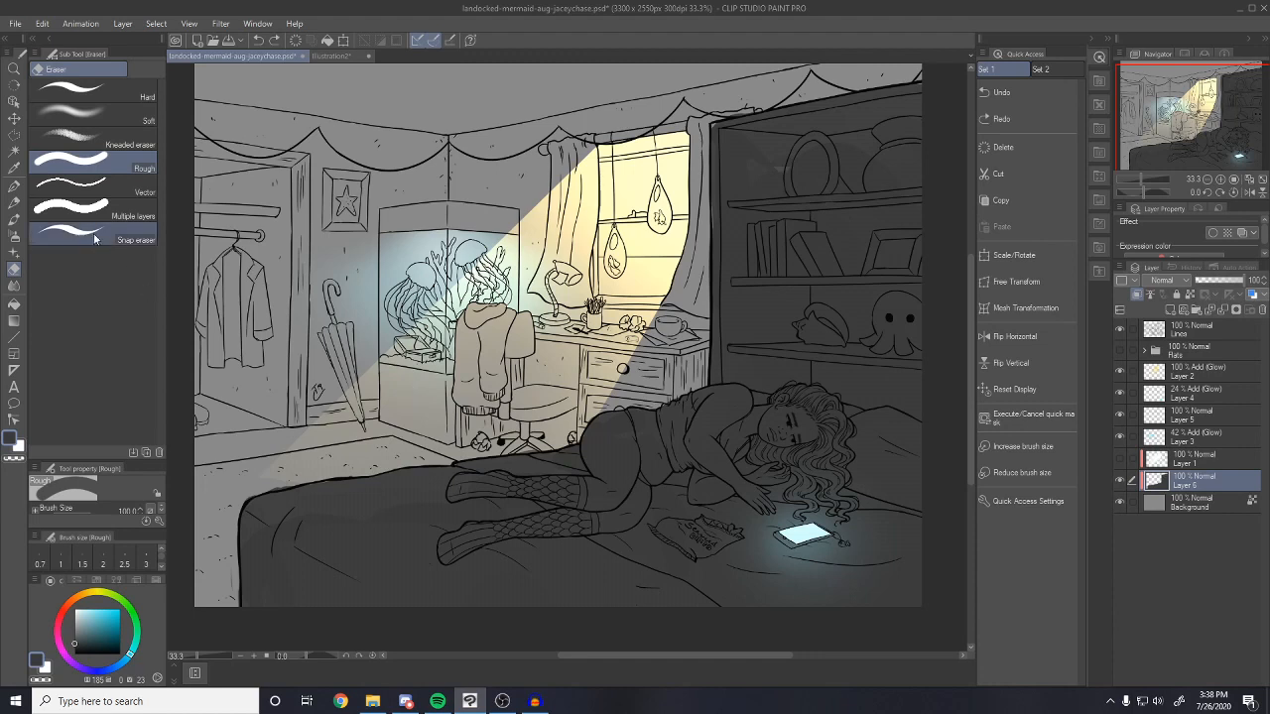
left_click(14, 202)
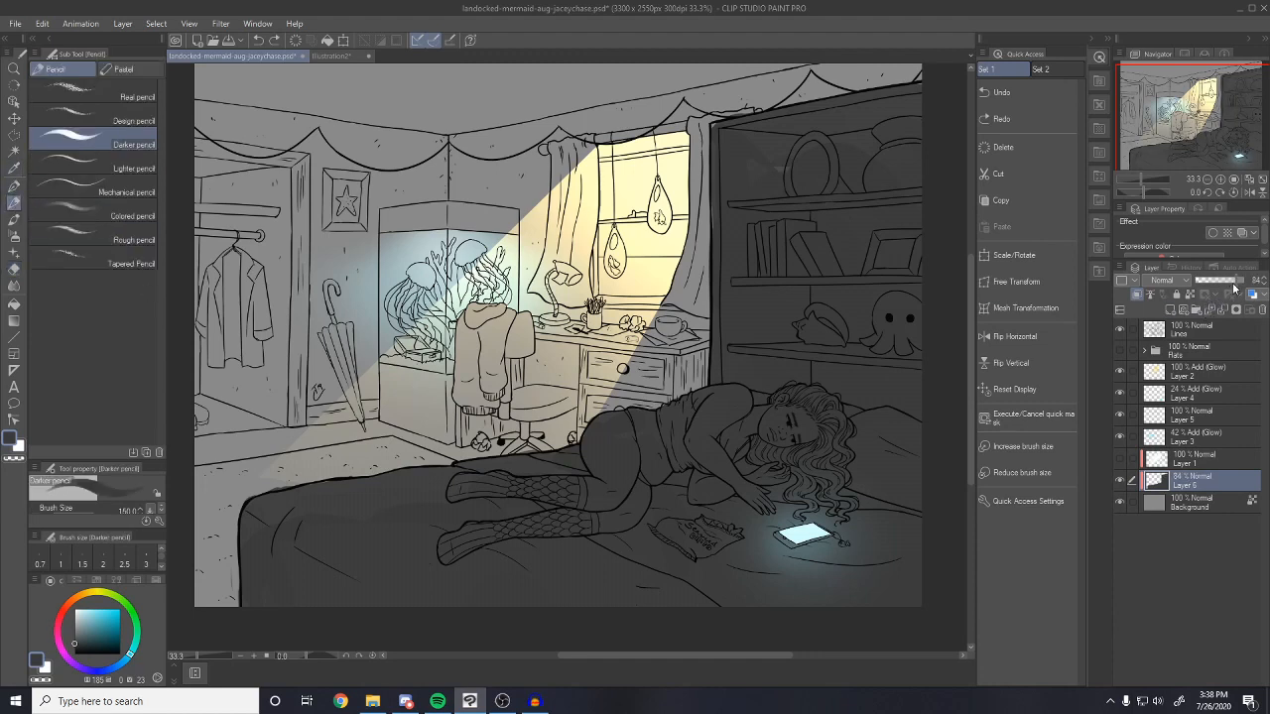
Set Layer 6 to 70% opacity and brush lighter tones on the hip, face and desk front
left_click(1230, 281)
left_click_drag(1230, 291, 1232, 291)
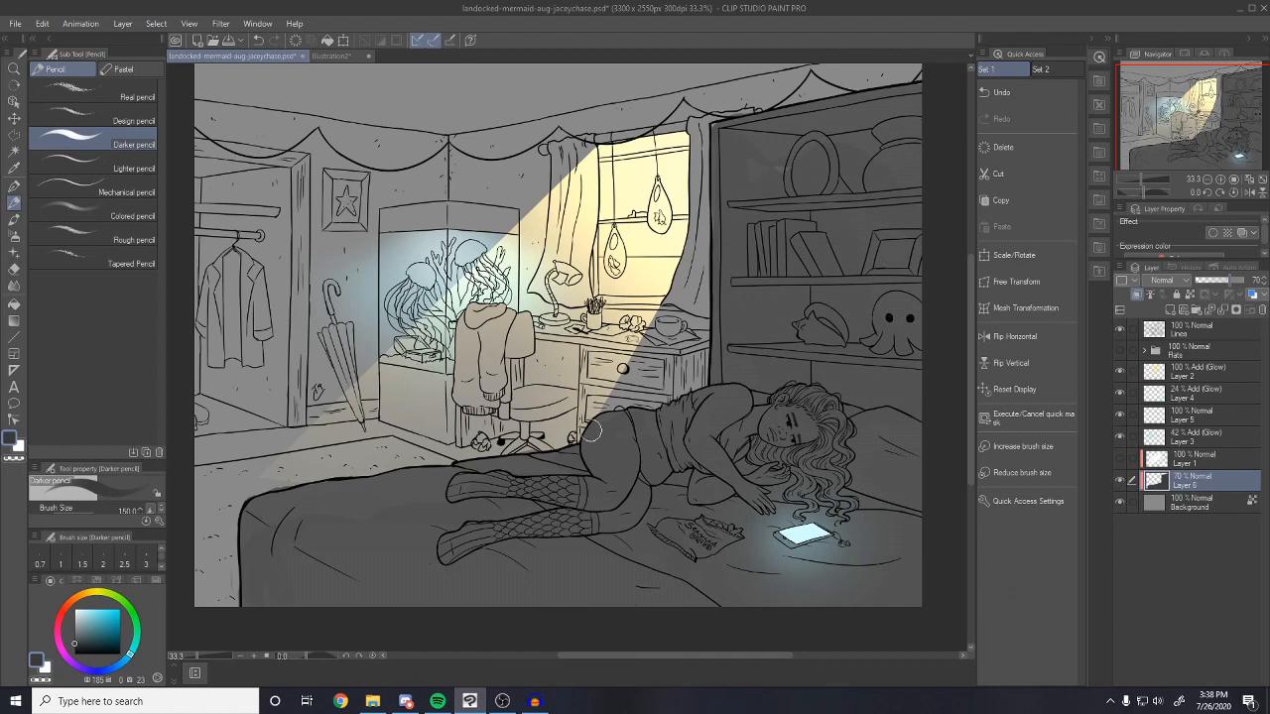
mouse_move(608, 436)
left_mouse_down()
mouse_move(602, 416)
mouse_move(596, 428)
mouse_move(735, 388)
mouse_move(709, 397)
left_mouse_up()
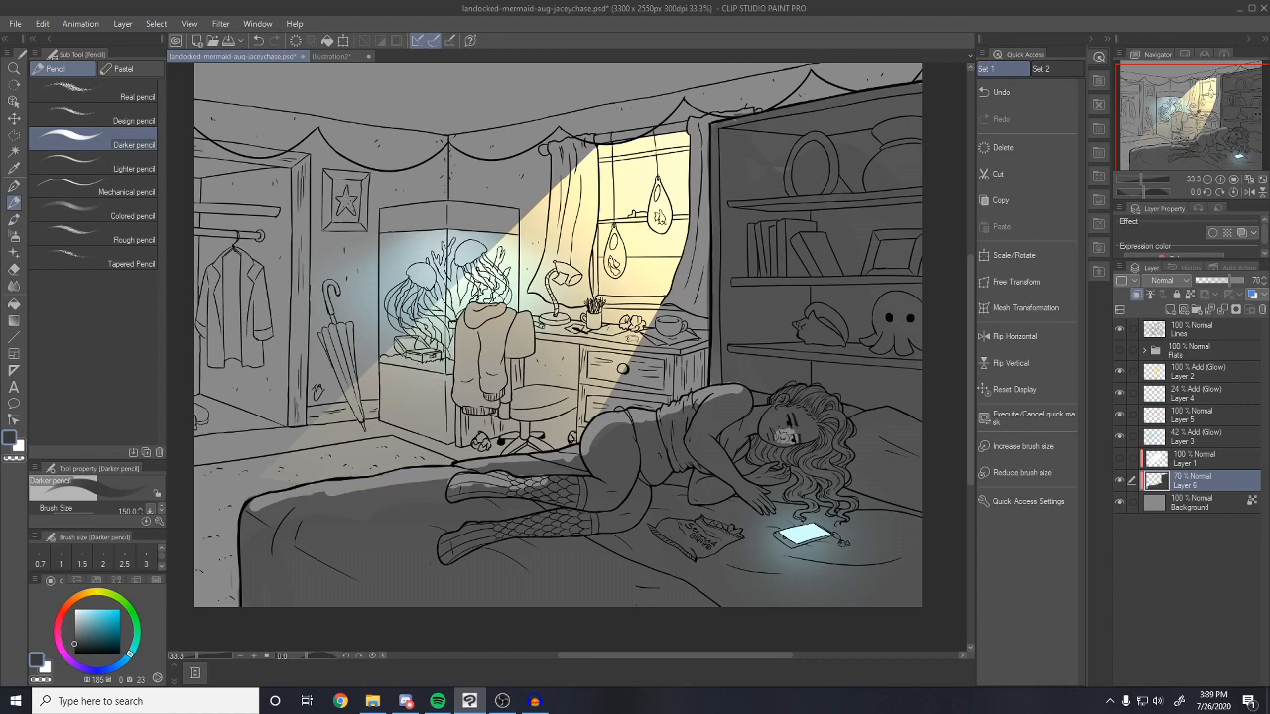
mouse_move(786, 435)
left_mouse_down()
mouse_move(801, 440)
mouse_move(776, 436)
left_mouse_up()
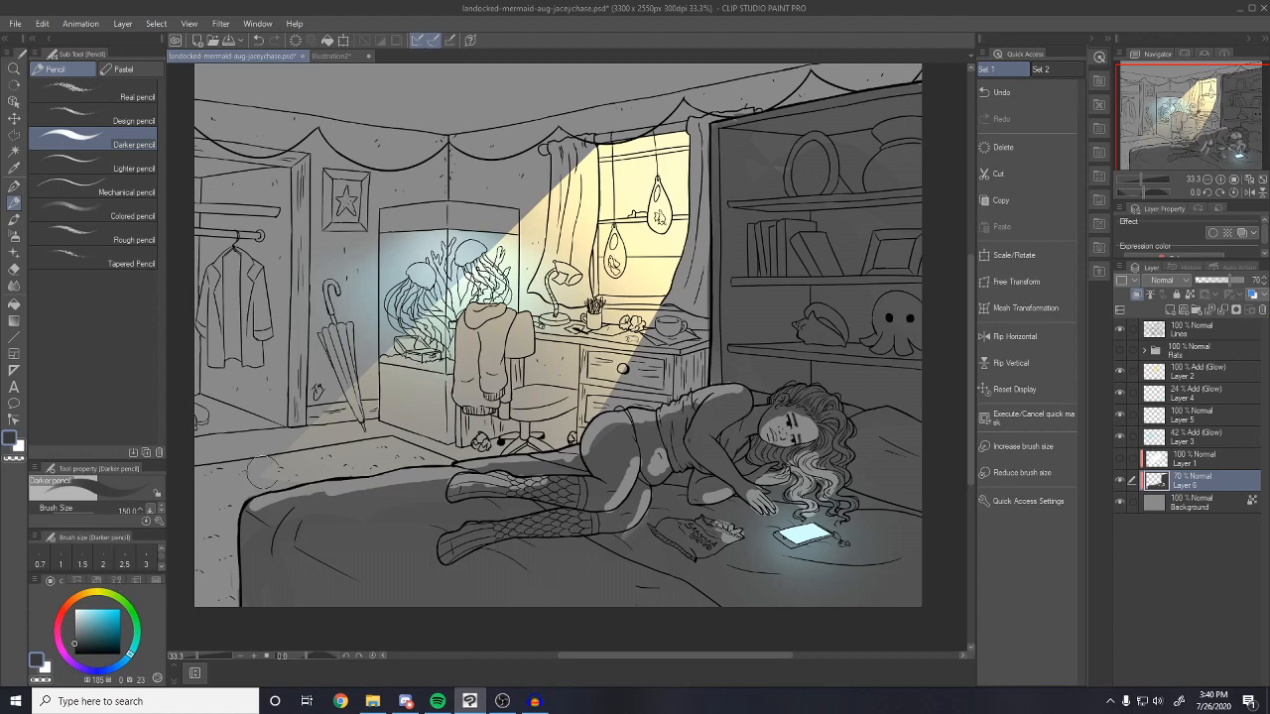
key("bracketleft")
key("bracketleft")
key("bracketleft")
key("bracketleft")
mouse_move(573, 362)
left_mouse_down()
mouse_move(540, 355)
mouse_move(561, 349)
mouse_move(546, 346)
mouse_move(579, 377)
mouse_move(526, 338)
mouse_move(530, 393)
mouse_move(582, 369)
mouse_move(694, 367)
mouse_move(605, 347)
mouse_move(672, 387)
mouse_move(588, 417)
mouse_move(613, 354)
mouse_move(666, 395)
mouse_move(688, 366)
mouse_move(529, 328)
mouse_move(475, 365)
mouse_move(496, 396)
left_mouse_up()
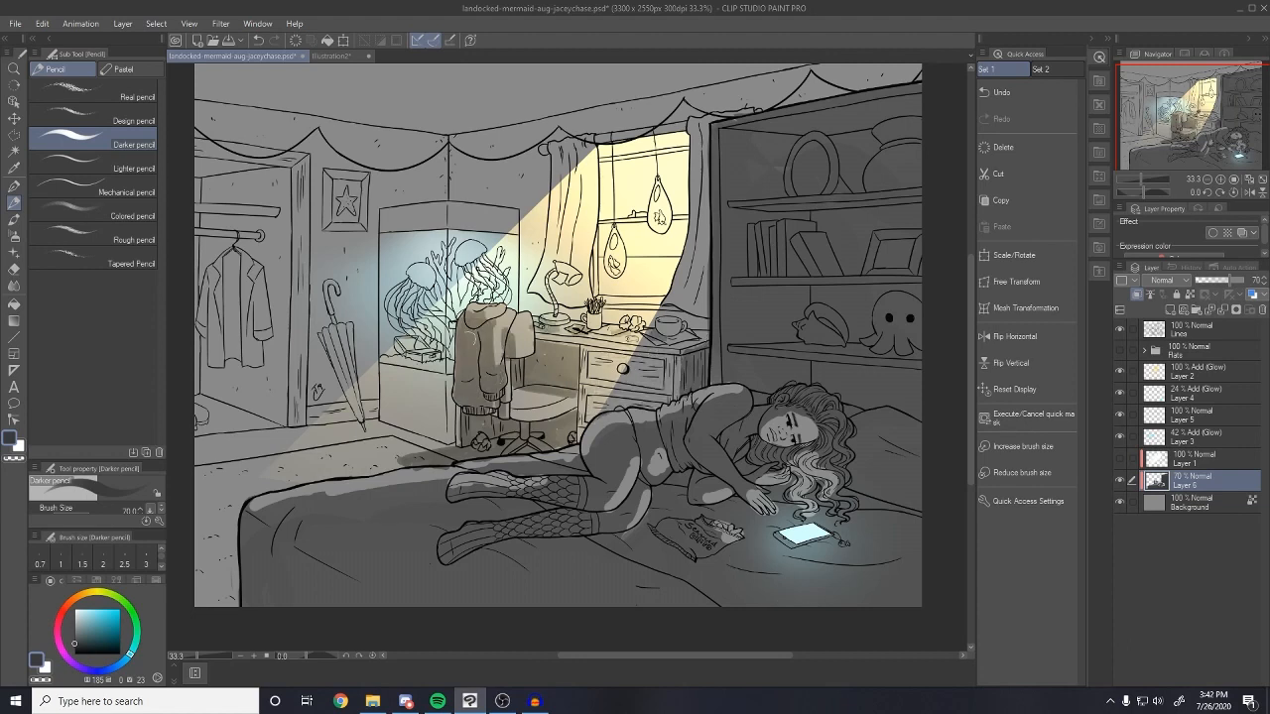
Paint cast shadows on the wall, curtain edge, closet interior and beside the tank and star frame
mouse_move(675, 312)
left_mouse_down()
mouse_move(710, 326)
mouse_move(662, 310)
left_mouse_up()
mouse_move(574, 308)
left_mouse_down()
mouse_move(546, 262)
mouse_move(542, 191)
left_mouse_up()
mouse_move(325, 288)
left_mouse_down()
mouse_move(327, 382)
mouse_move(367, 352)
mouse_move(347, 436)
mouse_move(378, 219)
left_mouse_up()
key("ctrl+z")
key("ctrl+z")
left_click_drag(546, 152, 536, 157)
key("bracketright")
key("bracketright")
left_click_drag(203, 164, 238, 197)
mouse_move(238, 197)
left_mouse_down()
mouse_move(262, 172)
mouse_move(210, 347)
mouse_move(278, 395)
left_mouse_up()
left_click_drag(322, 174, 353, 233)
left_click_drag(401, 389, 439, 434)
key("ctrl+z")
On a new 36% opacity layer, shade the fish tank, desk drawers, desk underside and curtain folds
left_click(1170, 310)
left_click(1212, 281)
mouse_move(415, 228)
left_mouse_down()
mouse_move(388, 409)
mouse_move(435, 220)
mouse_move(355, 397)
left_mouse_up()
mouse_move(591, 353)
left_mouse_down()
mouse_move(650, 361)
mouse_move(672, 400)
left_mouse_up()
mouse_move(583, 346)
left_mouse_down()
mouse_move(623, 421)
mouse_move(536, 340)
left_mouse_up()
left_click_drag(376, 430, 423, 439)
left_click_drag(538, 171, 534, 301)
mouse_move(554, 261)
left_mouse_down()
mouse_move(554, 156)
mouse_move(567, 293)
left_mouse_up()
left_click_drag(699, 223, 700, 314)
left_click_drag(726, 109, 744, 102)
left_click_drag(537, 170, 536, 260)
On another new layer at 76% opacity, shade the bookshelf shelves in darker grey
left_click(1170, 310)
left_click(743, 160, "alt")
left_click(74, 642)
left_click(1231, 281)
mouse_move(728, 140)
left_mouse_down()
mouse_move(778, 180)
mouse_move(758, 190)
mouse_move(742, 266)
left_mouse_up()
left_click_drag(764, 139, 907, 129)
left_click_drag(736, 303, 908, 288)
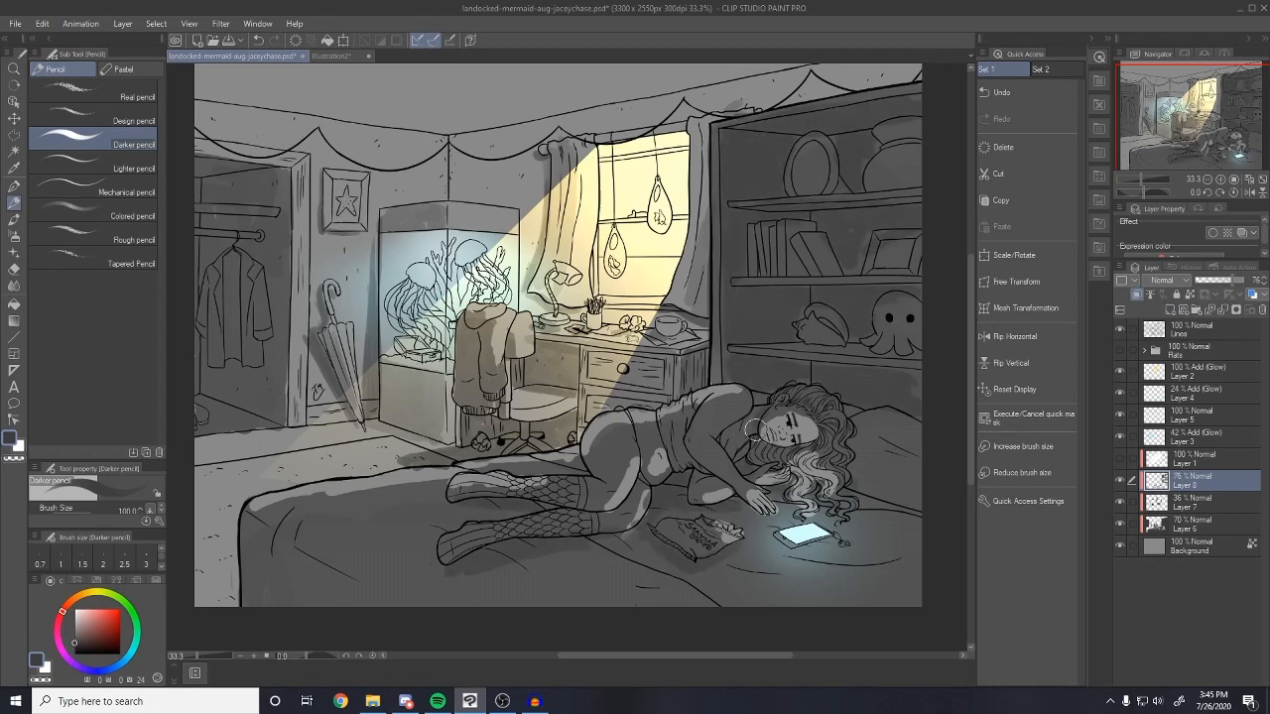
left_click(1243, 281)
Try a luminosity adjustment on the bookshelf shading, undo it, then shade the closet and ceiling
key("ctrl+u")
left_click_drag(923, 473, 911, 473)
left_click(1080, 383)
left_click(1123, 479)
left_click(1121, 478)
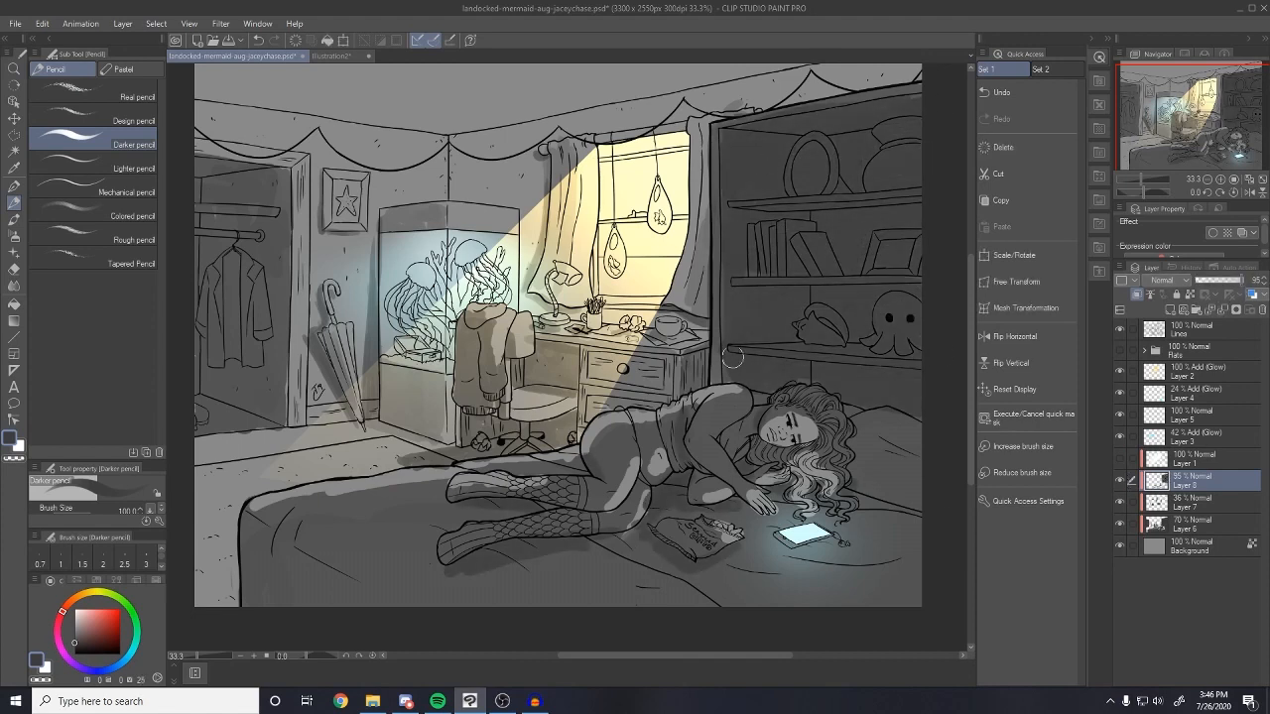
key("ctrl+z")
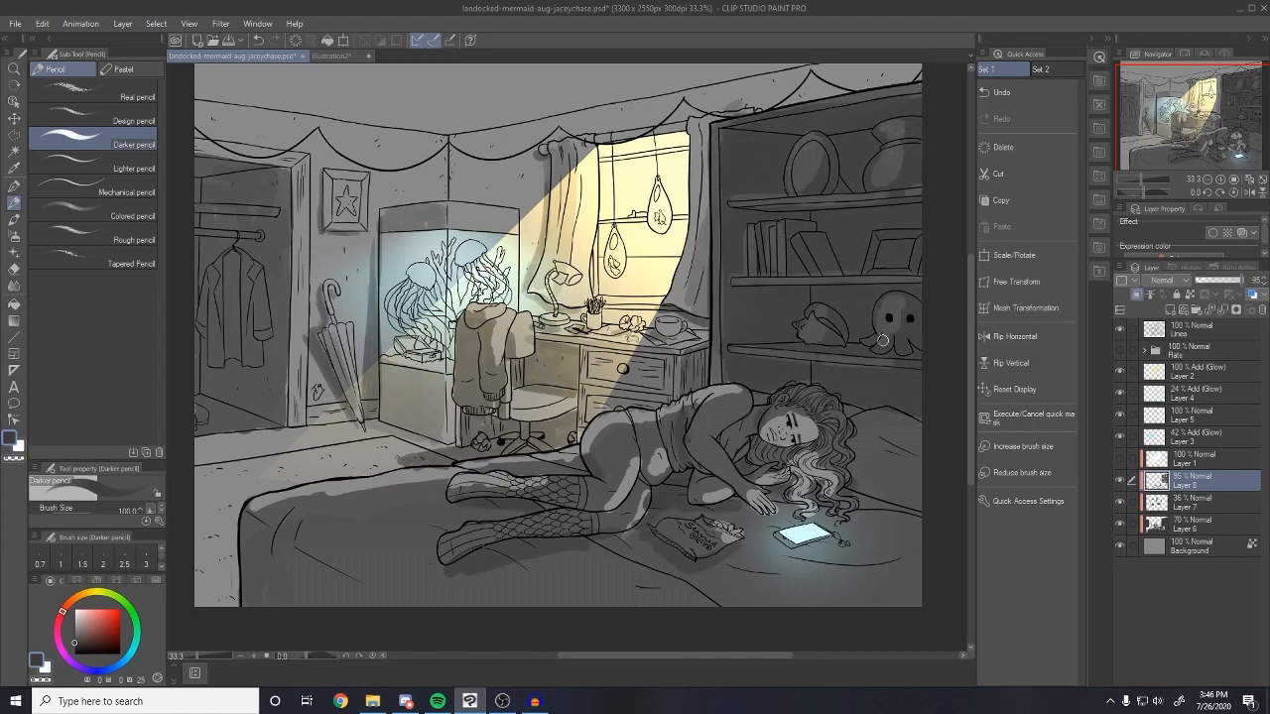
left_click_drag(198, 159, 244, 171)
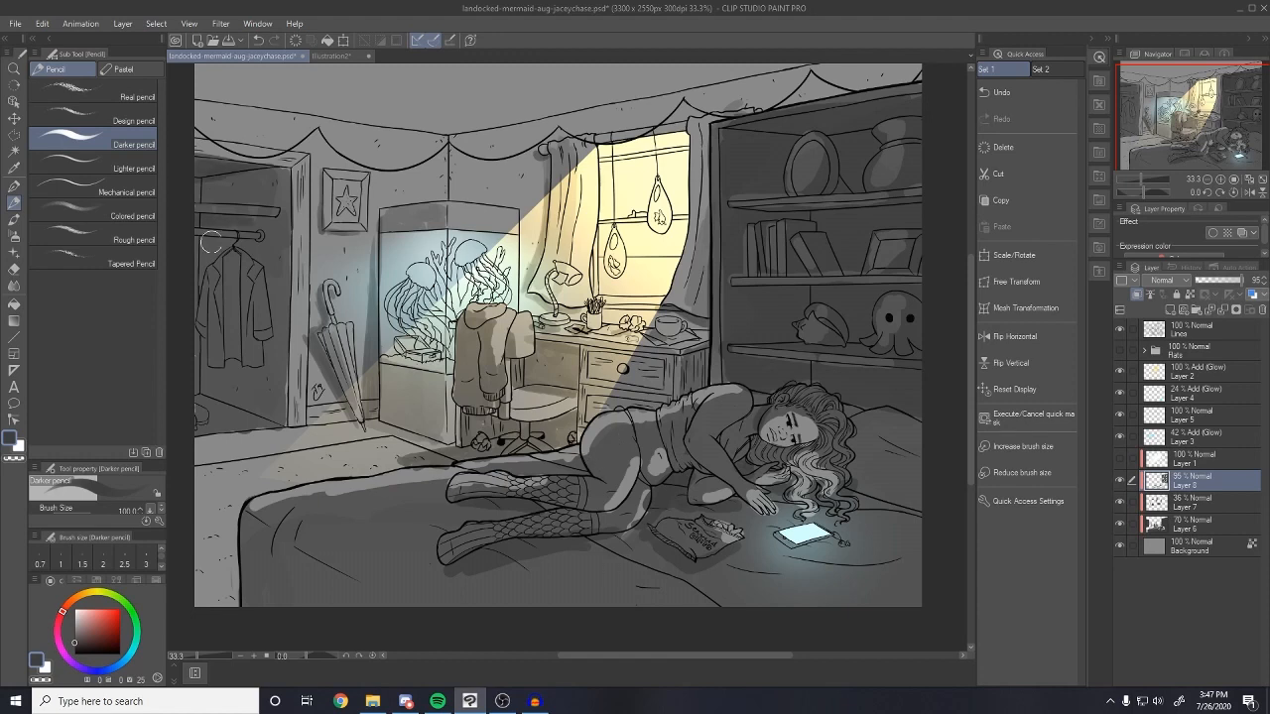
left_click_drag(203, 242, 260, 357)
left_click_drag(523, 117, 575, 123)
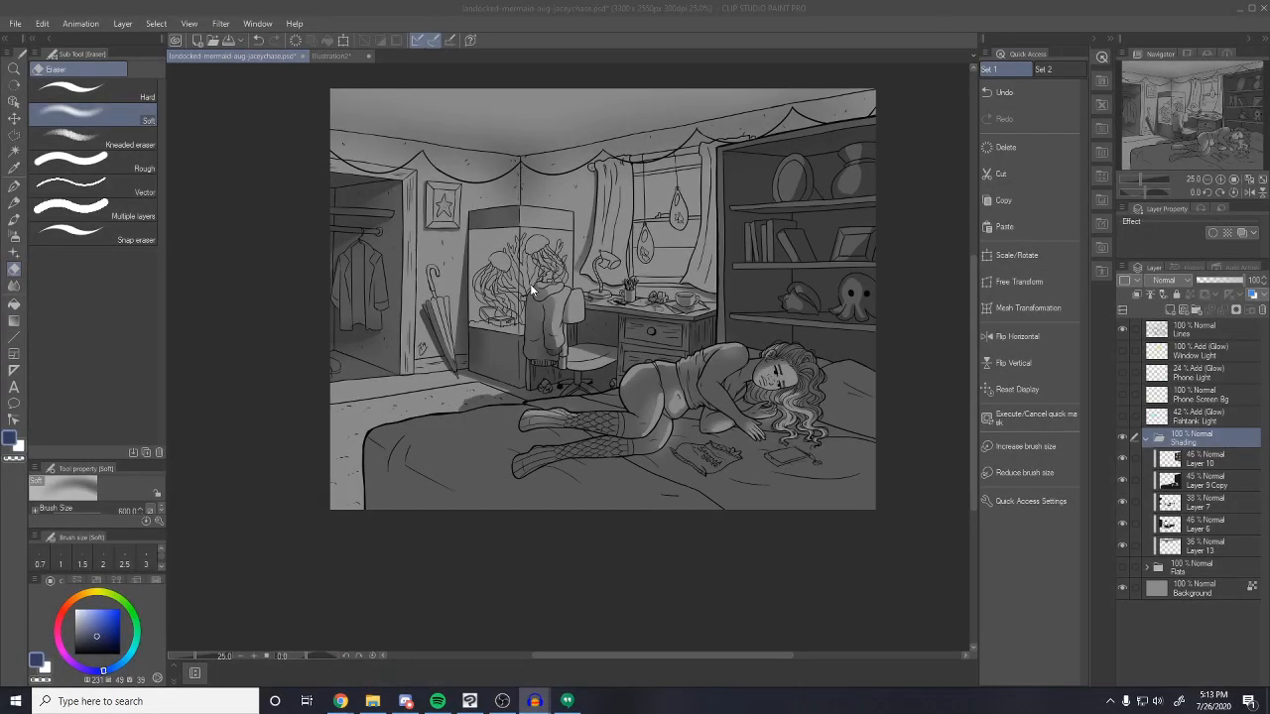
Show Window Light, Phone Light, Phone Screen Bg, Fishtank Light and Flats, toggling Shading to compare
left_click(1184, 457)
left_click(1147, 437)
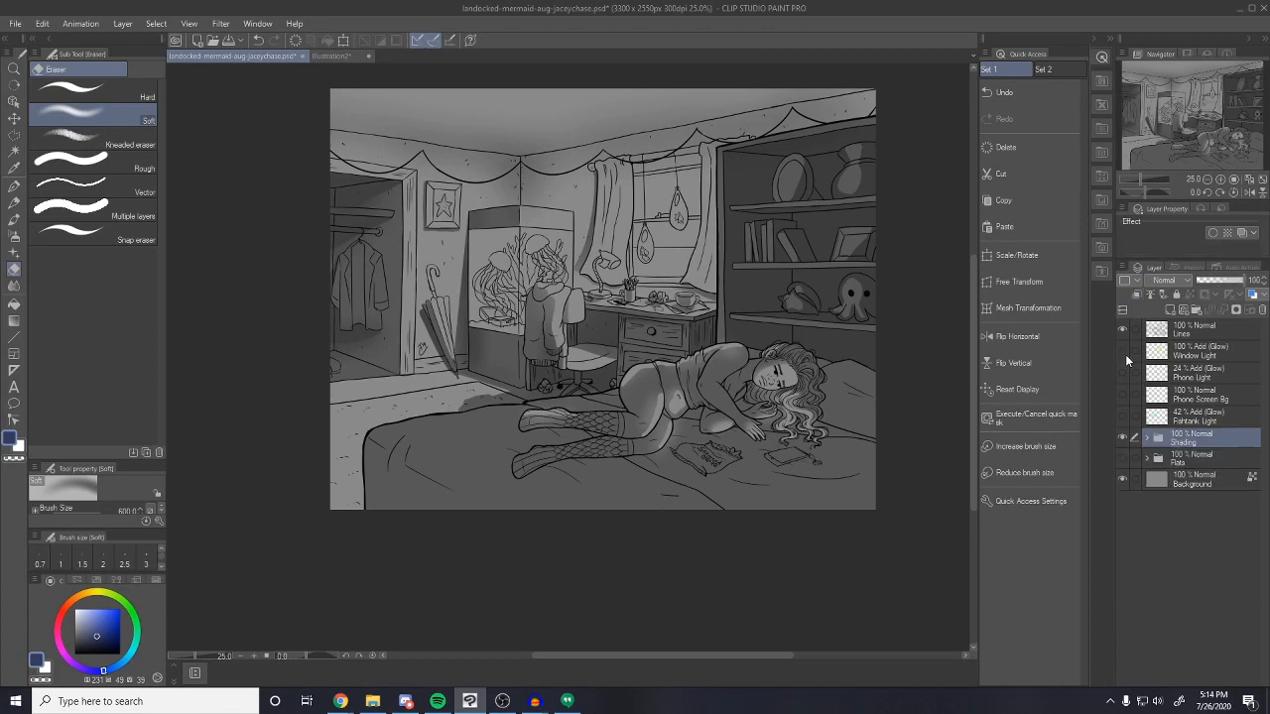
left_click(1122, 351)
left_click(1122, 373)
left_click(1122, 394)
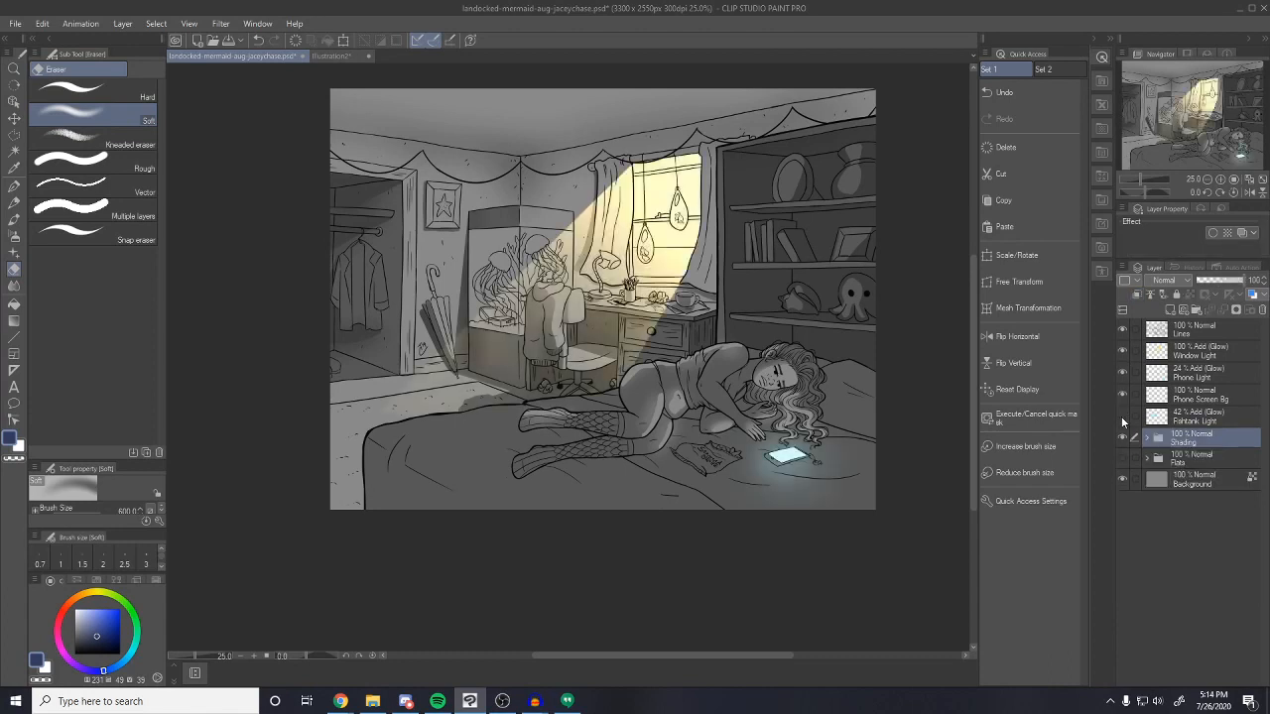
left_click(1122, 416)
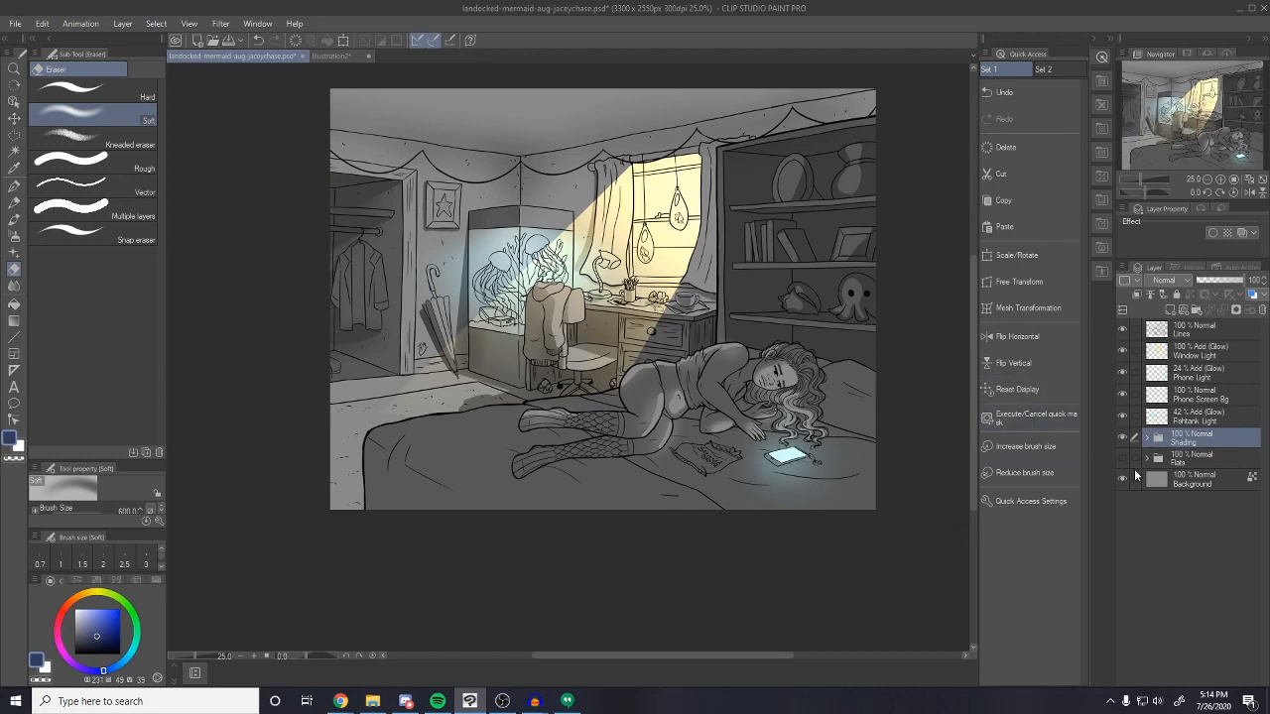
left_click(1122, 460)
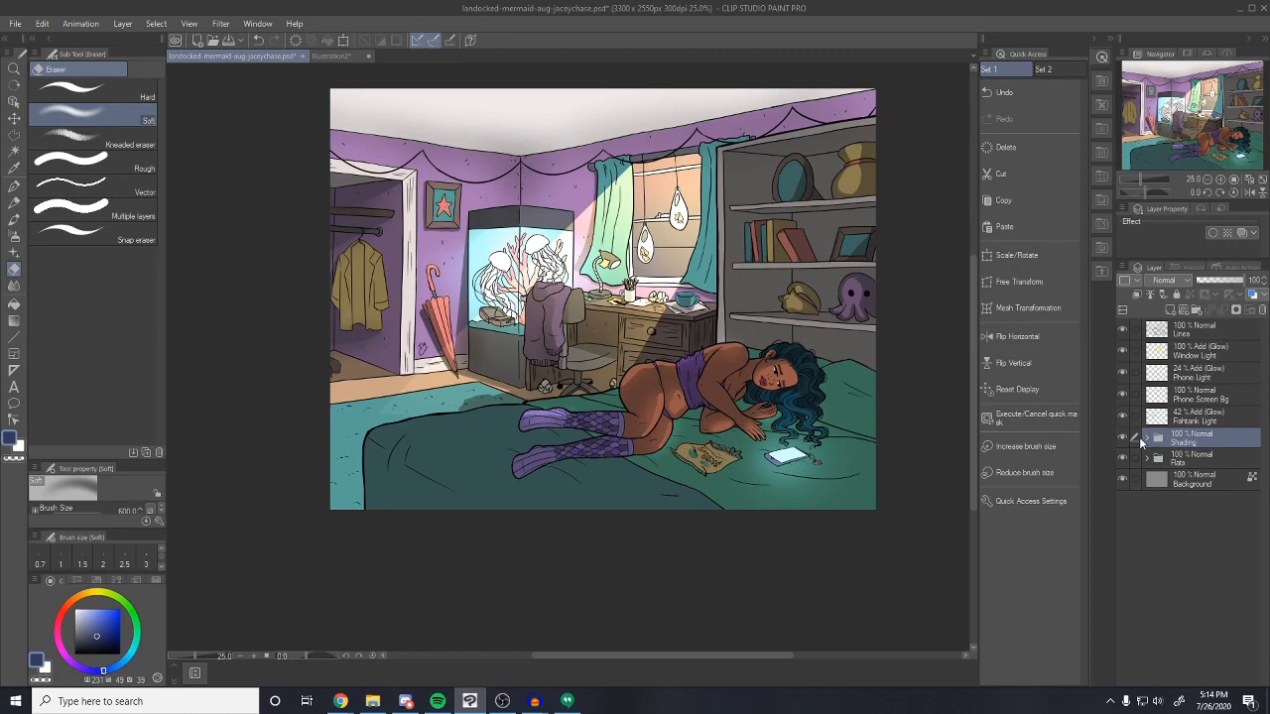
left_click(1122, 442)
left_click(1120, 441)
Duplicate the Shading folder and hide the original Shading folder
right_click(1194, 431)
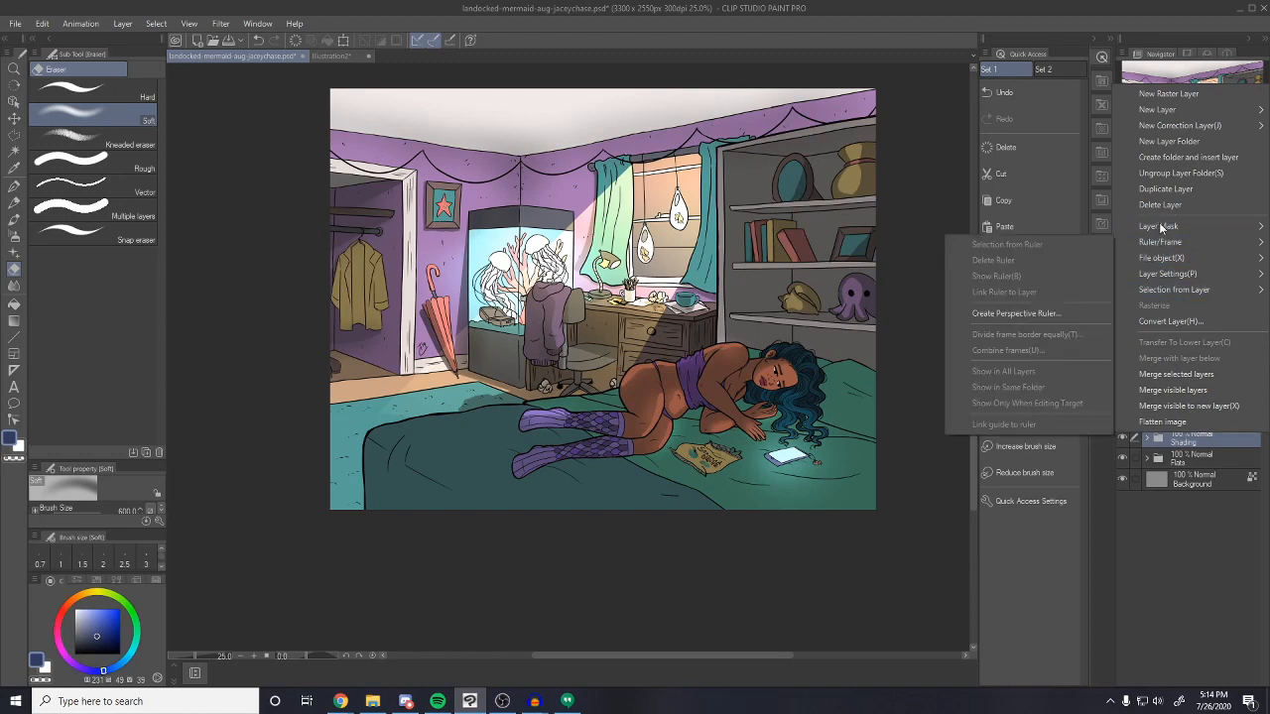
left_click(1193, 441)
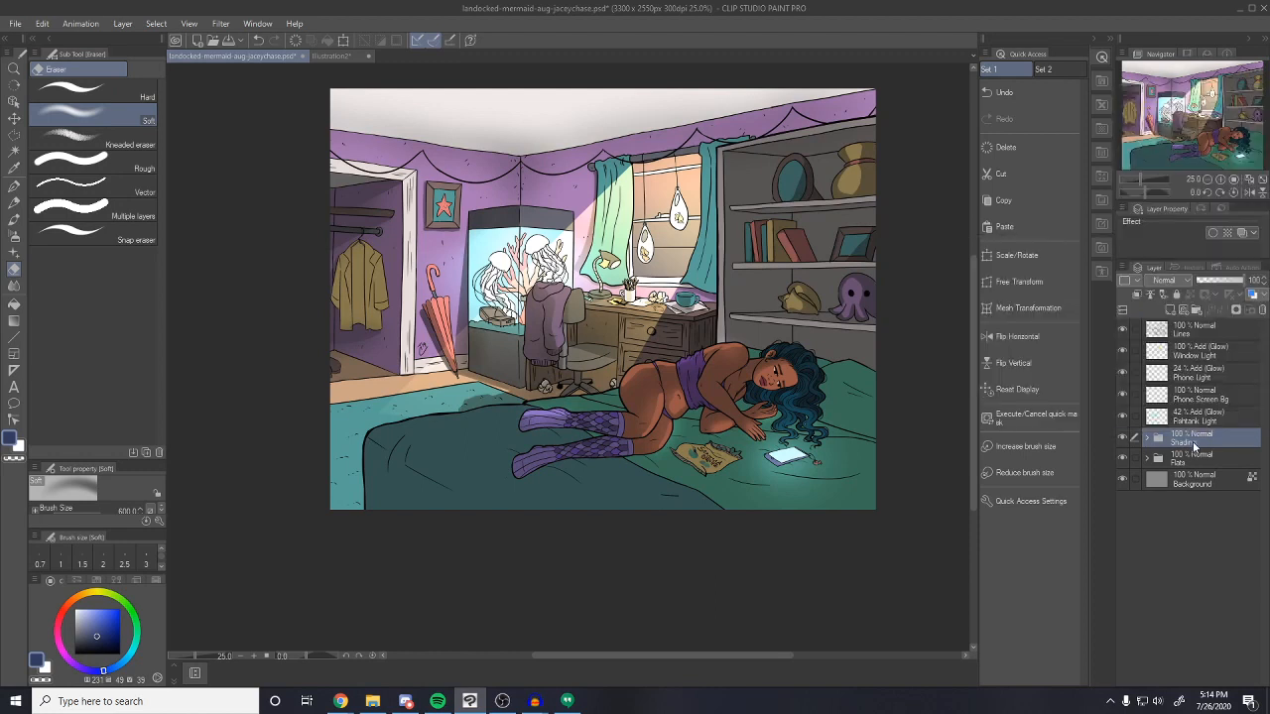
right_click(1194, 440)
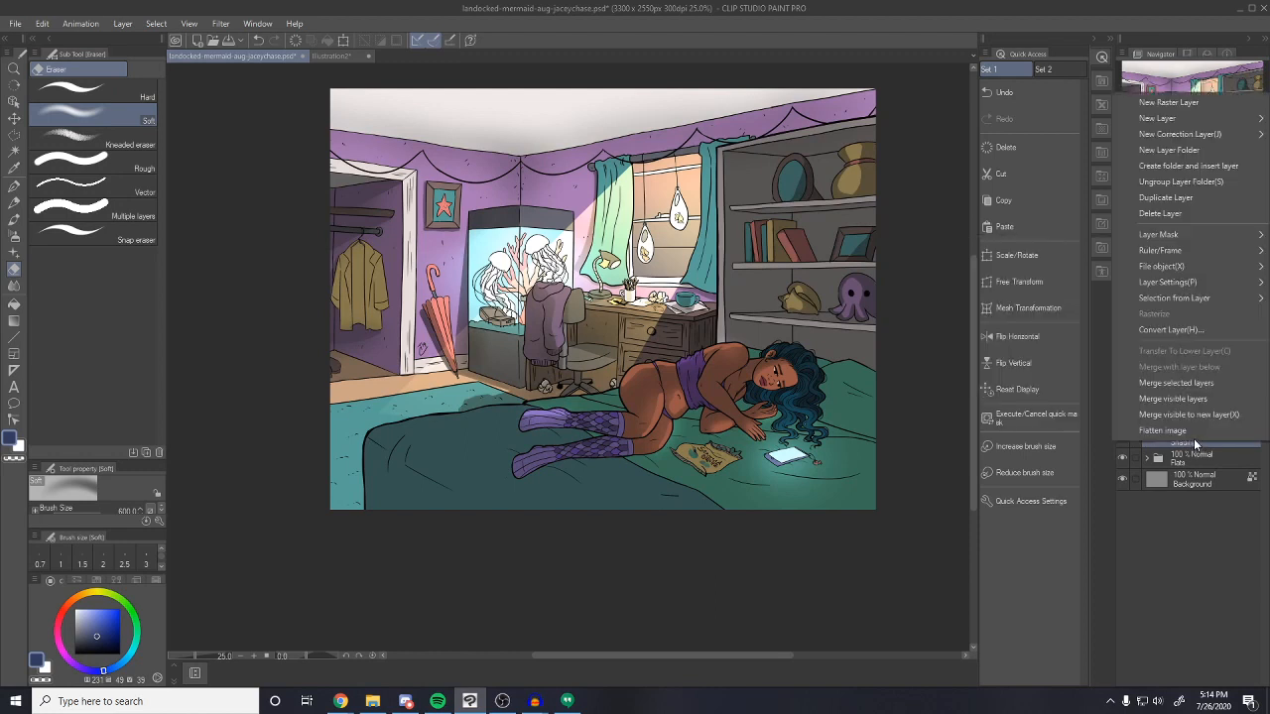
left_click(1169, 198)
left_click(1124, 459)
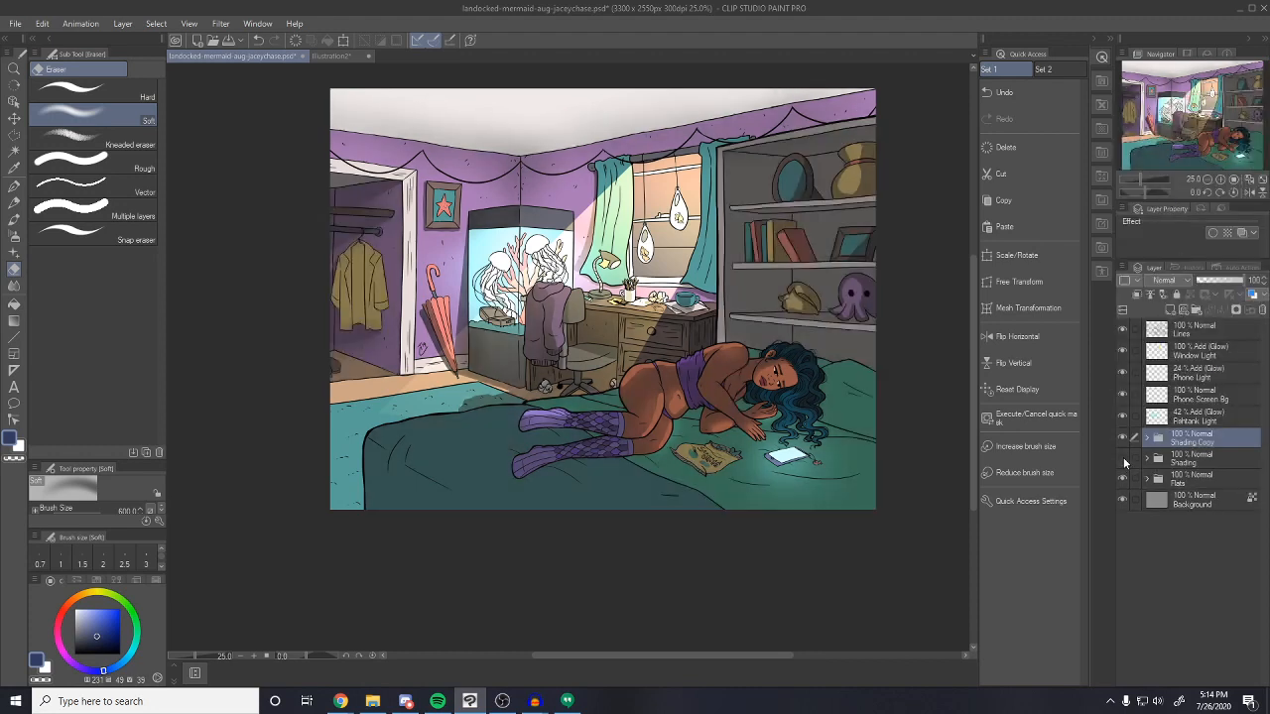
Merge Shading Copy into a single layer and load its shaded areas as a selection
right_click(1189, 443)
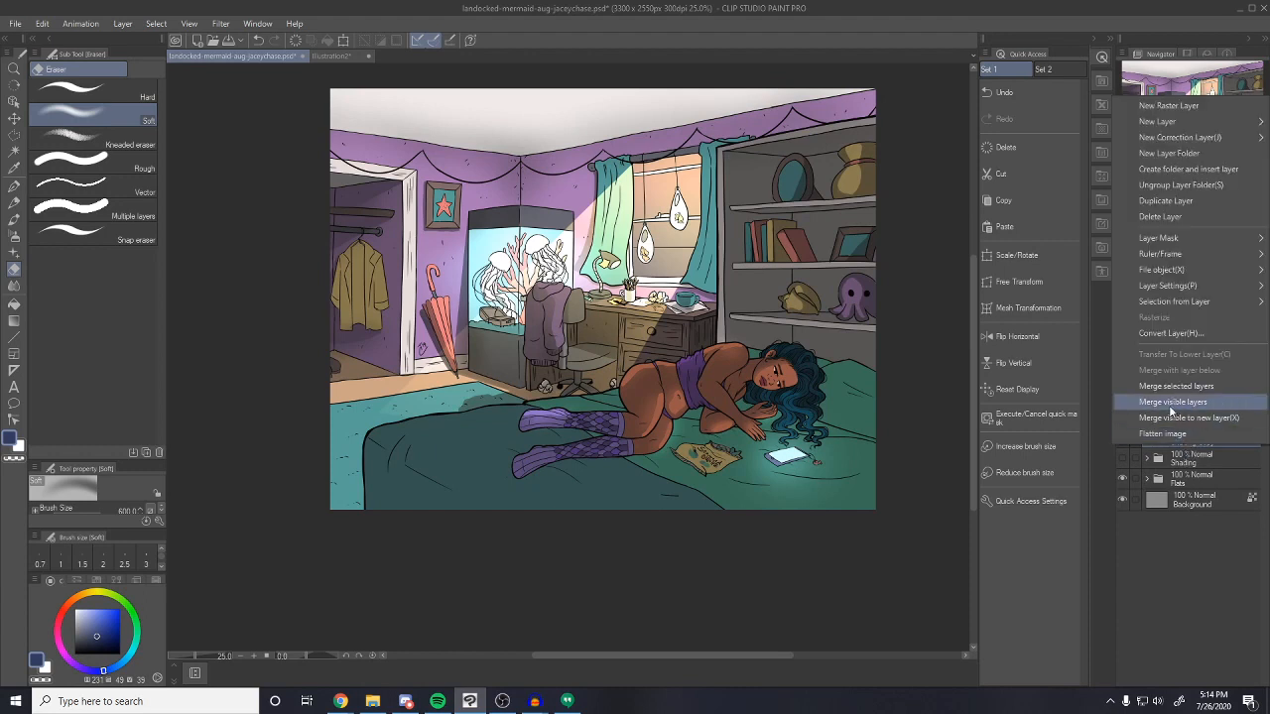
left_click(1169, 405)
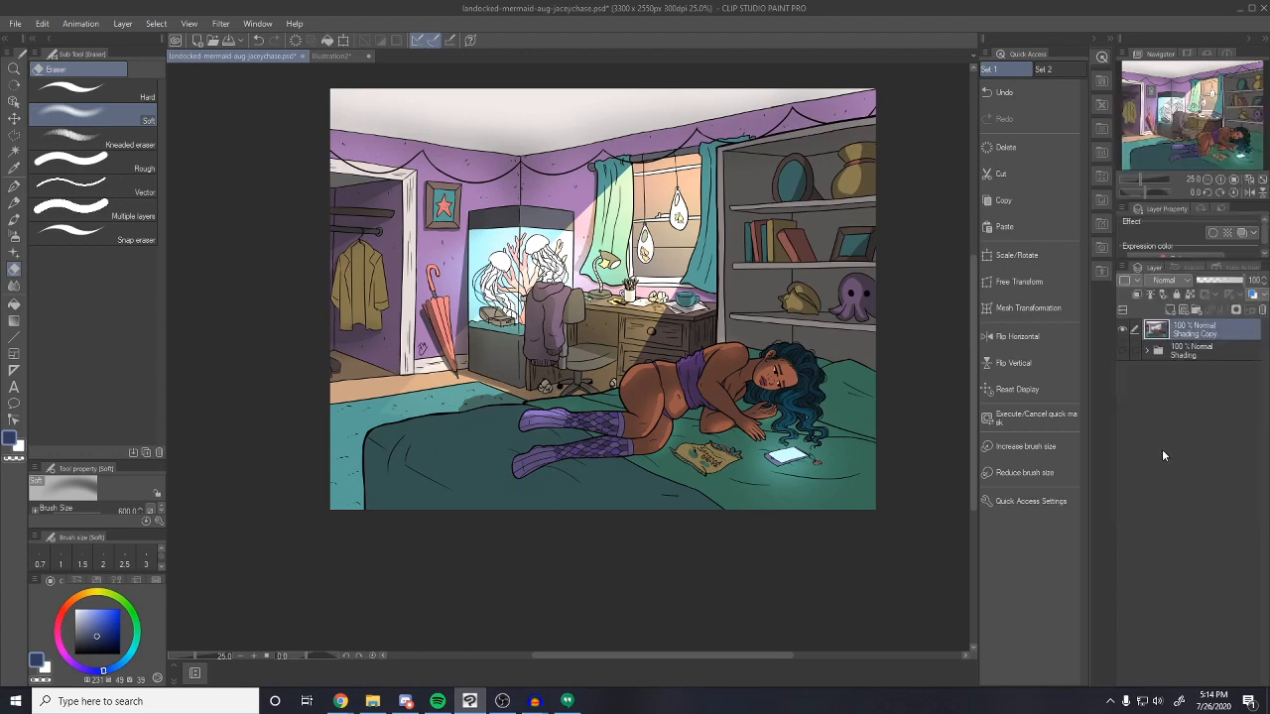
key("ctrl+z")
right_click(1187, 436)
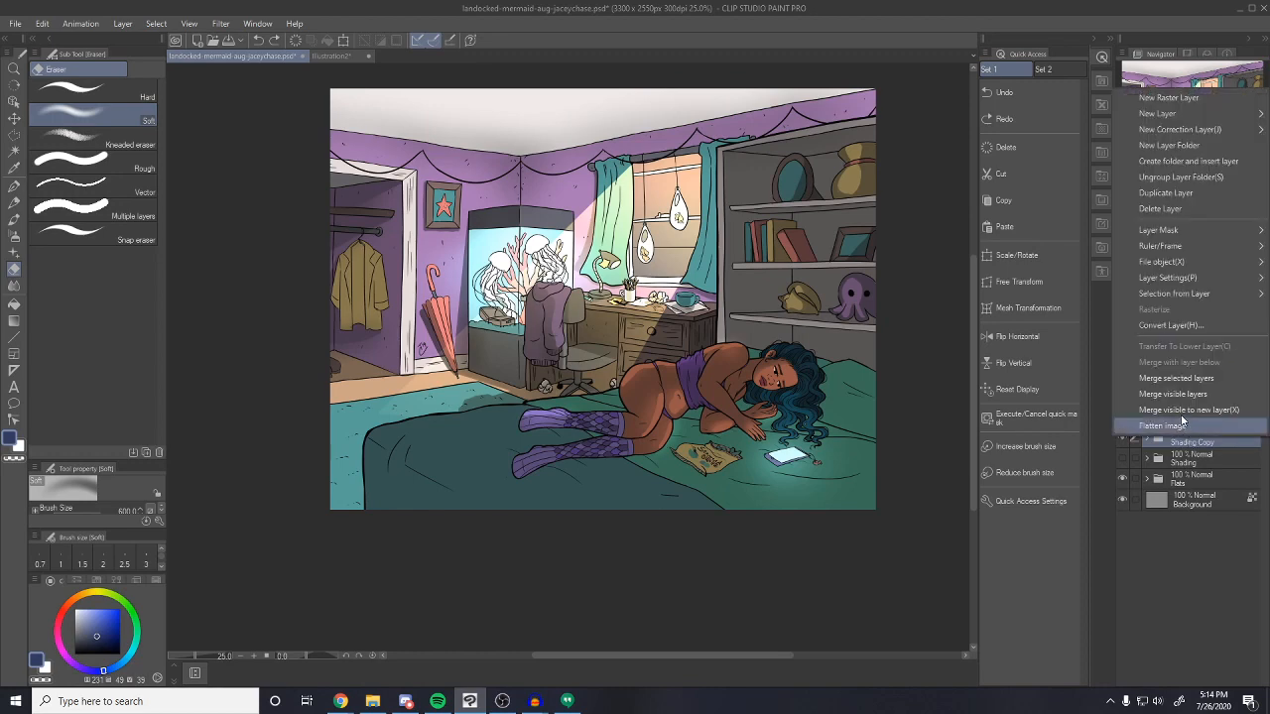
left_click(1176, 379)
left_click(1122, 439)
left_click(1123, 439)
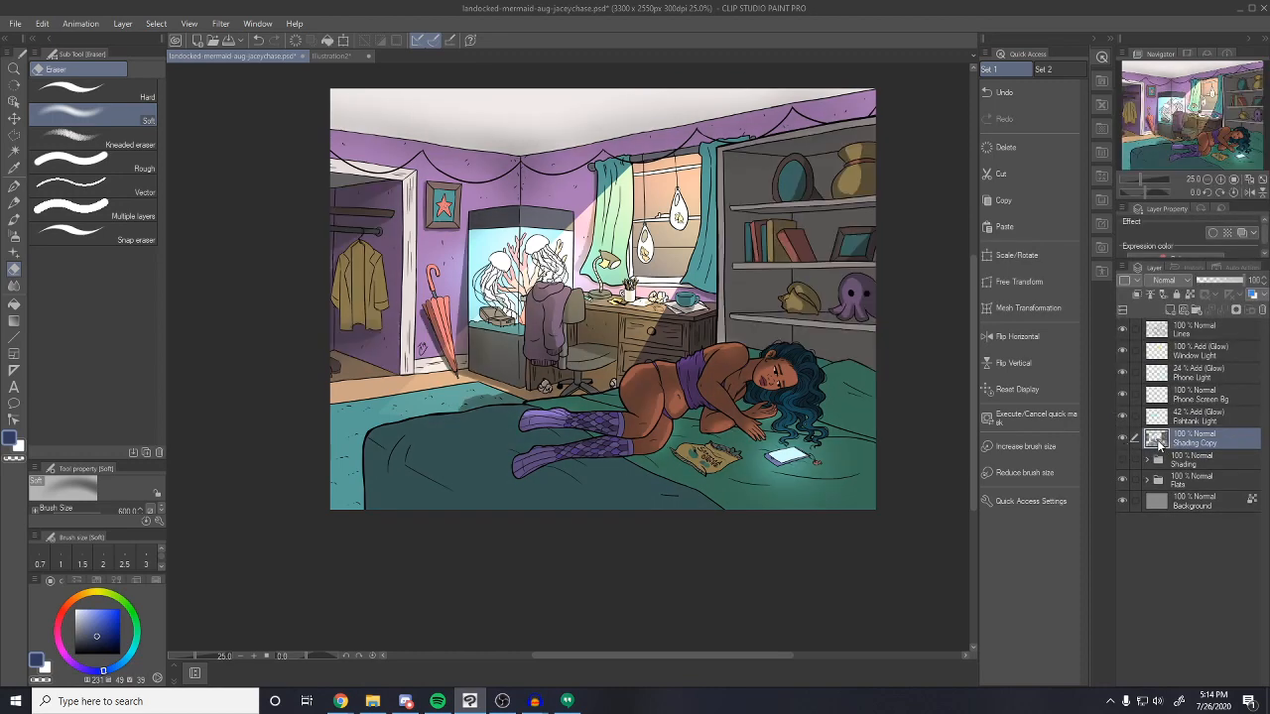
left_click(1156, 439, "ctrl")
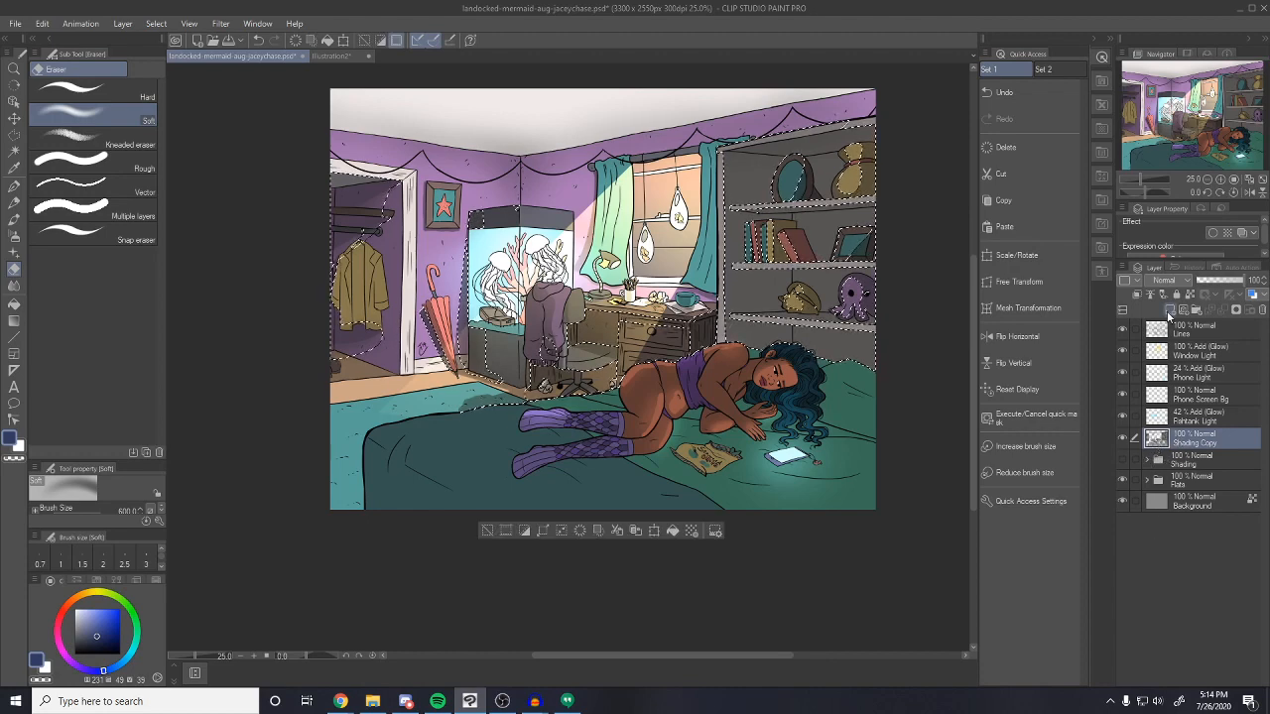
Fill the shaded selection with dark blue on a new layer, hide Shading Copy, and deselect
left_click(1166, 306)
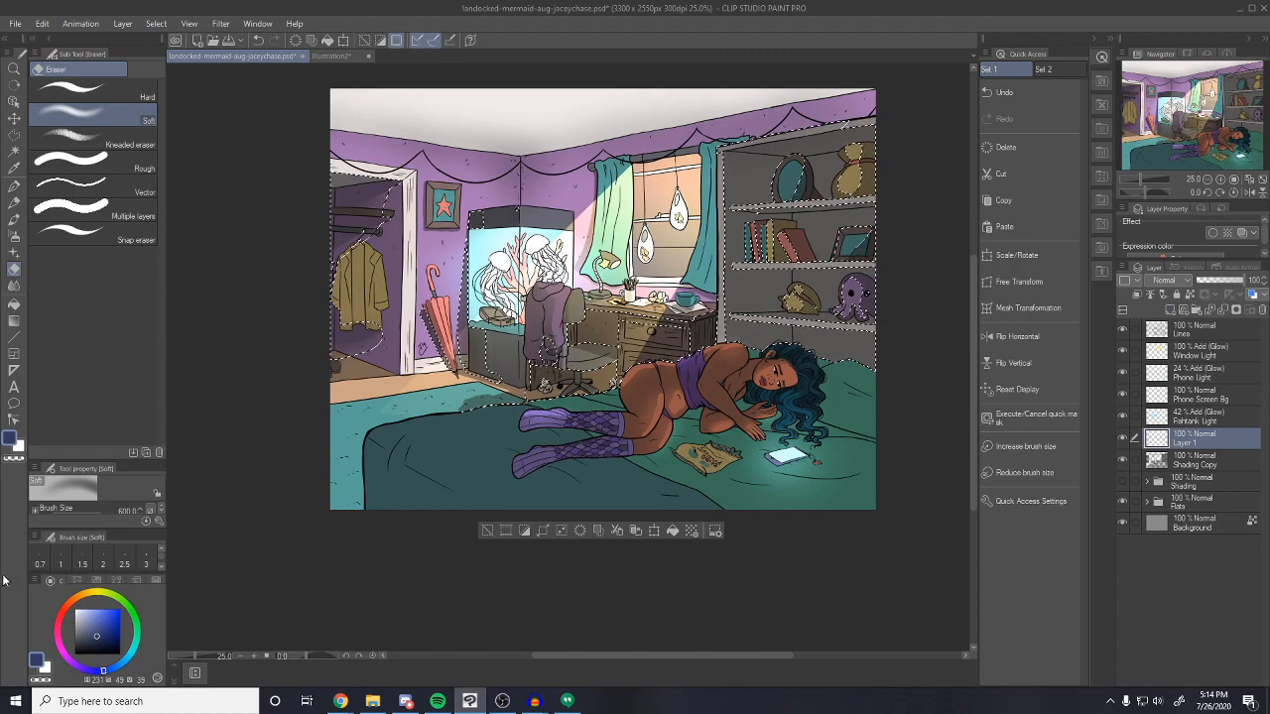
left_click(113, 639)
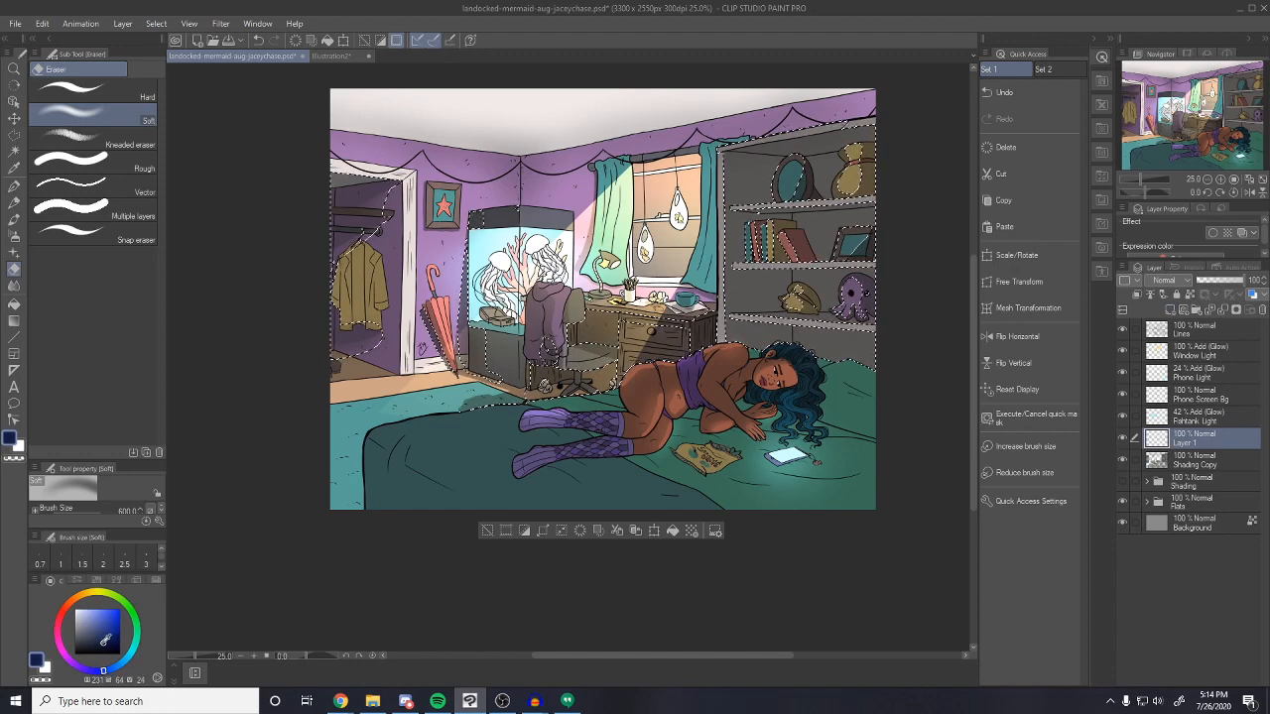
left_click_drag(103, 673, 100, 674)
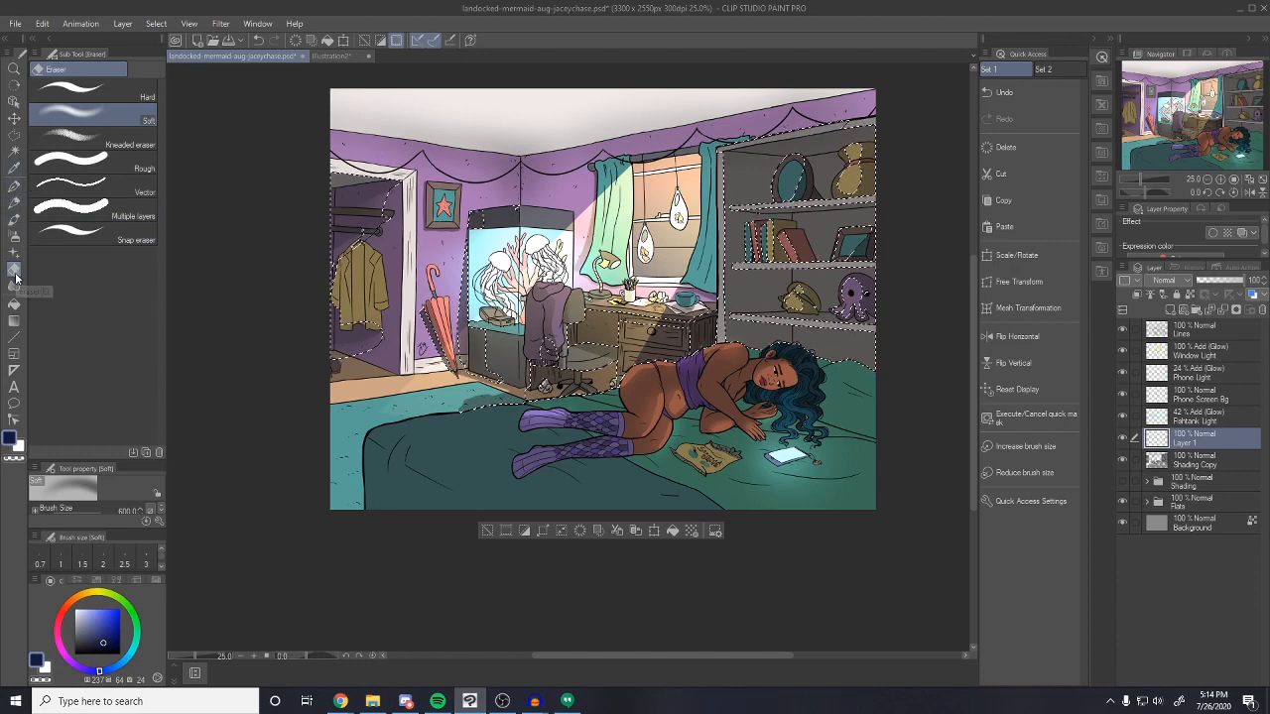
left_click(15, 311)
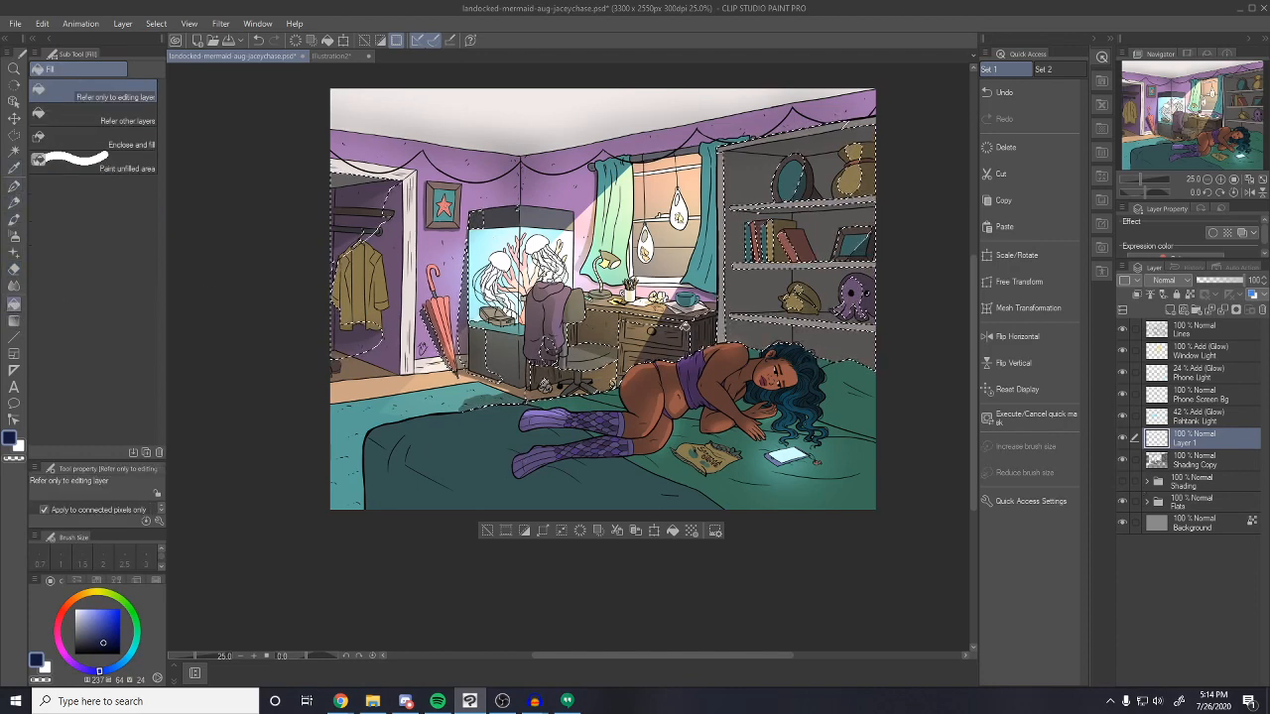
left_click(701, 324)
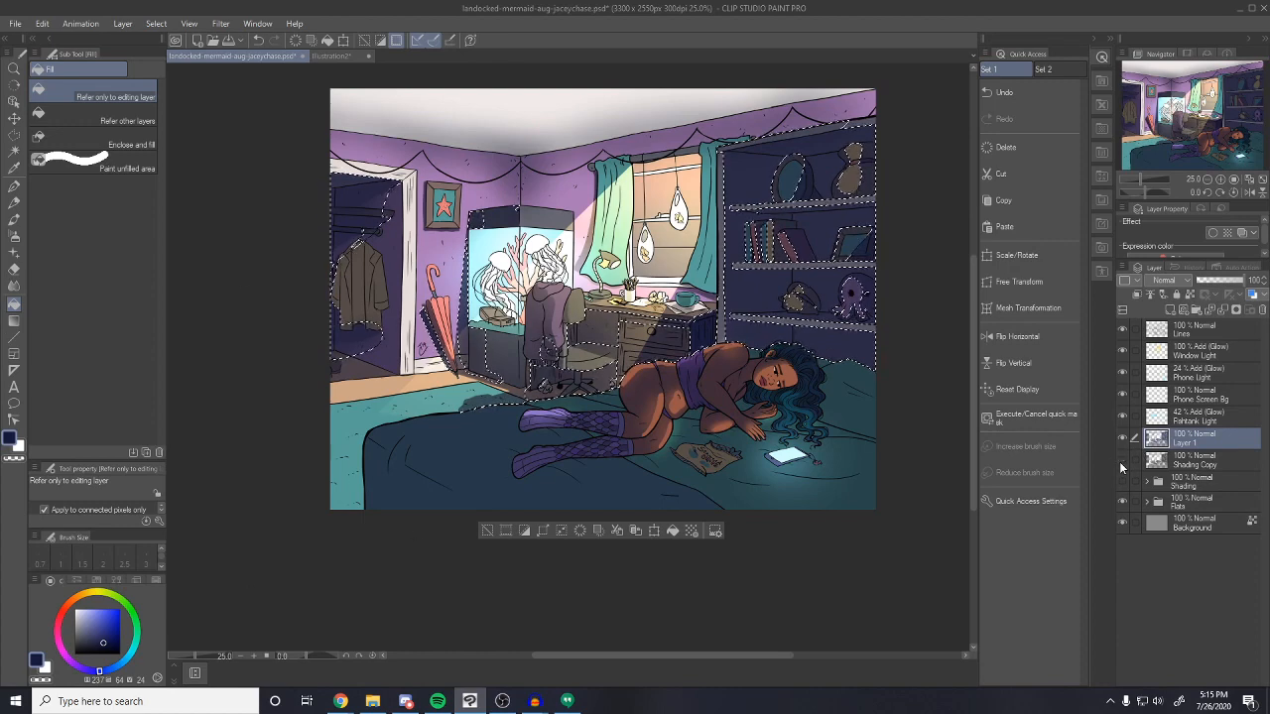
left_click(1122, 462)
key("ctrl+d")
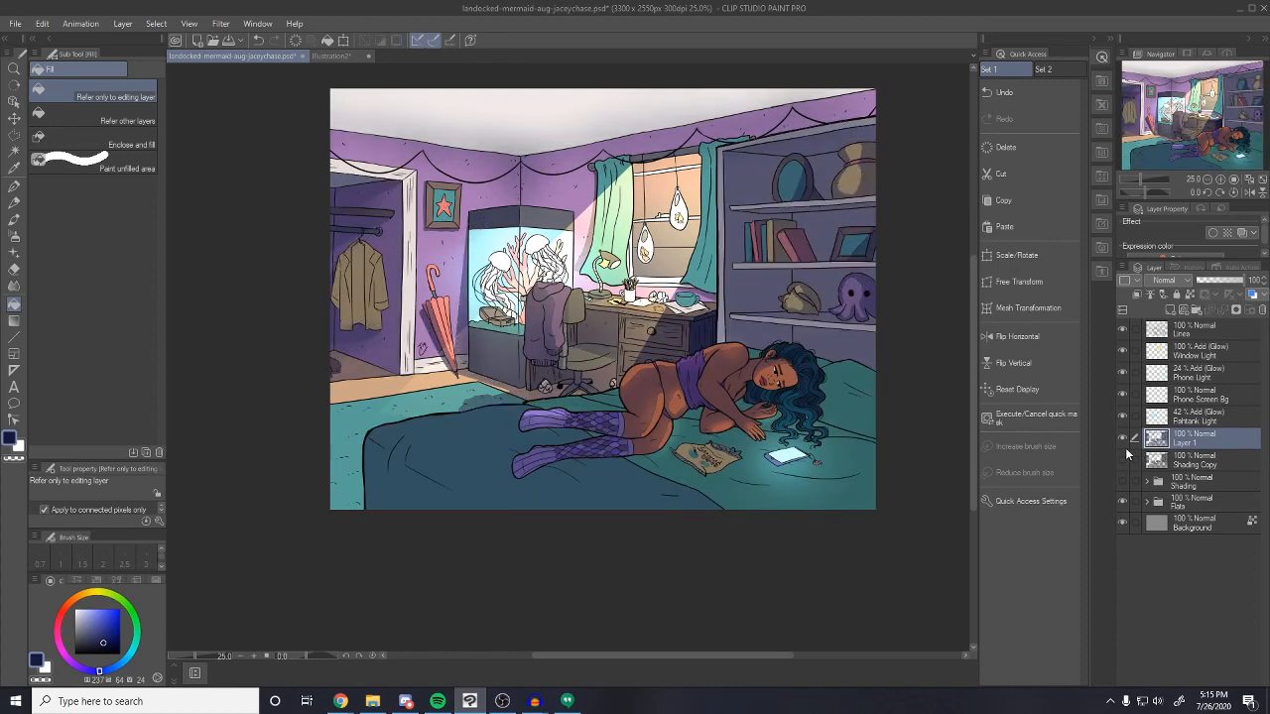
Set Layer 1 to Linear burn at 63% opacity and add another blank layer on top
left_click(1175, 285)
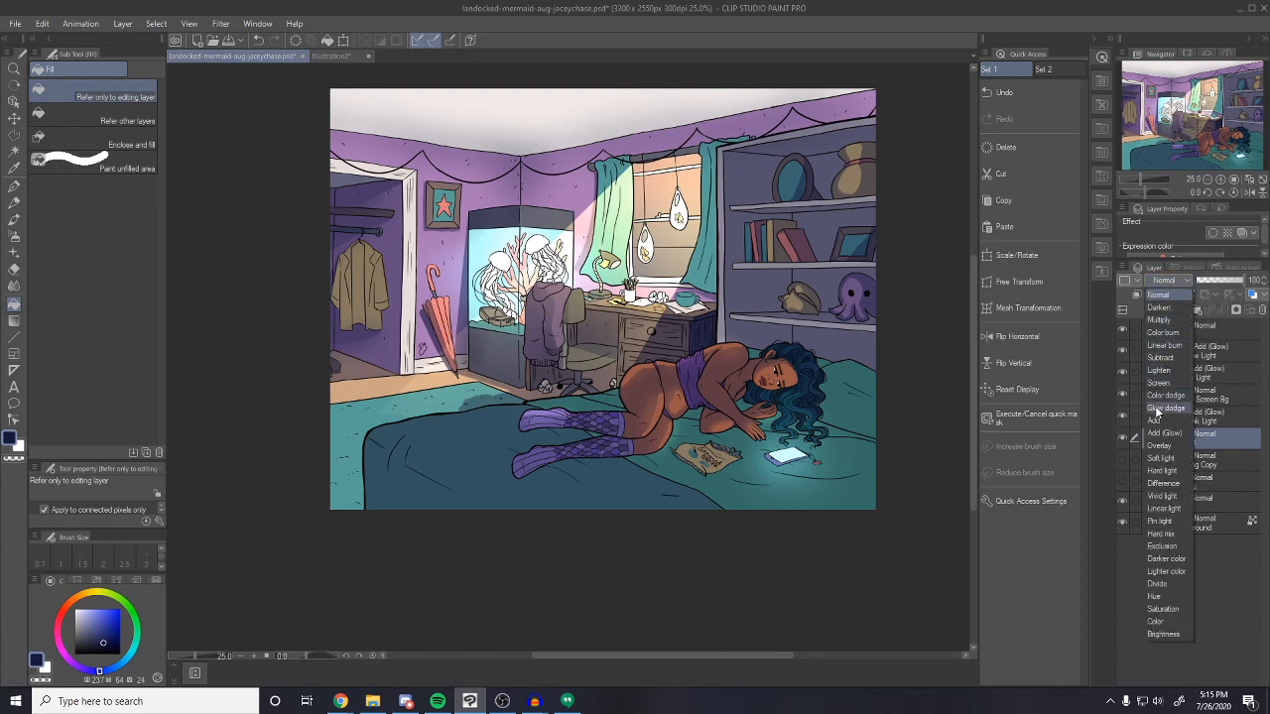
left_click(1165, 344)
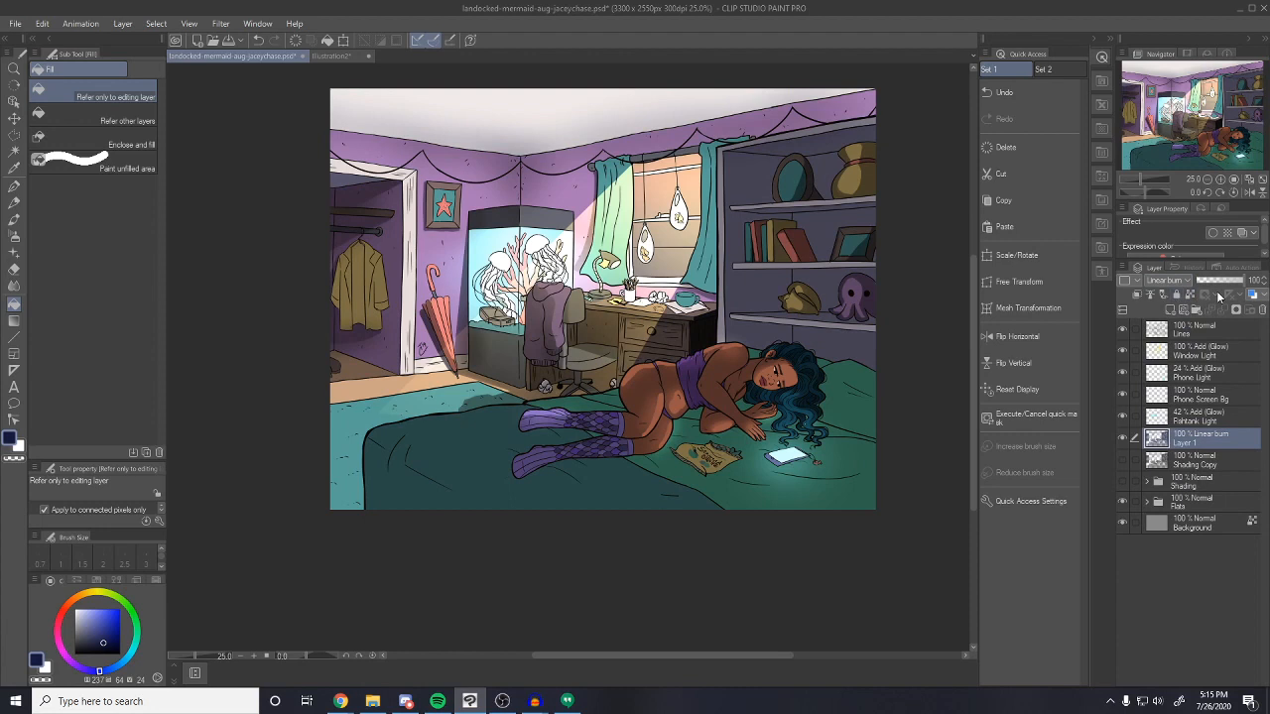
left_click(1222, 284)
left_click_drag(1220, 286, 1227, 286)
left_click(1166, 286)
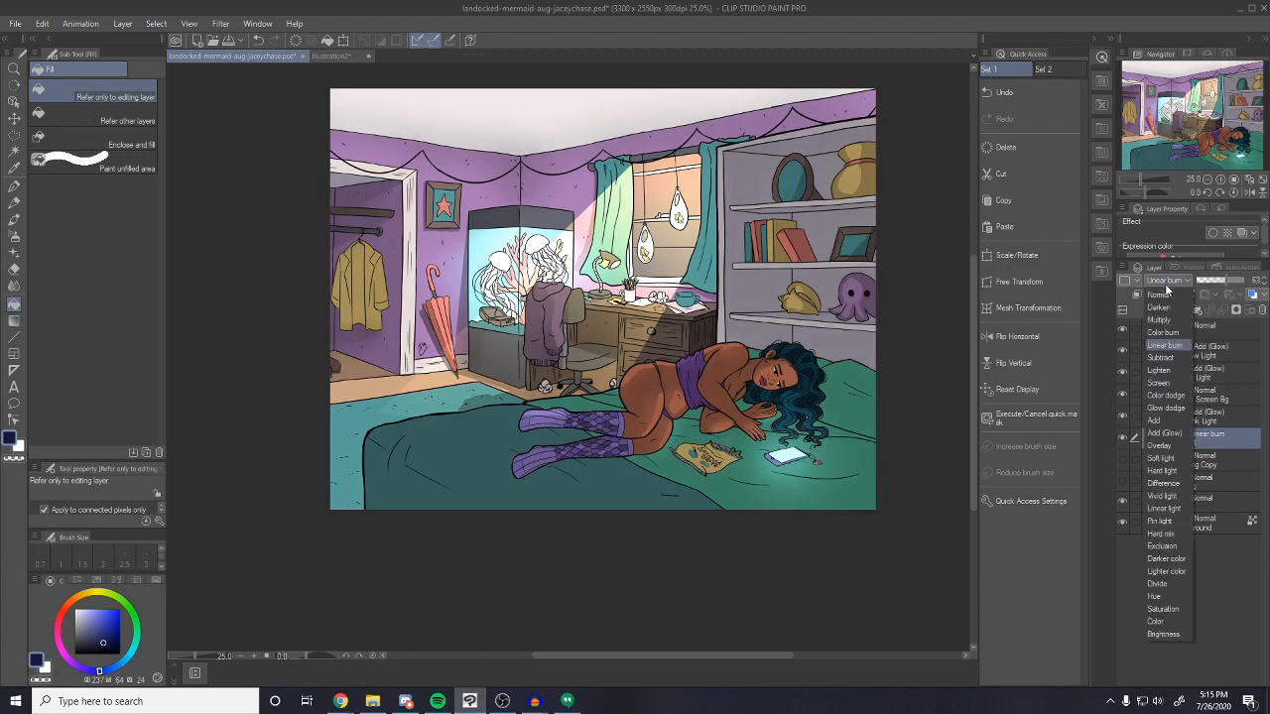
left_click(1168, 287)
left_click(1122, 441)
left_click(1121, 443)
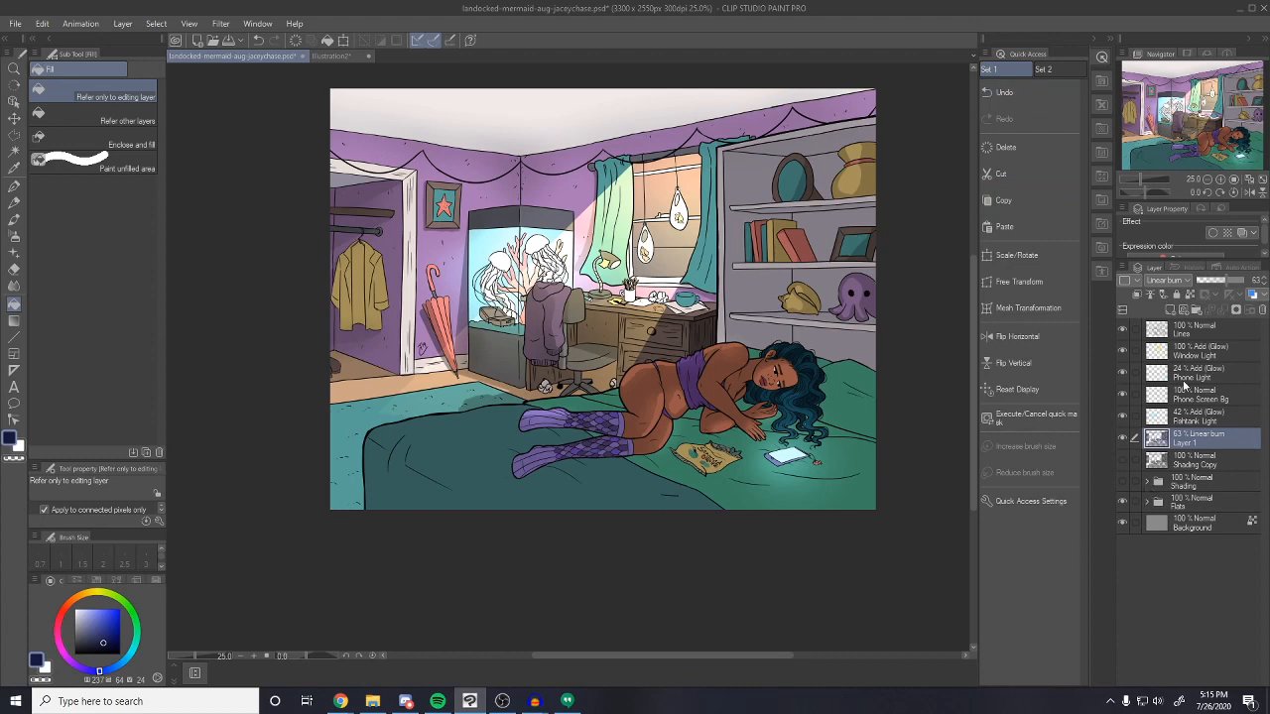
left_click(1169, 309)
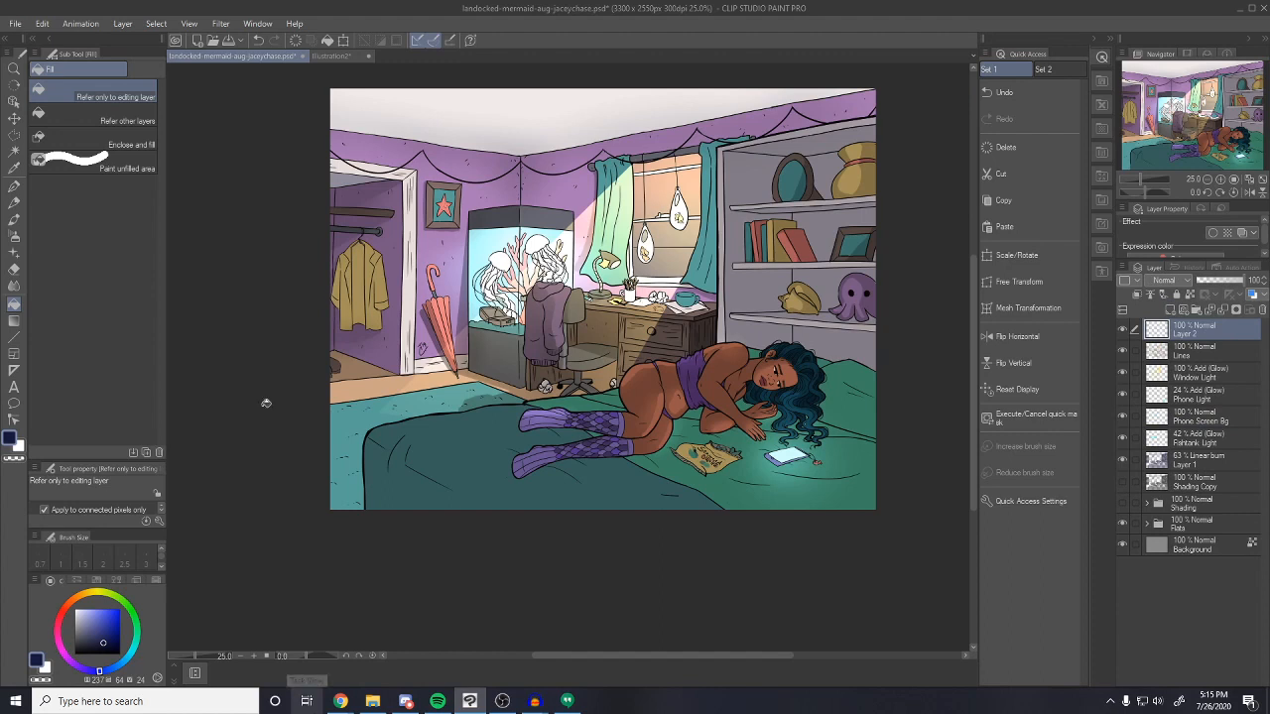
Fill Layer 2 with dark blue sampled from Illustration2 and set it to Linear light at 29%
left_click(341, 57)
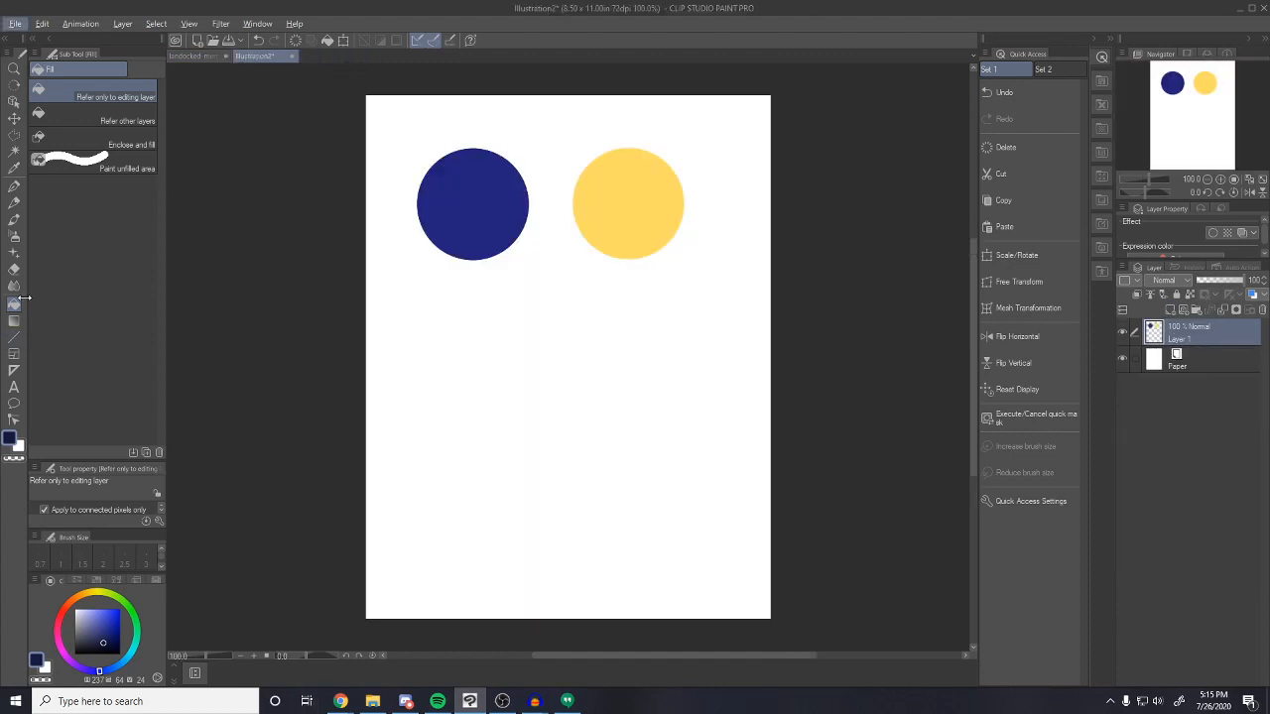
left_click(459, 205, "alt")
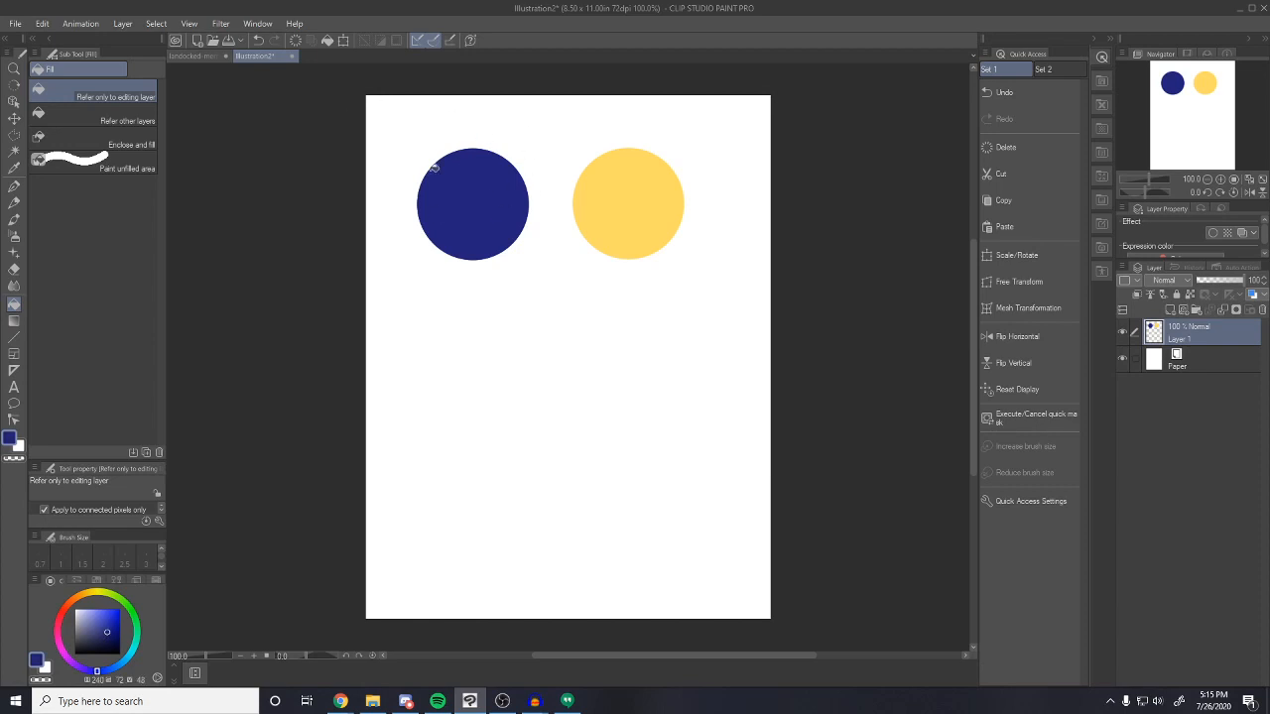
left_click(202, 56)
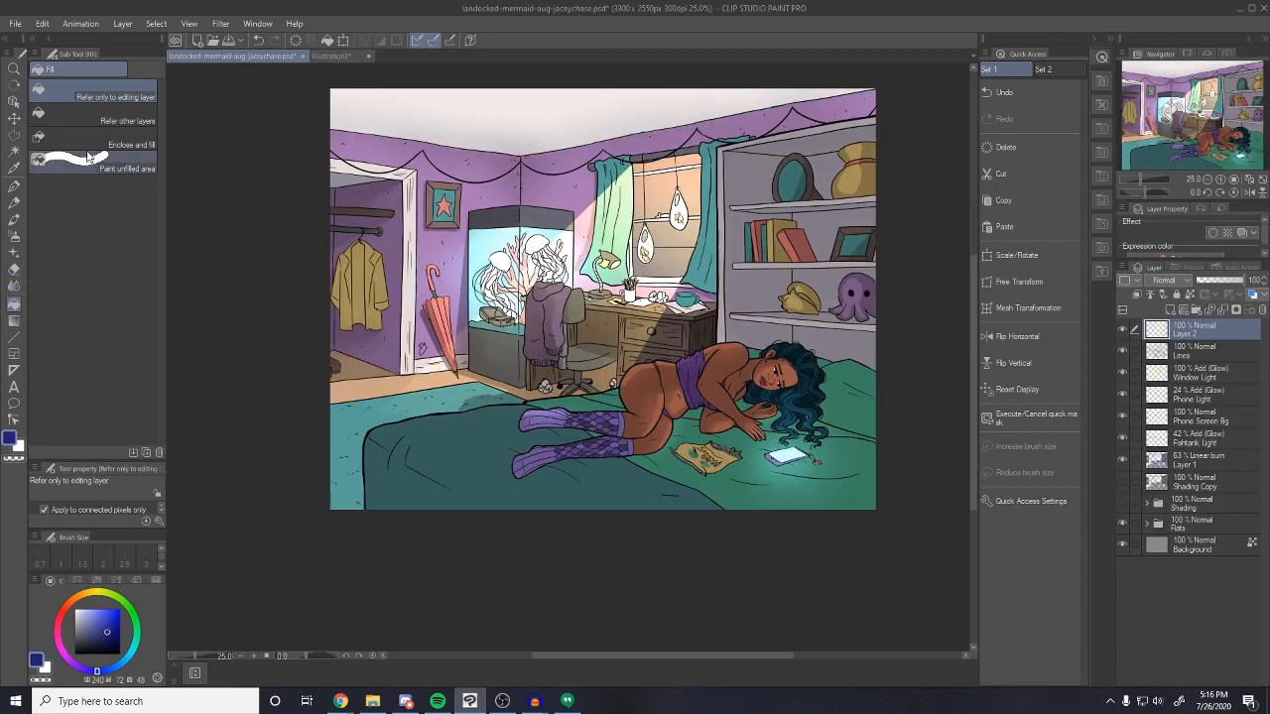
left_click(453, 115)
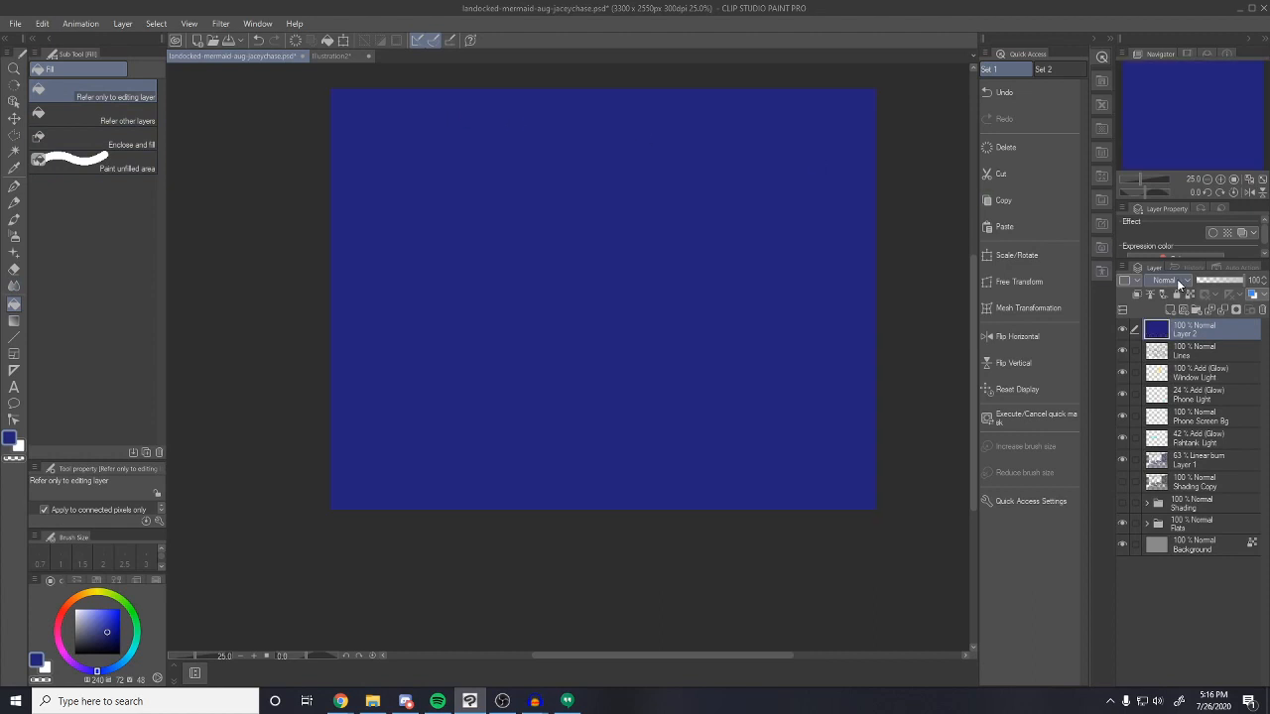
left_click(1176, 283)
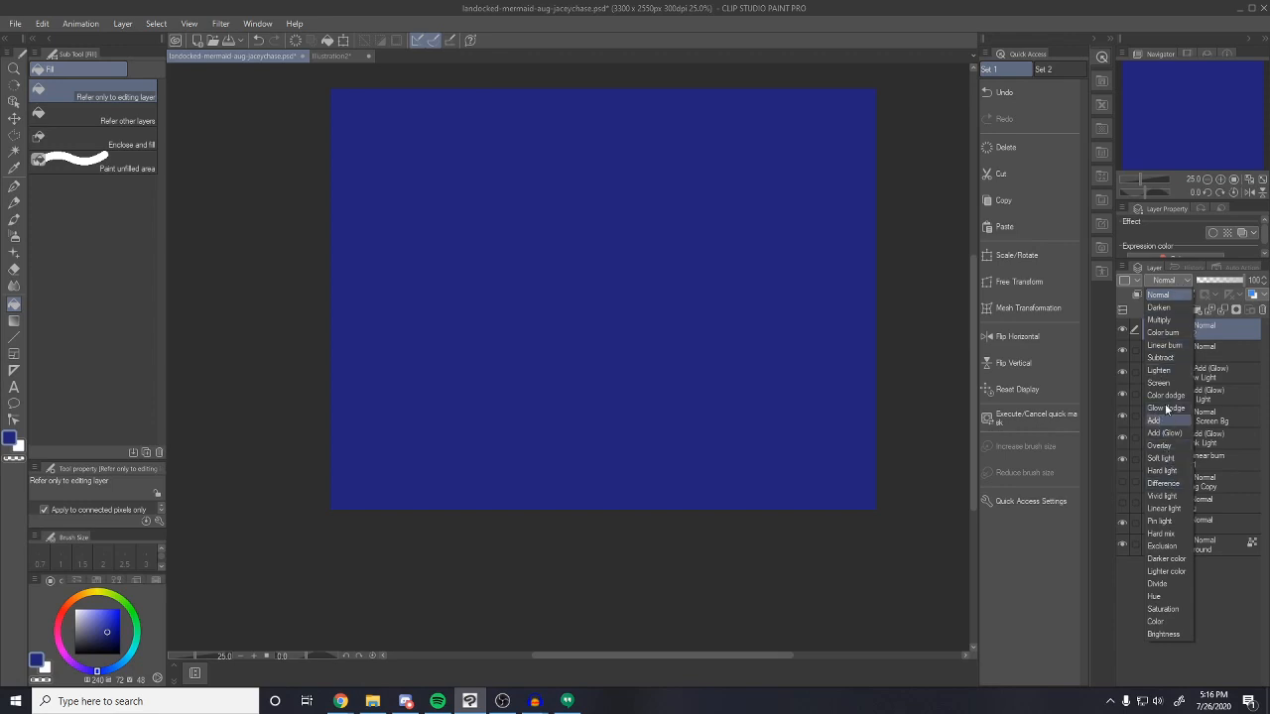
left_click(1164, 508)
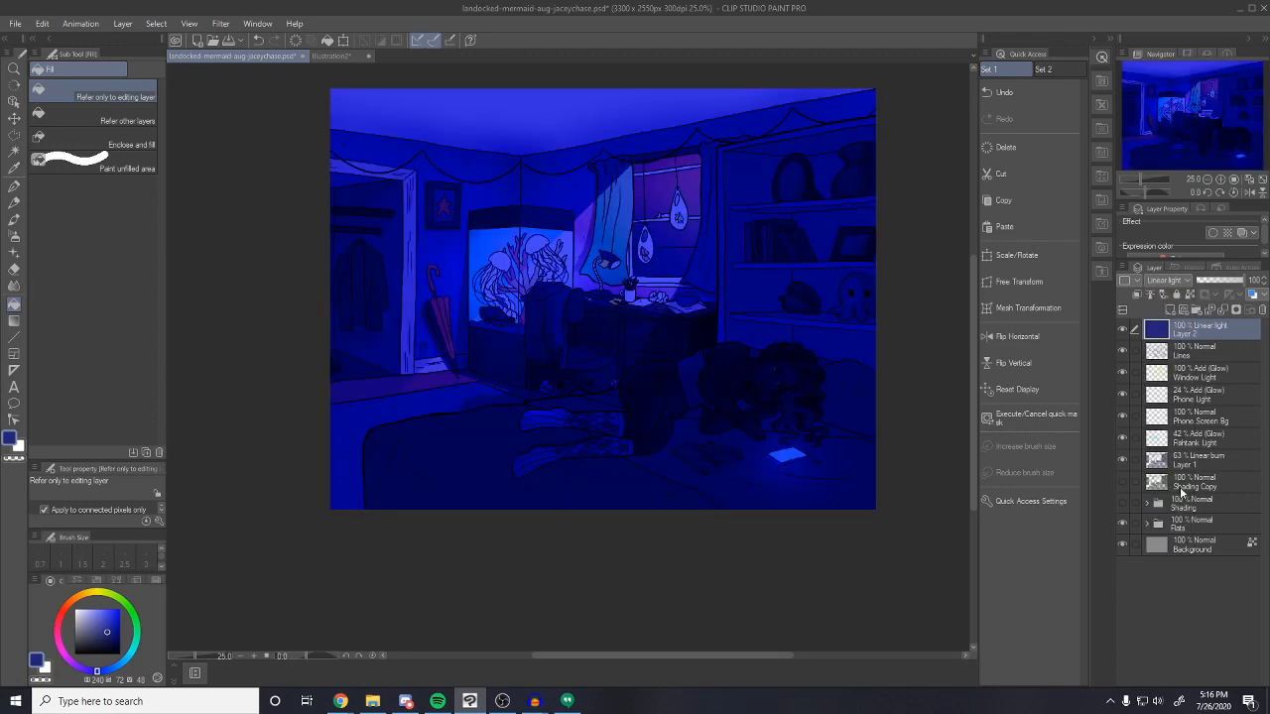
left_click(1210, 282)
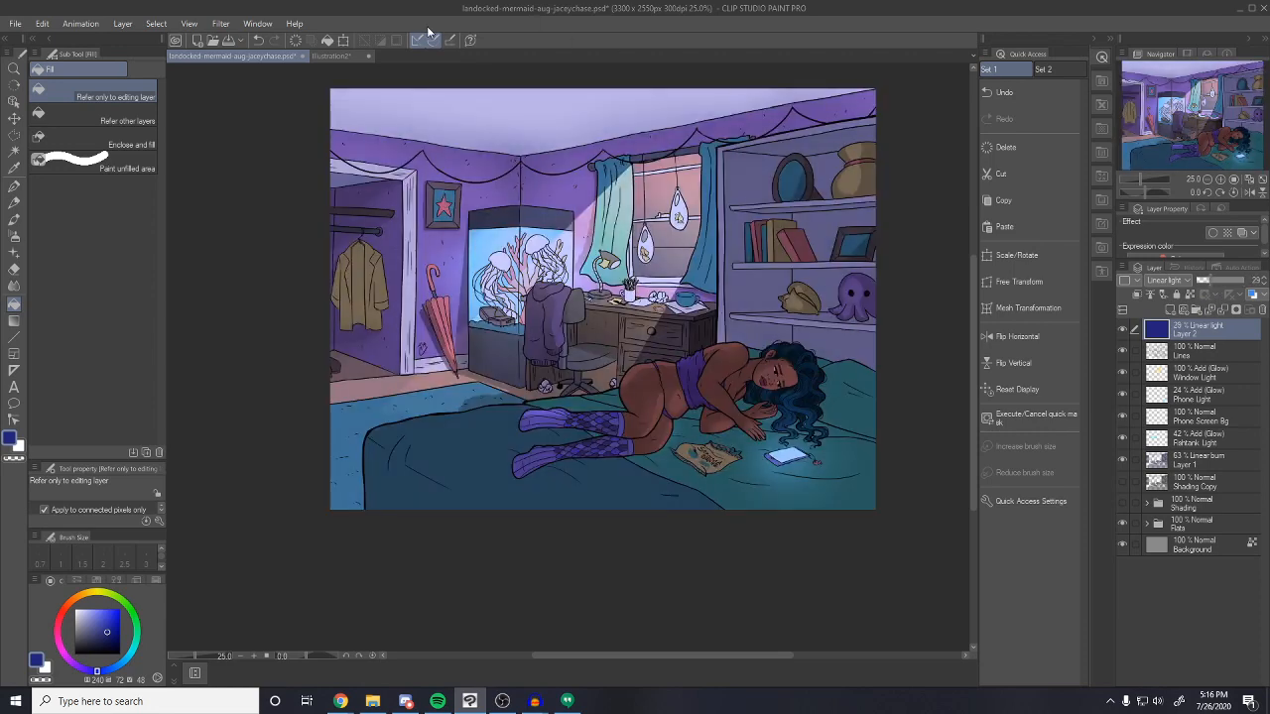
scroll(972, 306, "up", 1)
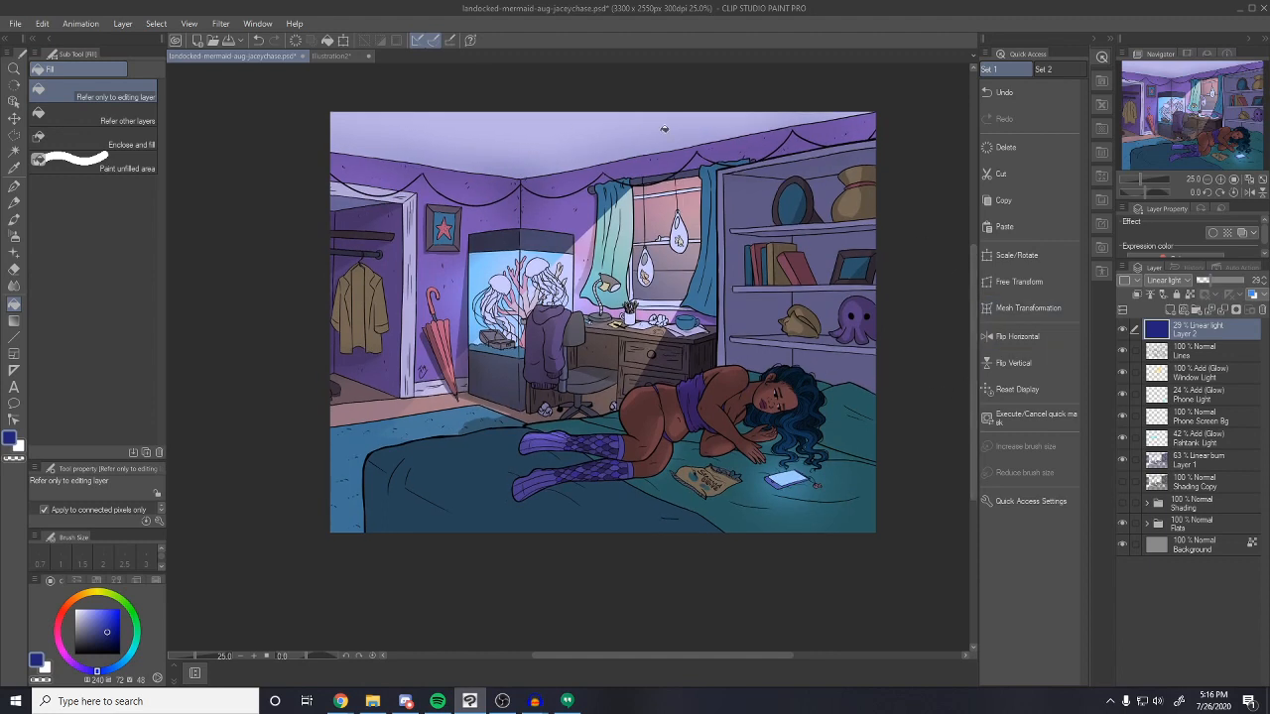
left_click(1122, 331)
left_click(1122, 331)
Duplicate the blue tint layer, set the copy to Color blending, and hide both tint layers
right_click(1195, 330)
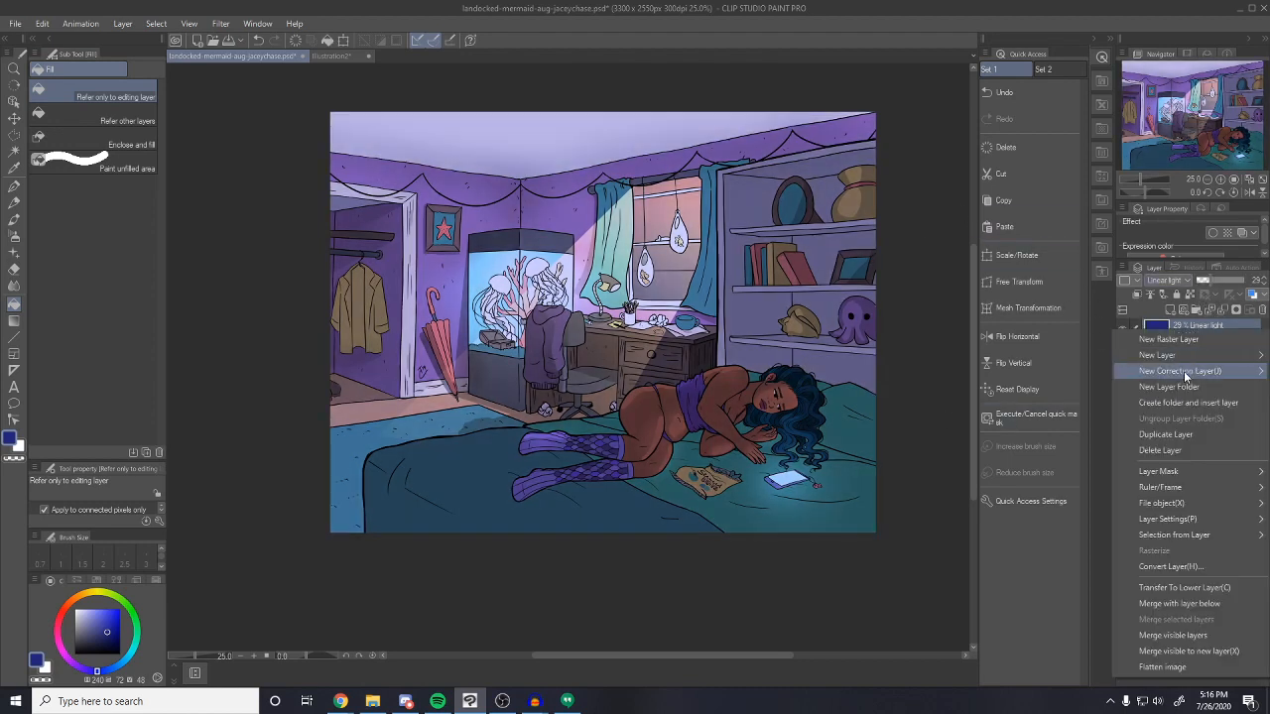
left_click(1178, 443)
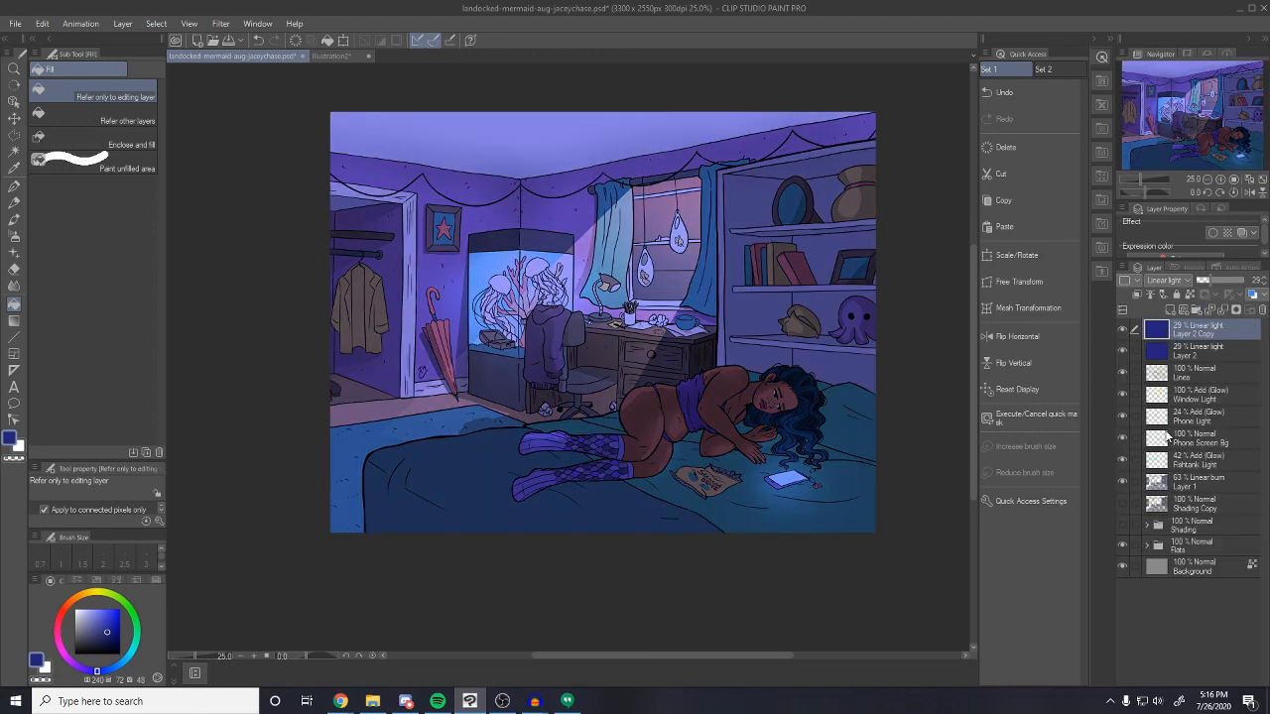
left_click(1172, 282)
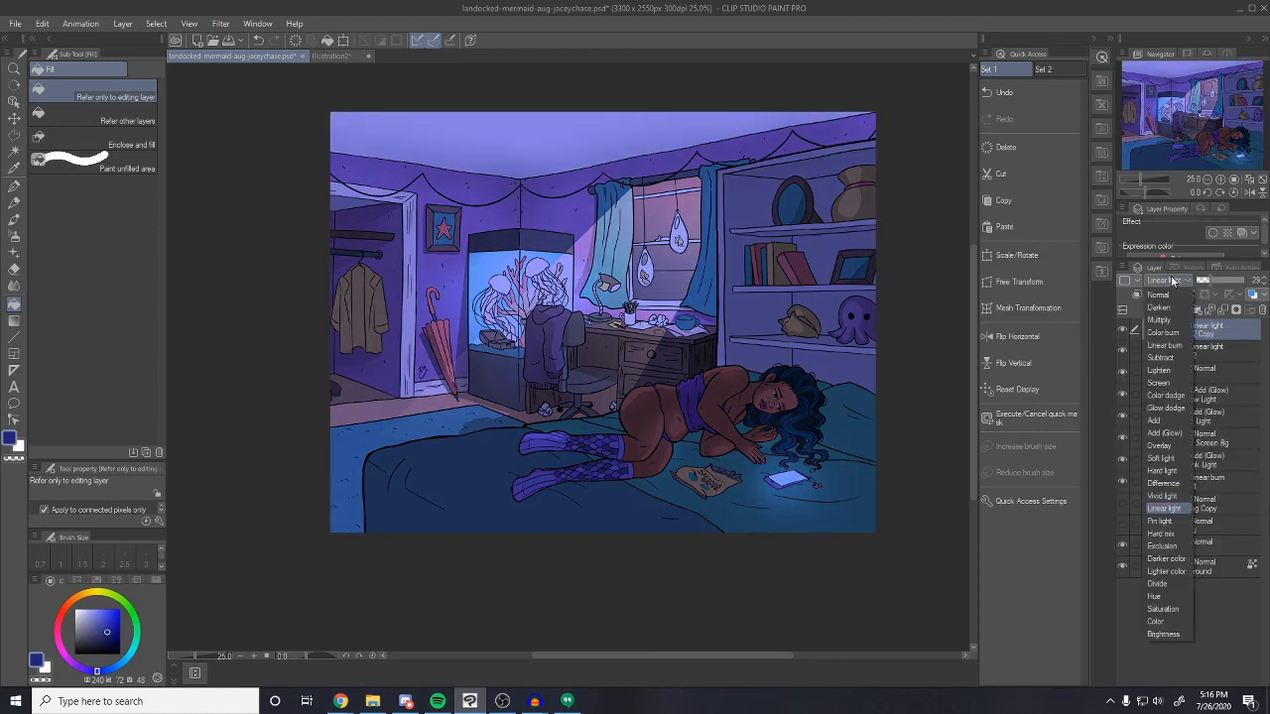
left_click(1155, 621)
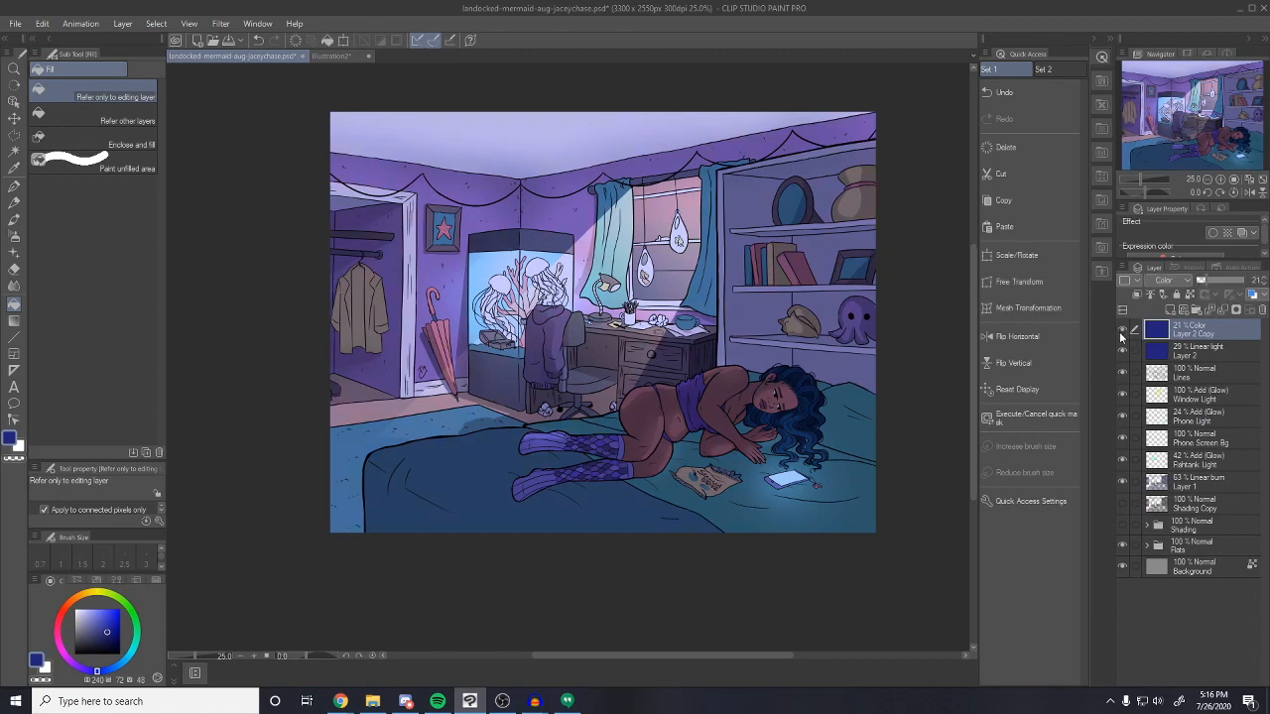
left_click_drag(1119, 331, 1124, 353)
Select the Window area inside Flats and airbrush it darker blue on a new Layer 3
left_click(1147, 546)
left_click(1173, 643)
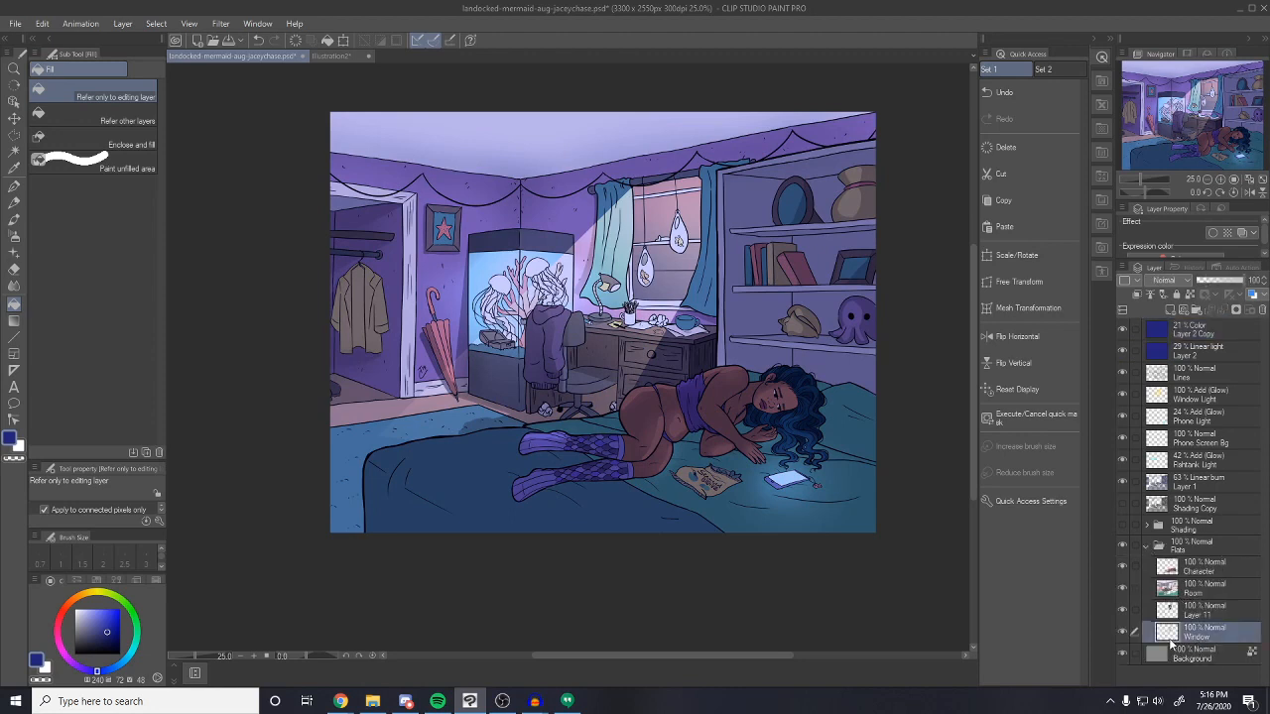
left_click(1173, 638, "ctrl")
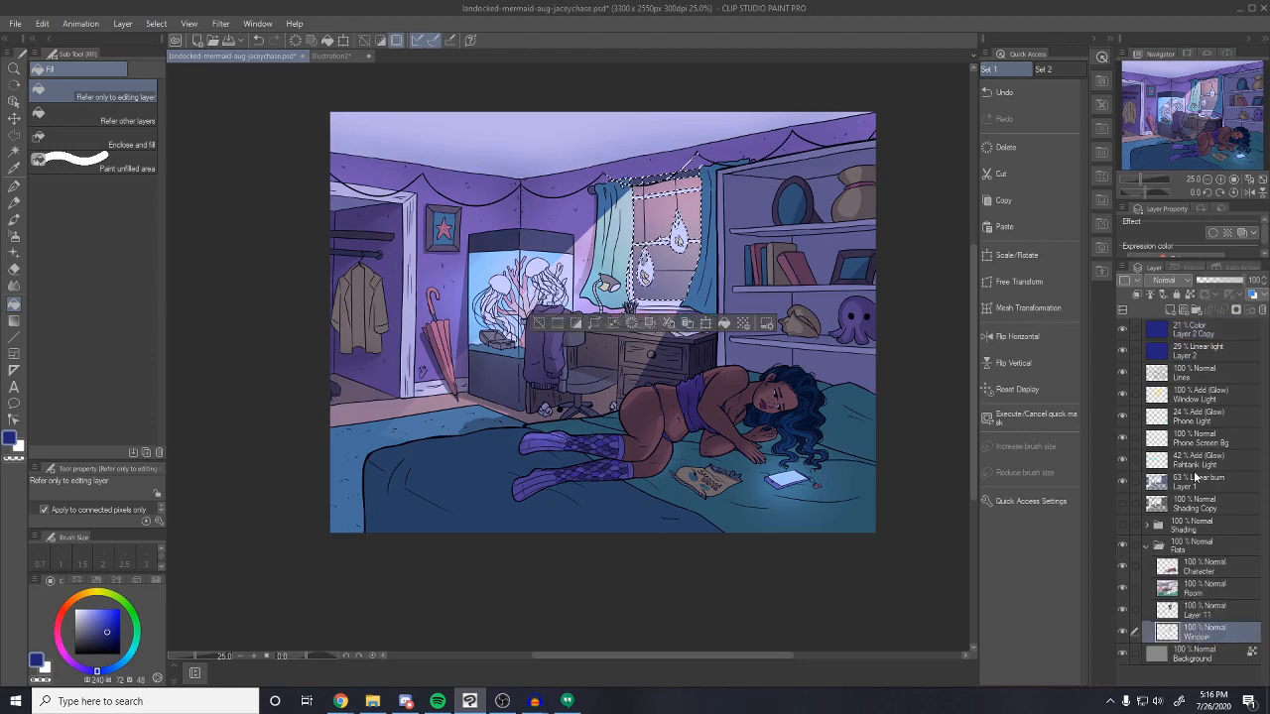
left_click(1170, 312)
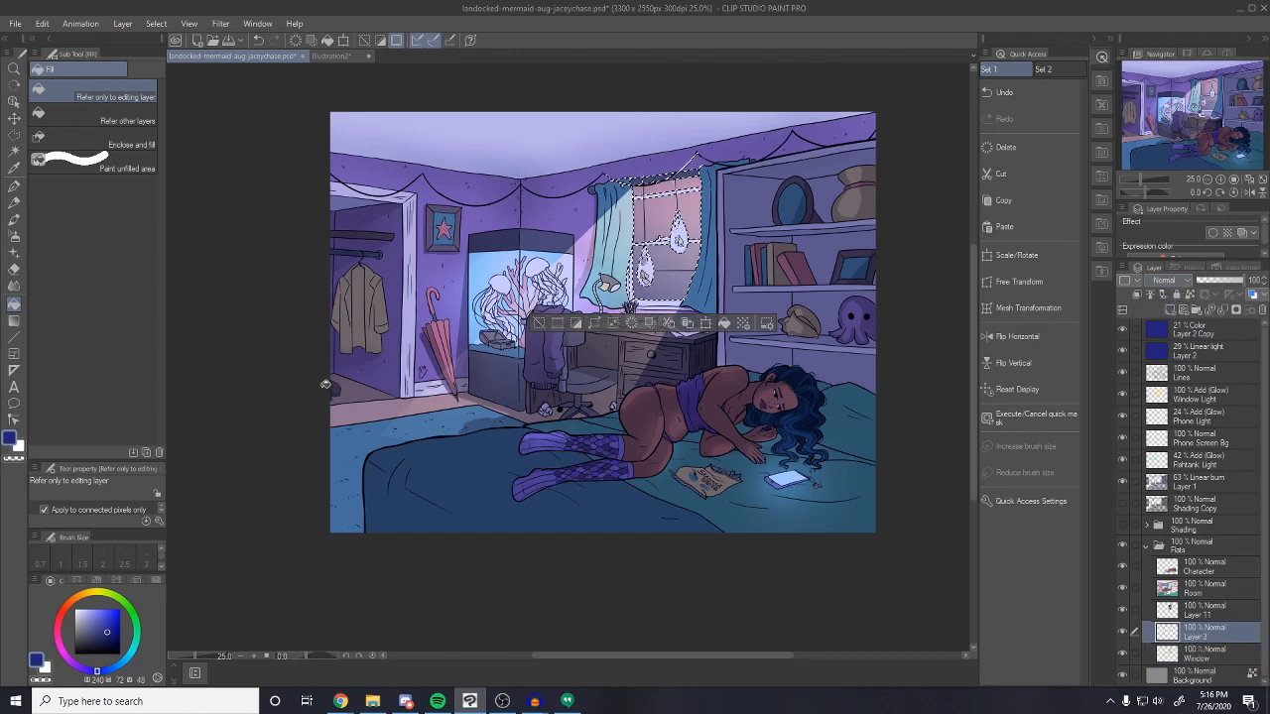
left_click(101, 640)
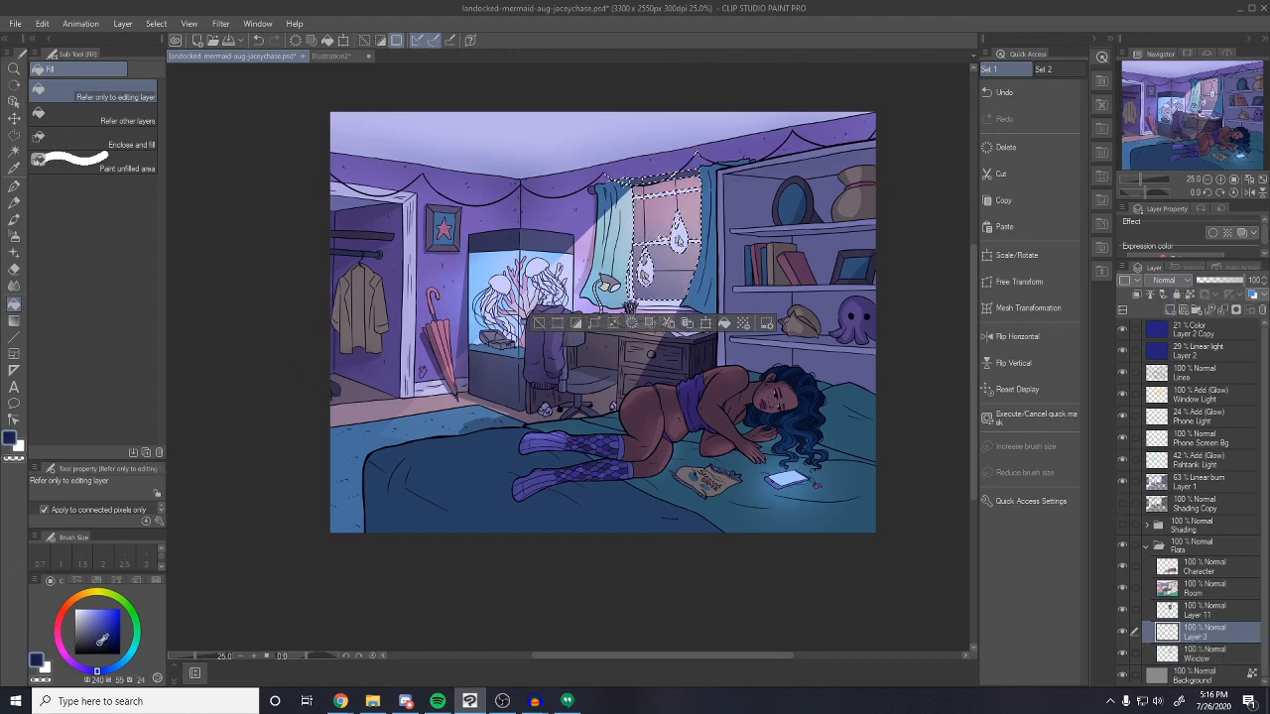
left_click(16, 239)
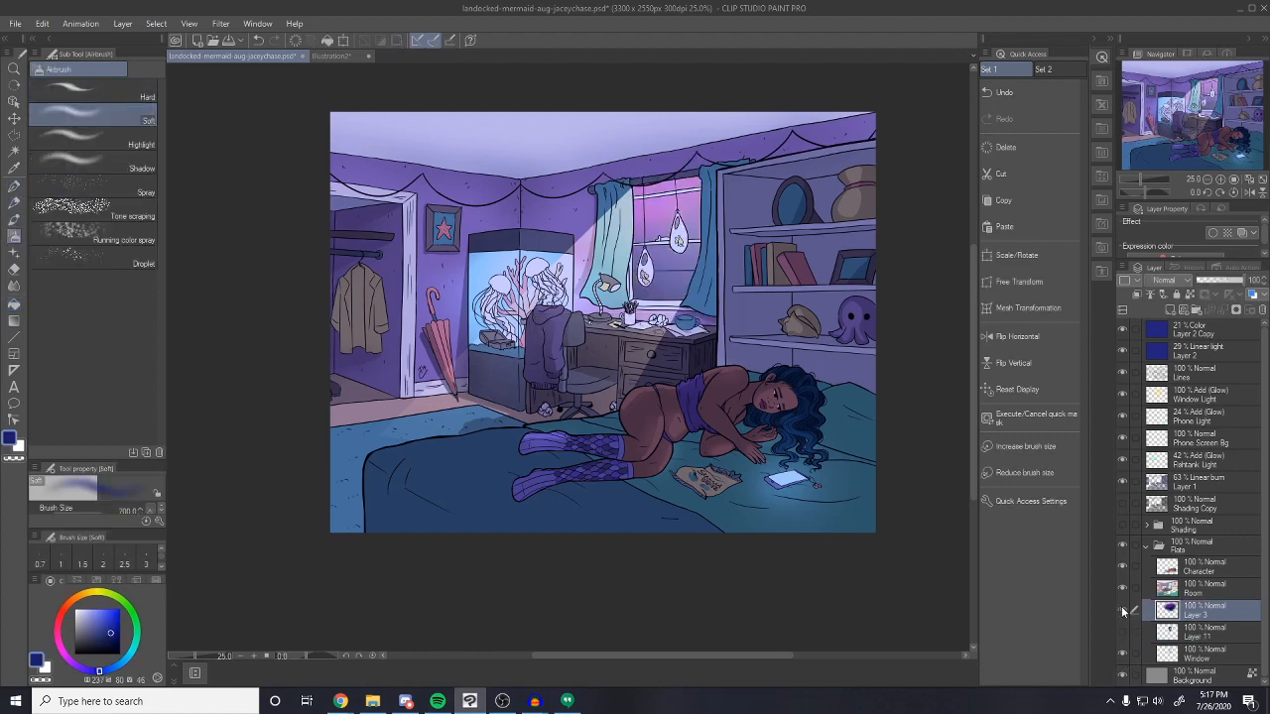
left_click(1122, 610)
Collapse Flats and add a new blank layer above the 63% Linear burn Layer 1
left_click(1146, 547)
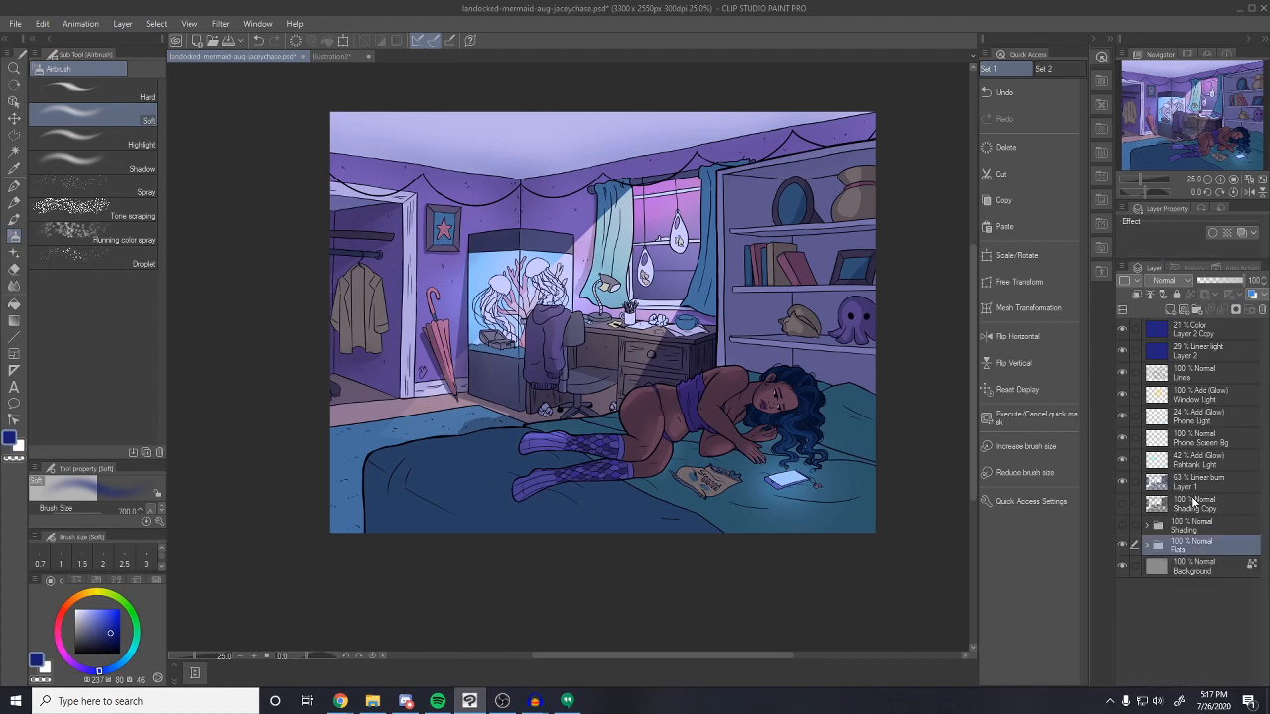
left_click(1190, 484)
left_click(1170, 311)
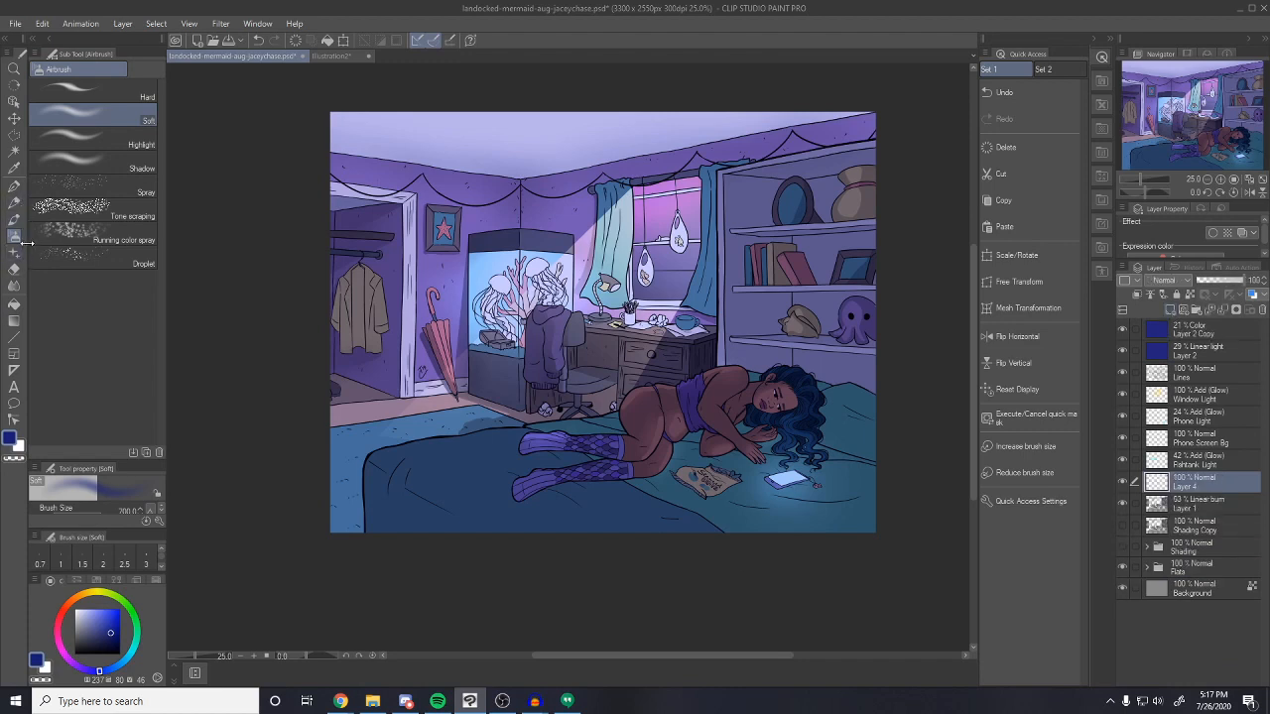
Zoom in on the girl's face with a watercolor brush, pick light cyan-blue, and add another layer
left_click(14, 304)
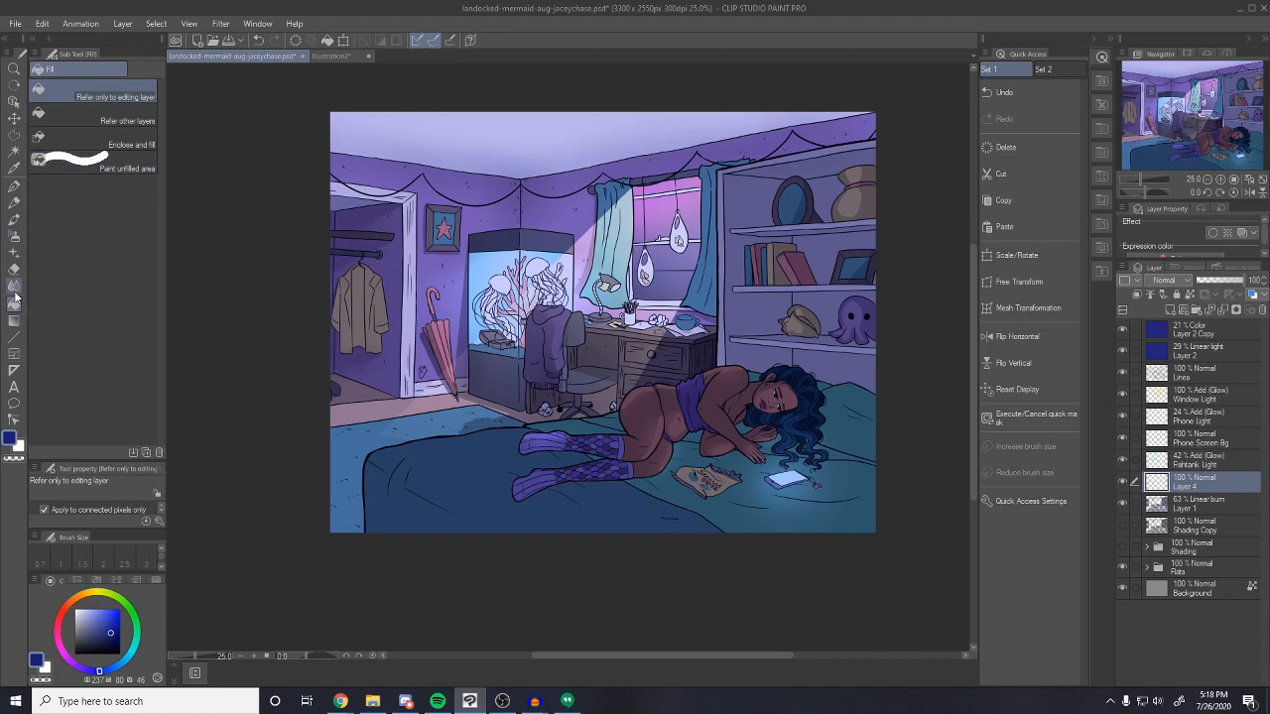
left_click(14, 220)
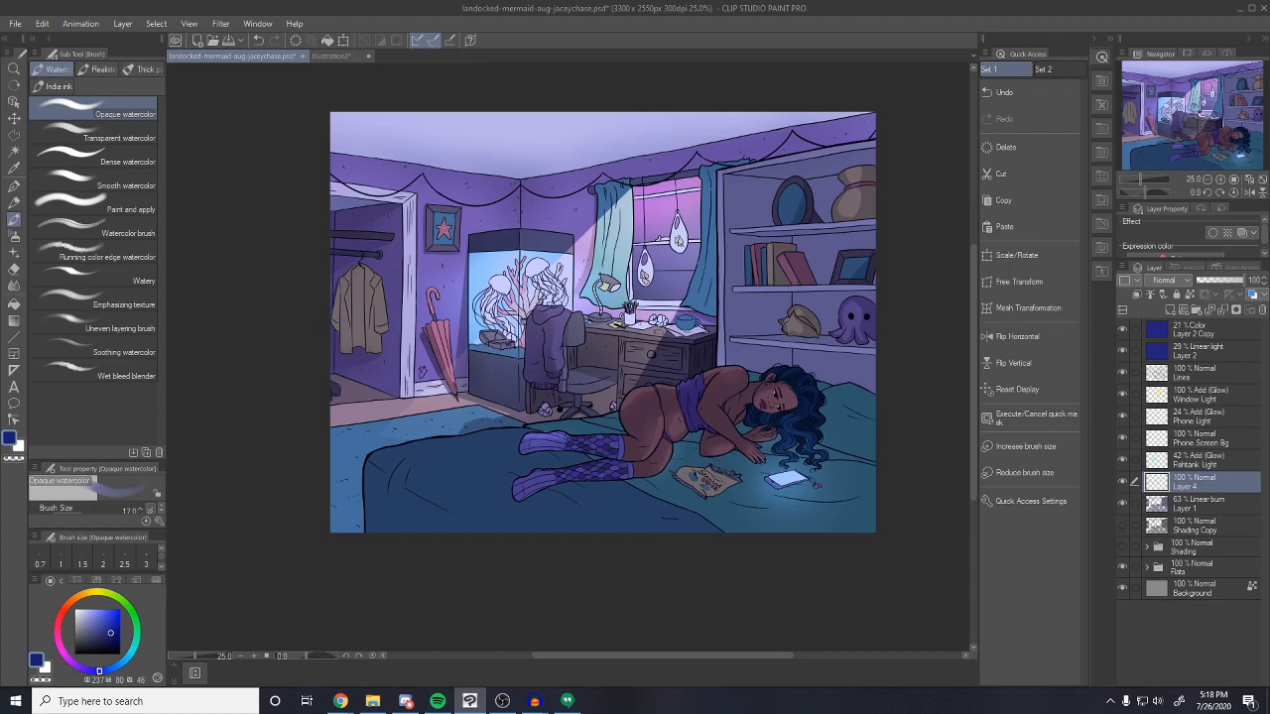
scroll(873, 415, "up", 3)
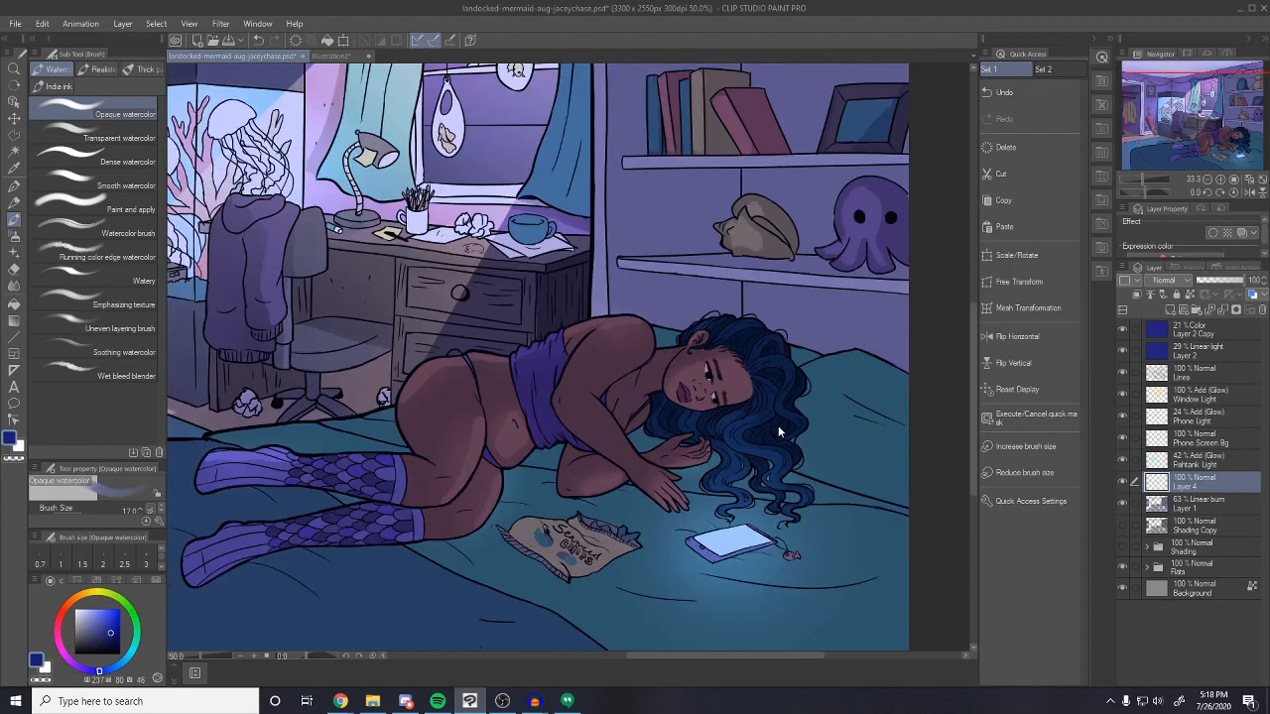
left_click_drag(587, 469, 597, 440)
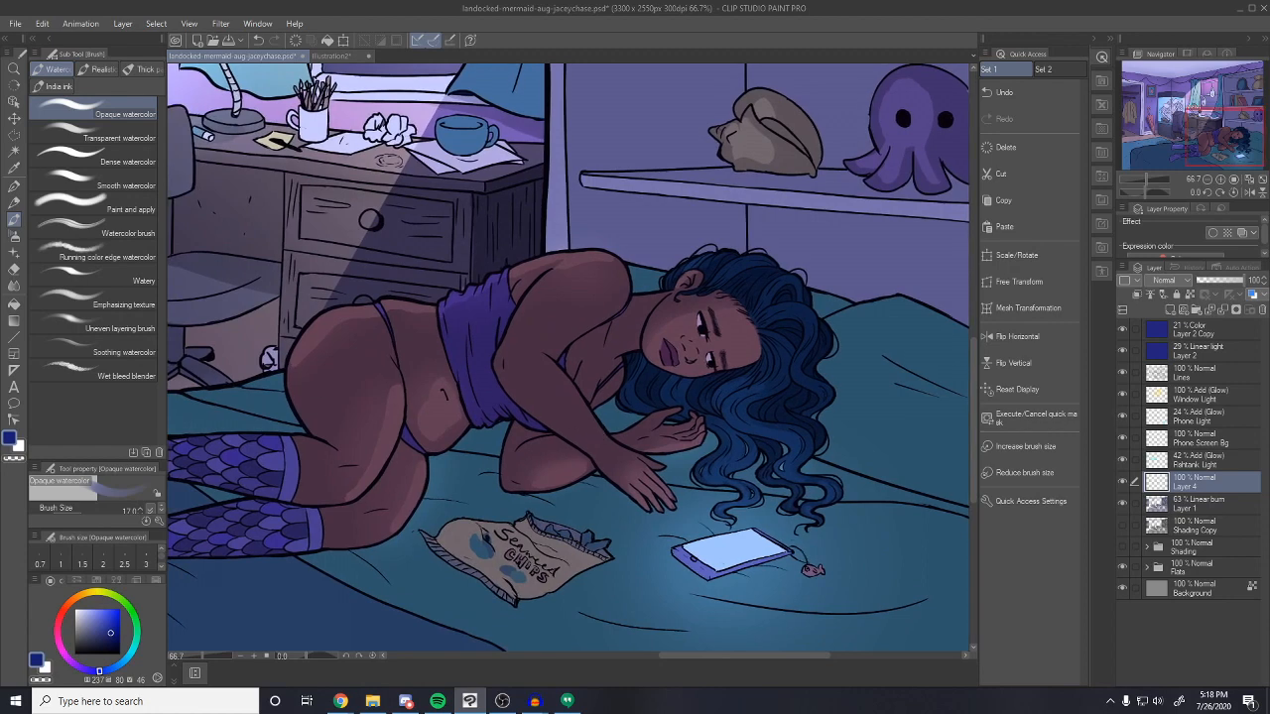
left_click_drag(105, 625, 98, 609)
left_click(129, 665)
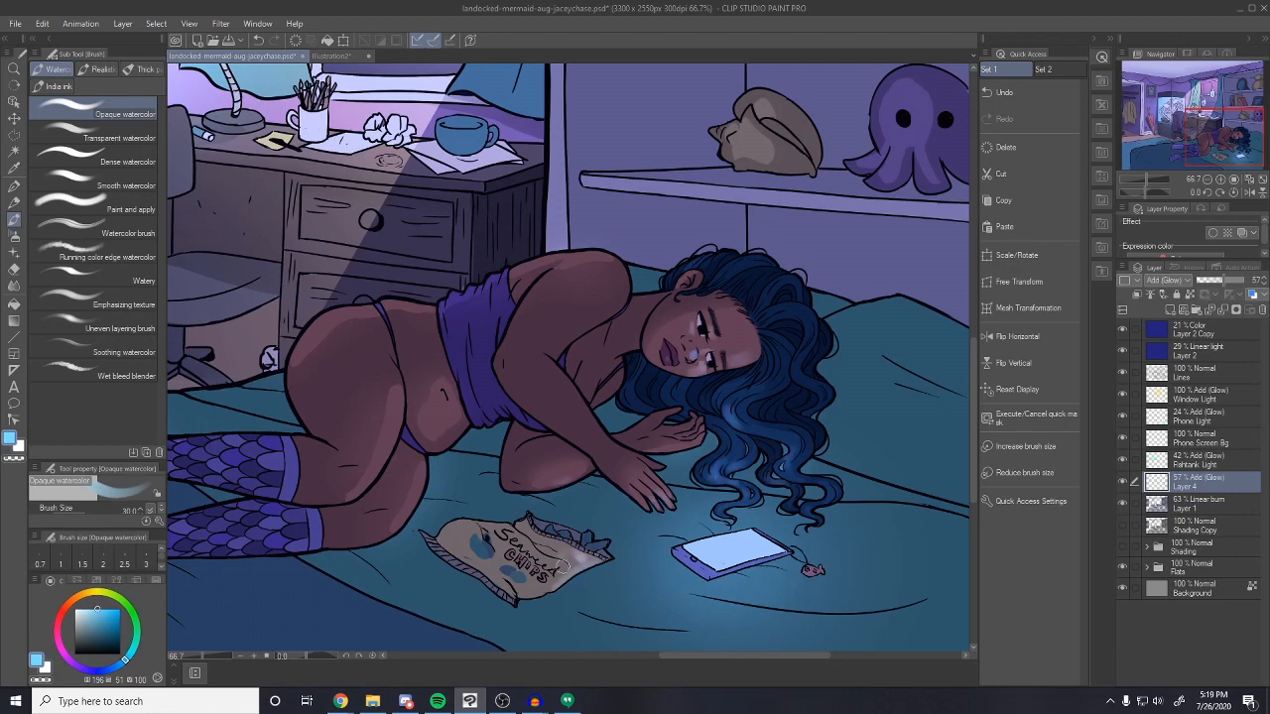
left_click(733, 335, "alt")
left_click(93, 157)
left_click(1169, 309)
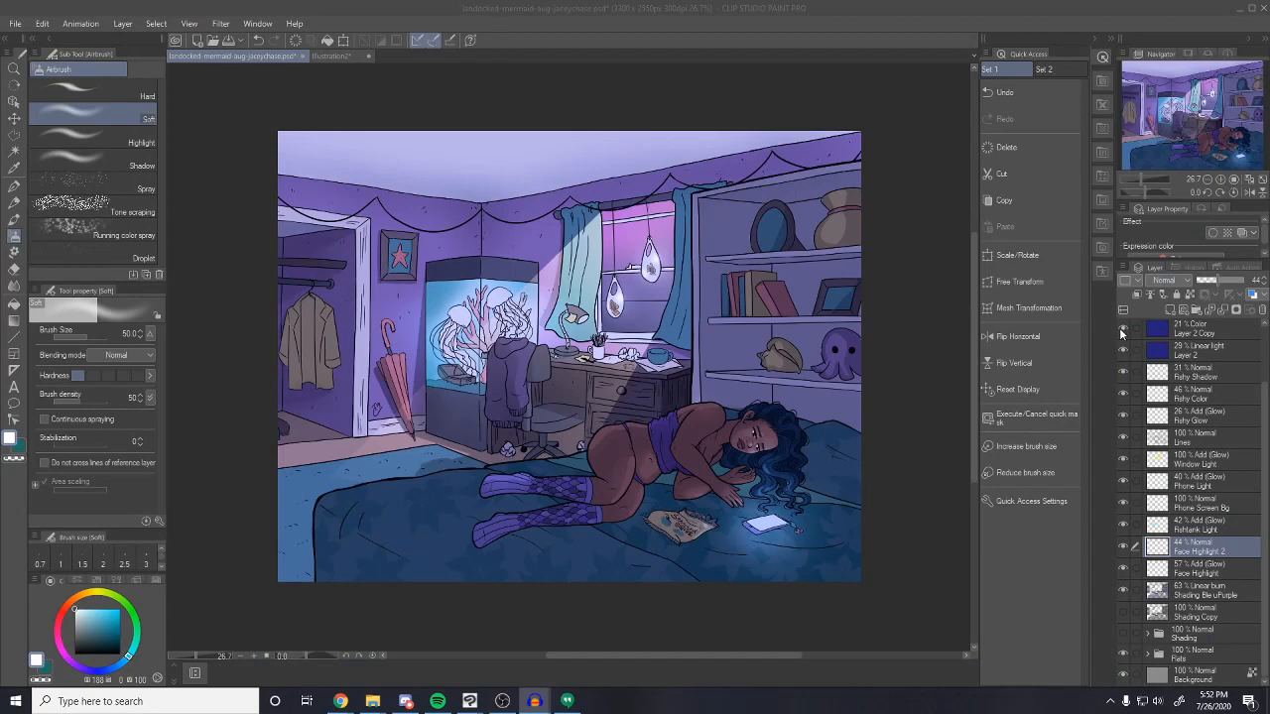
Hide the 21% Color tint copy, then reselect and show the Linear light Layer 2
scroll(1141, 380, "up", 2)
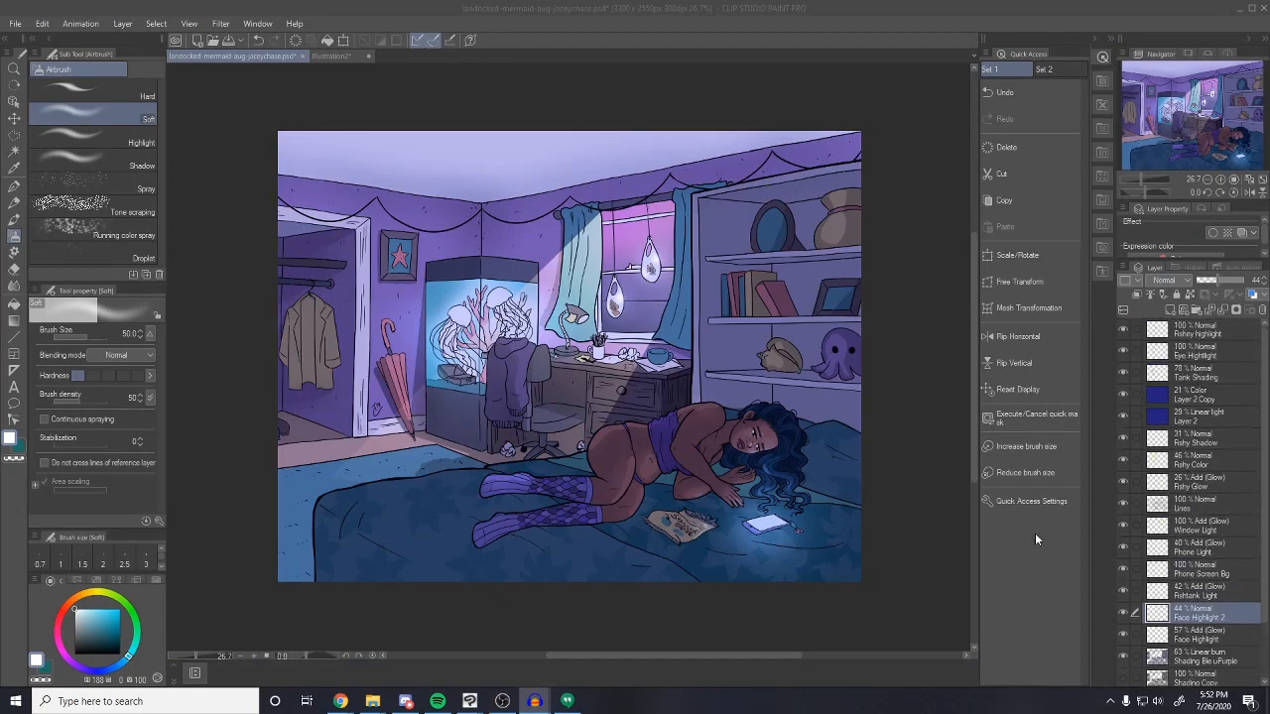
left_click(1124, 398)
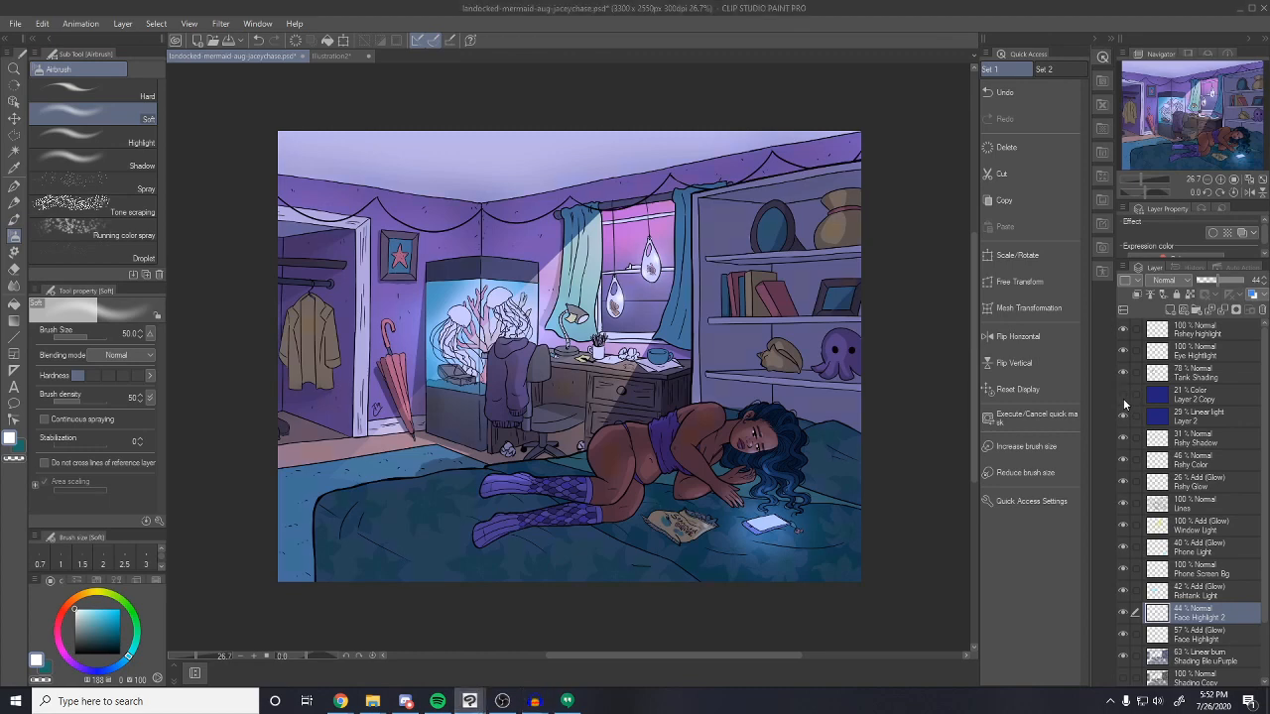
left_click(1122, 418)
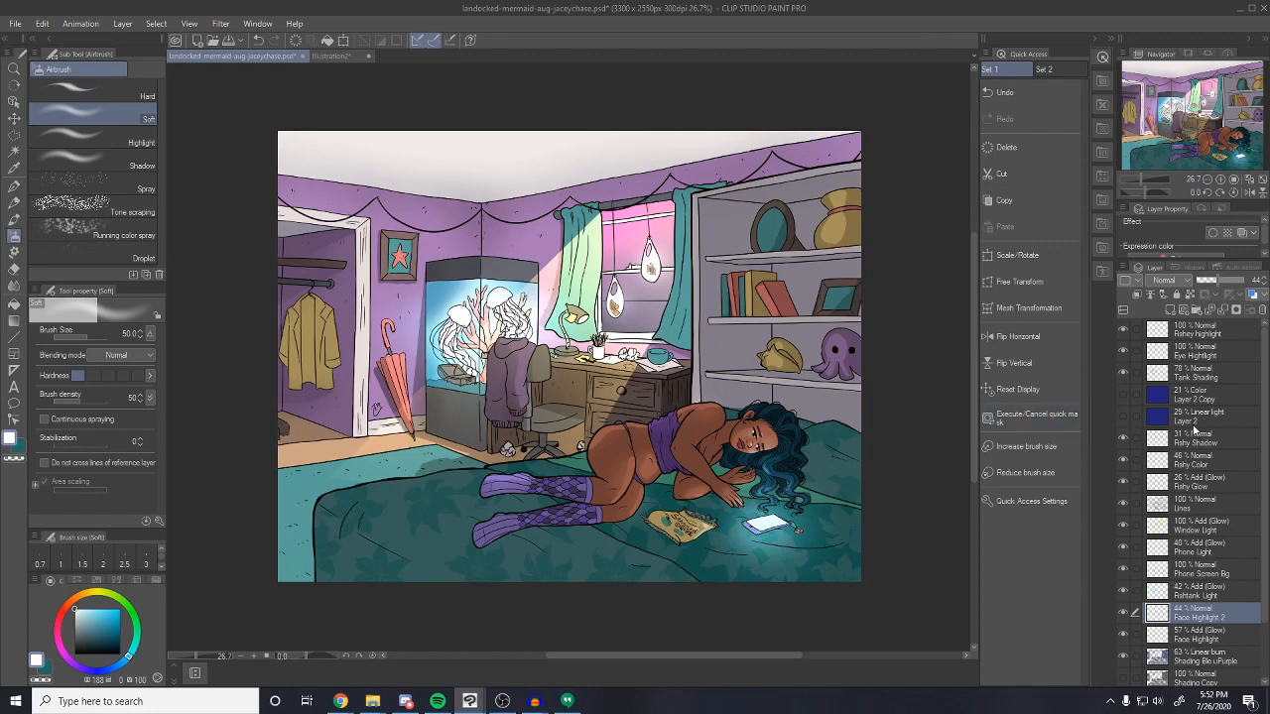
left_click(1192, 420)
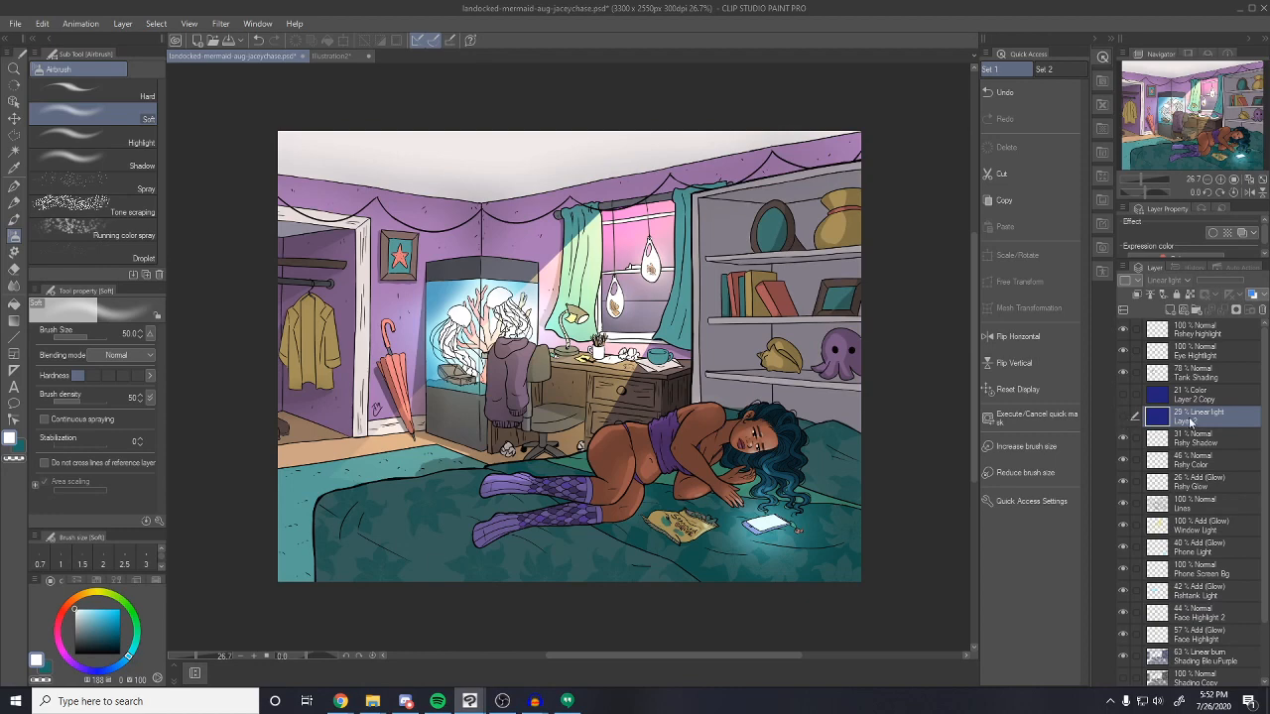
right_click(1190, 423)
key("Escape")
left_click(1123, 419)
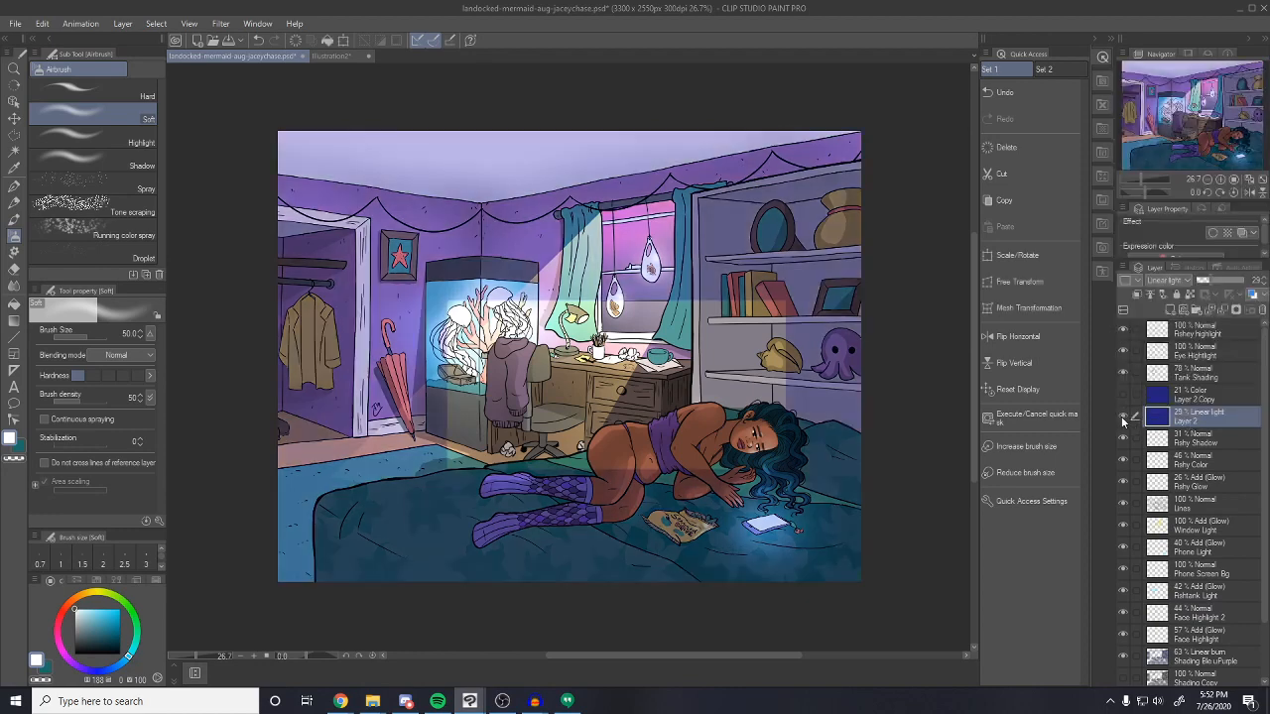
Adjust Layer 2's Hue/Saturation/Luminosity to hue about -180, saturation 62, luminosity 15
key("ctrl+u")
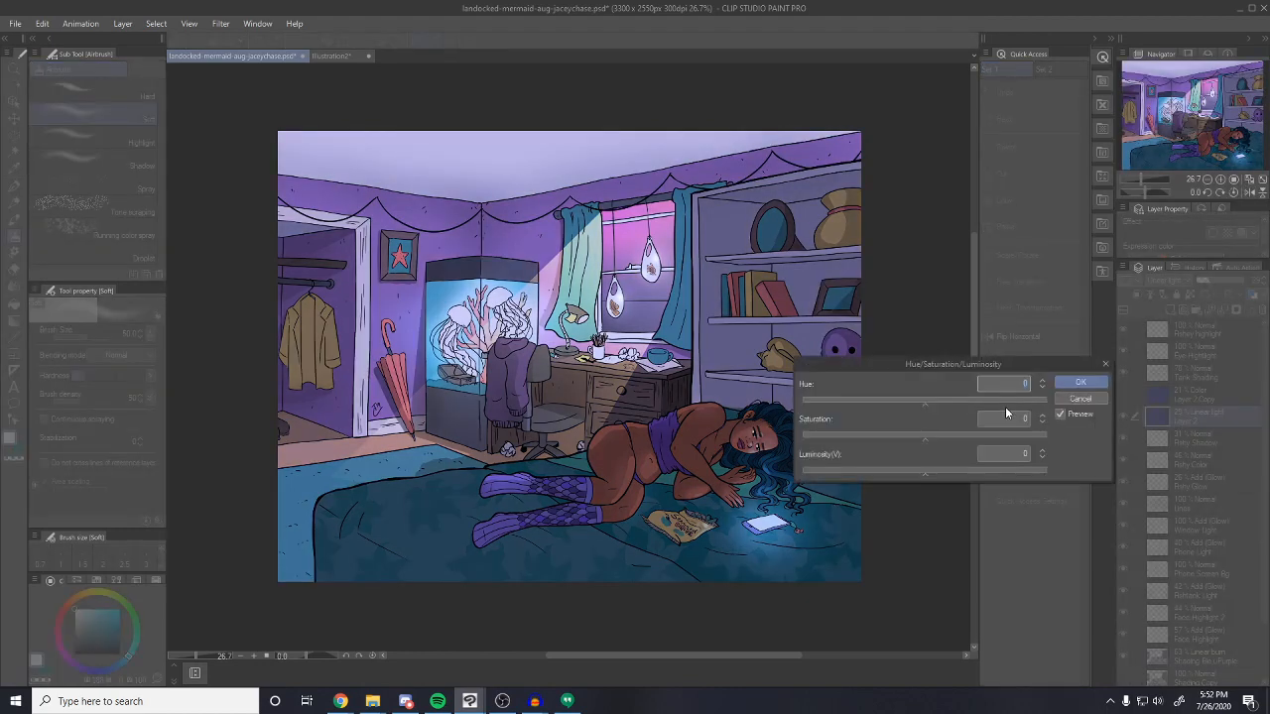
left_click_drag(901, 405, 812, 406)
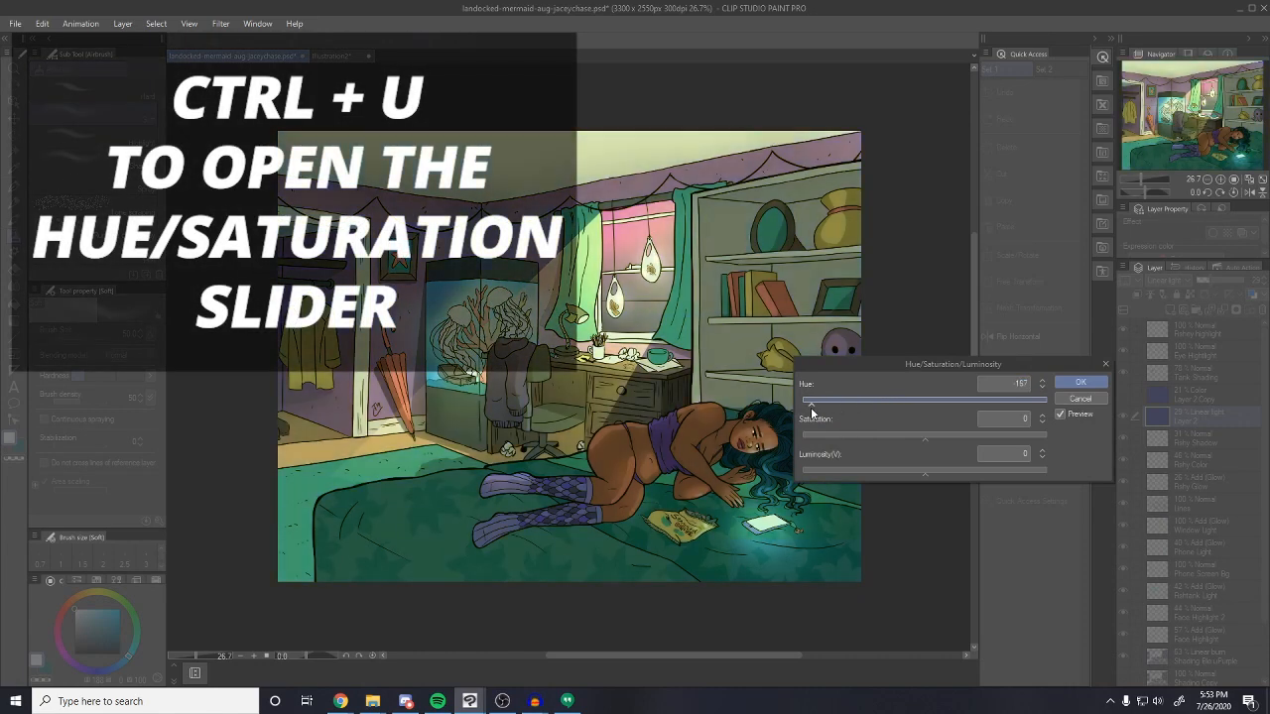
left_click_drag(950, 442, 956, 439)
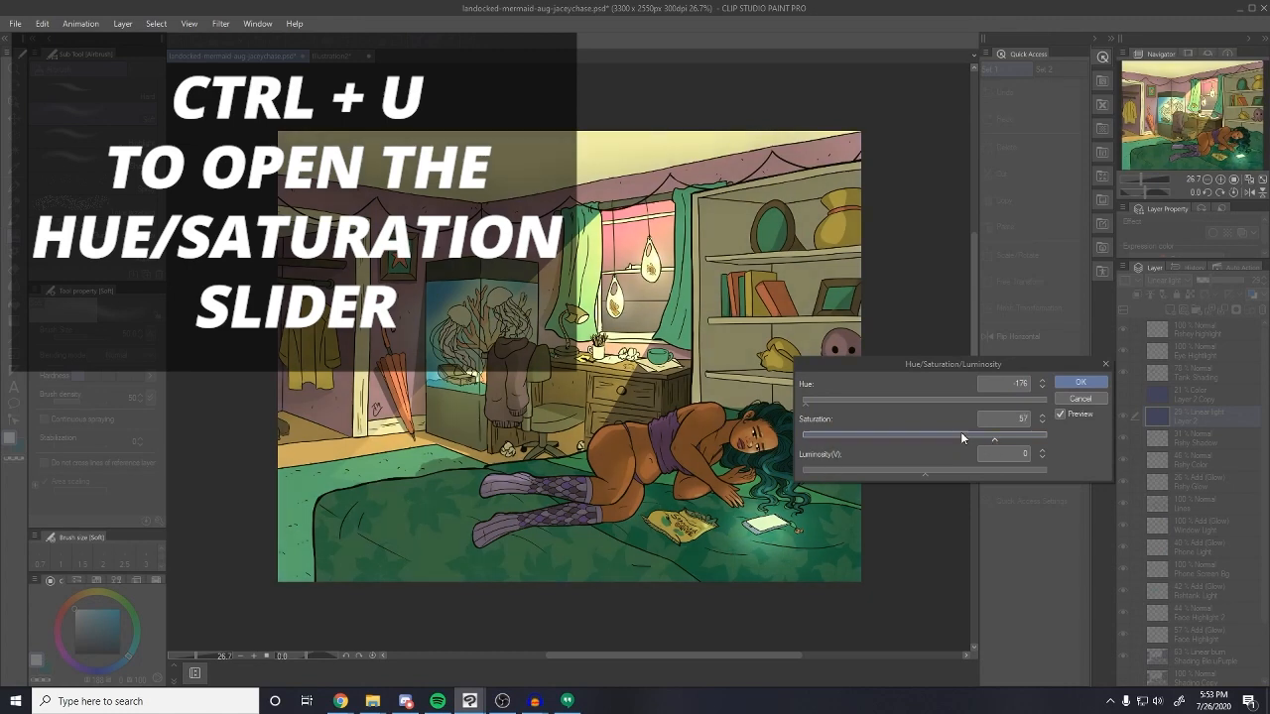
left_click_drag(823, 404, 781, 406)
left_click_drag(1002, 443, 1019, 439)
left_click_drag(944, 475, 948, 474)
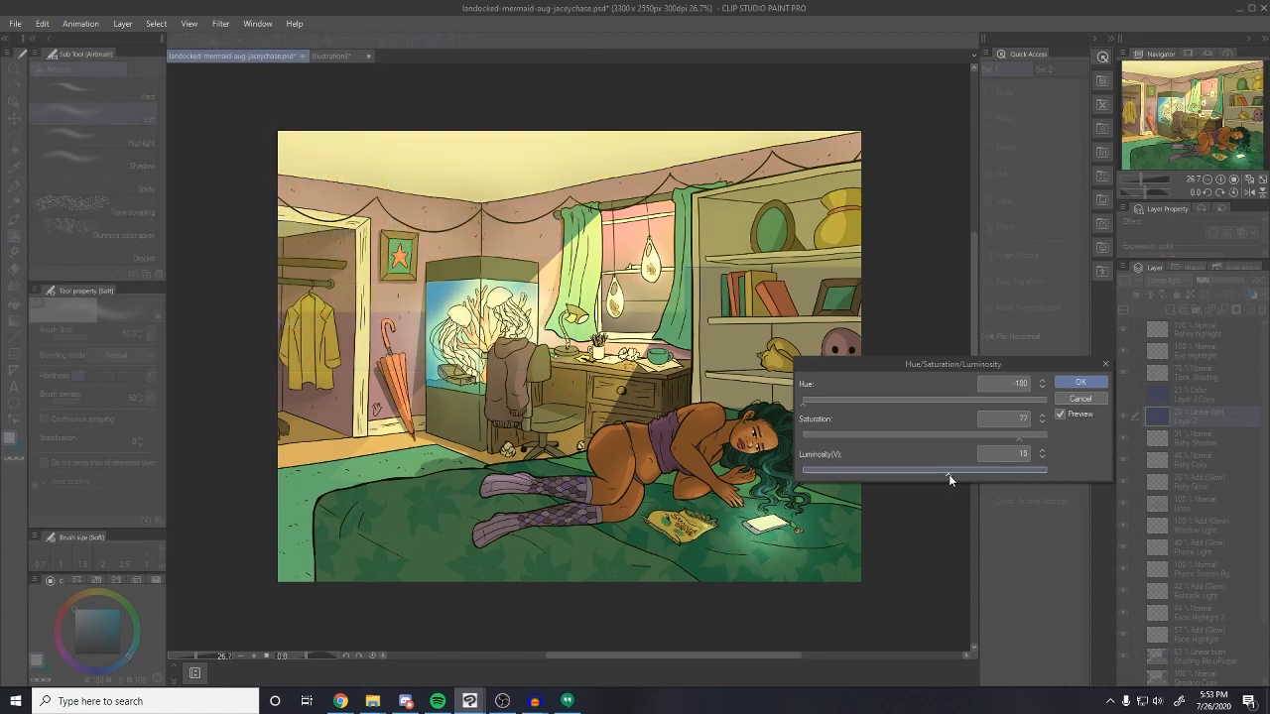
left_click(1002, 440)
left_click(1077, 382)
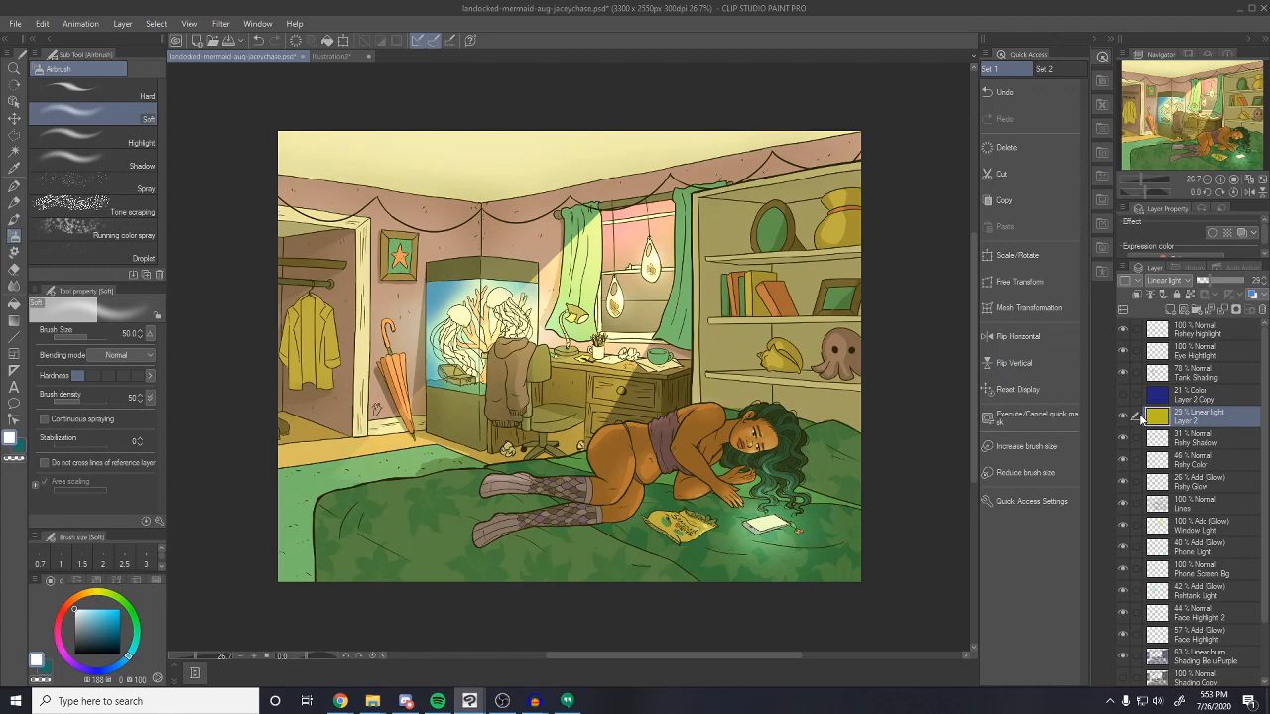
Shift Layer 2's hue again to about -20 so the tint turns orange
key("ctrl+u")
left_click(971, 402)
left_click(894, 403)
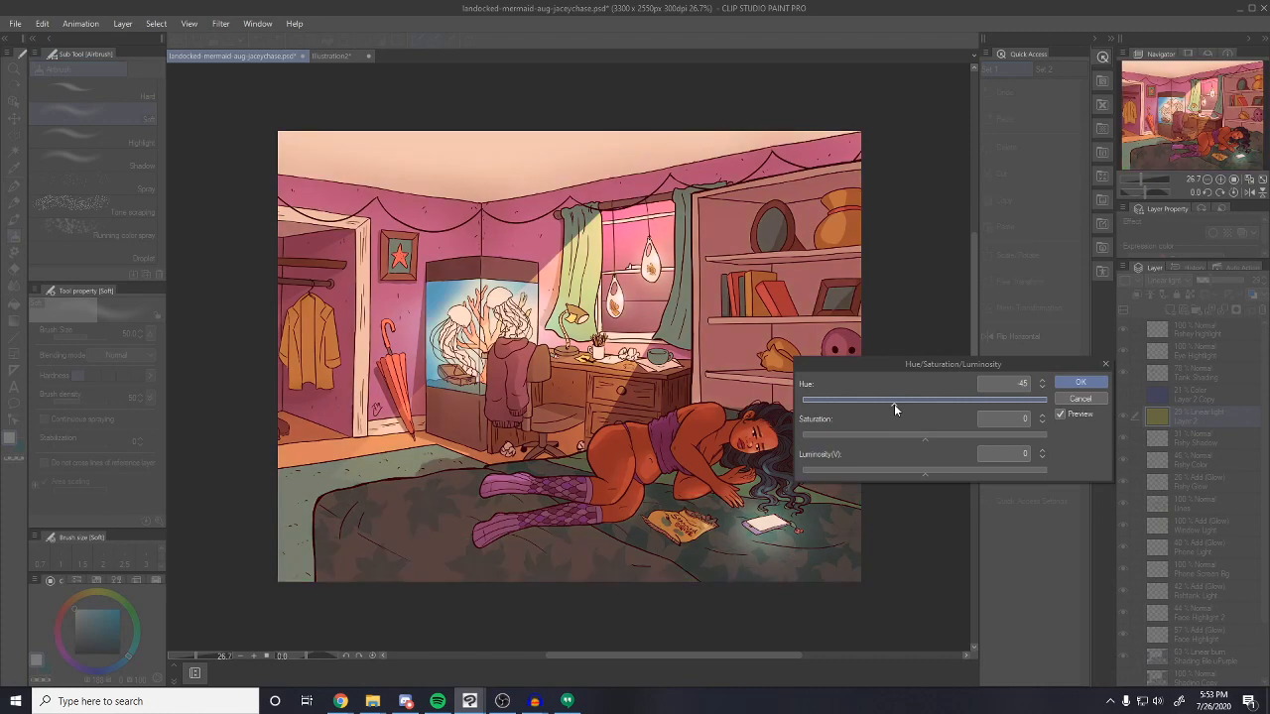
left_click_drag(901, 405, 911, 407)
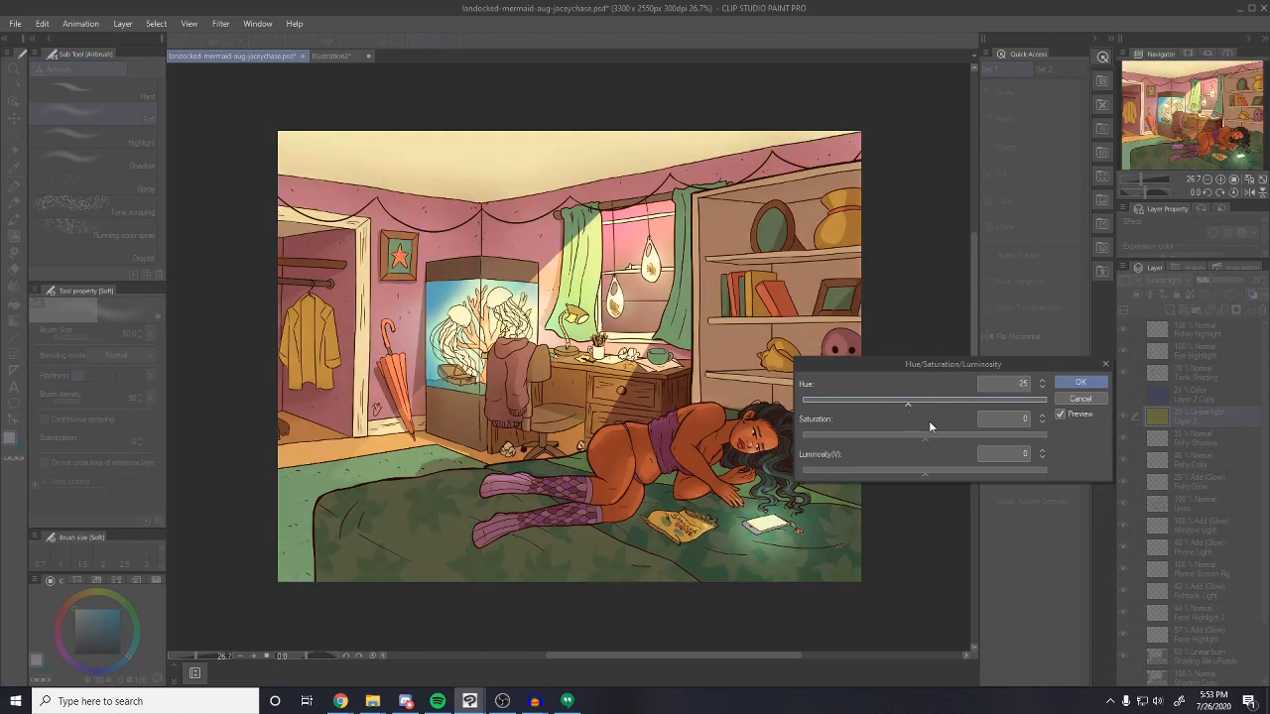
key("Return")
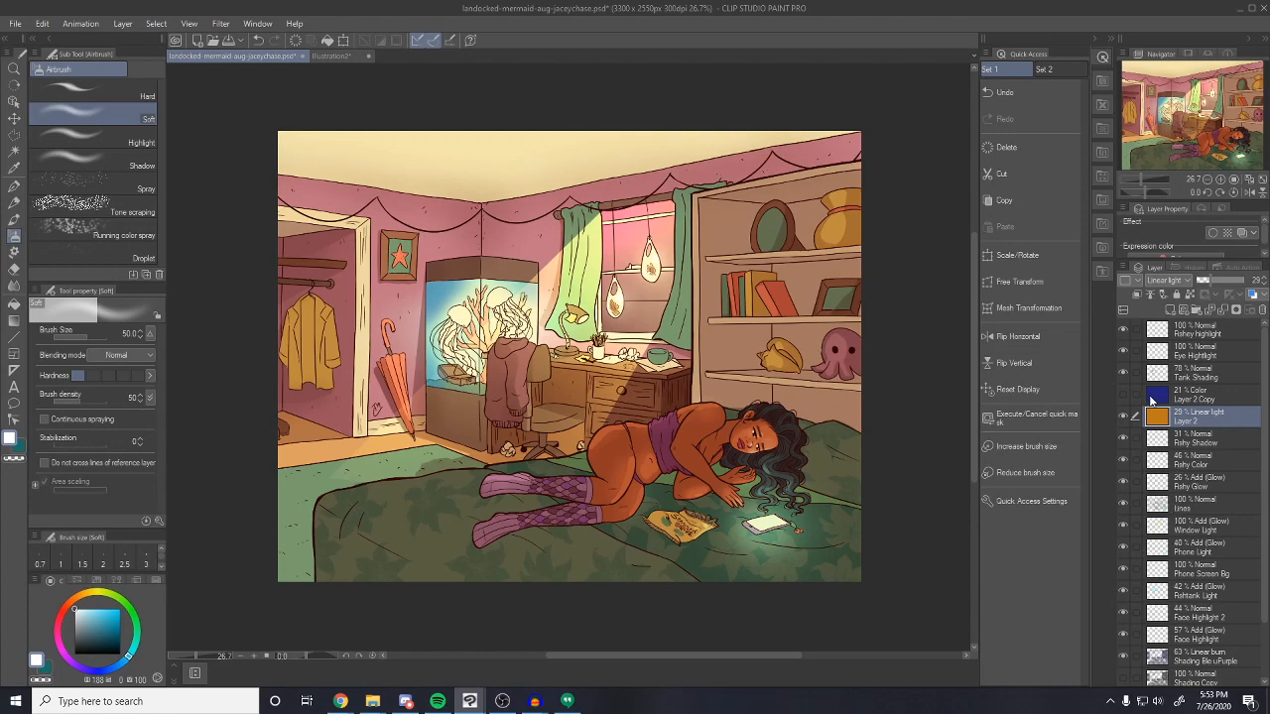
Reset Layer 2 Copy to Normal at 100% opacity and fill it with yellow
left_click(1177, 399)
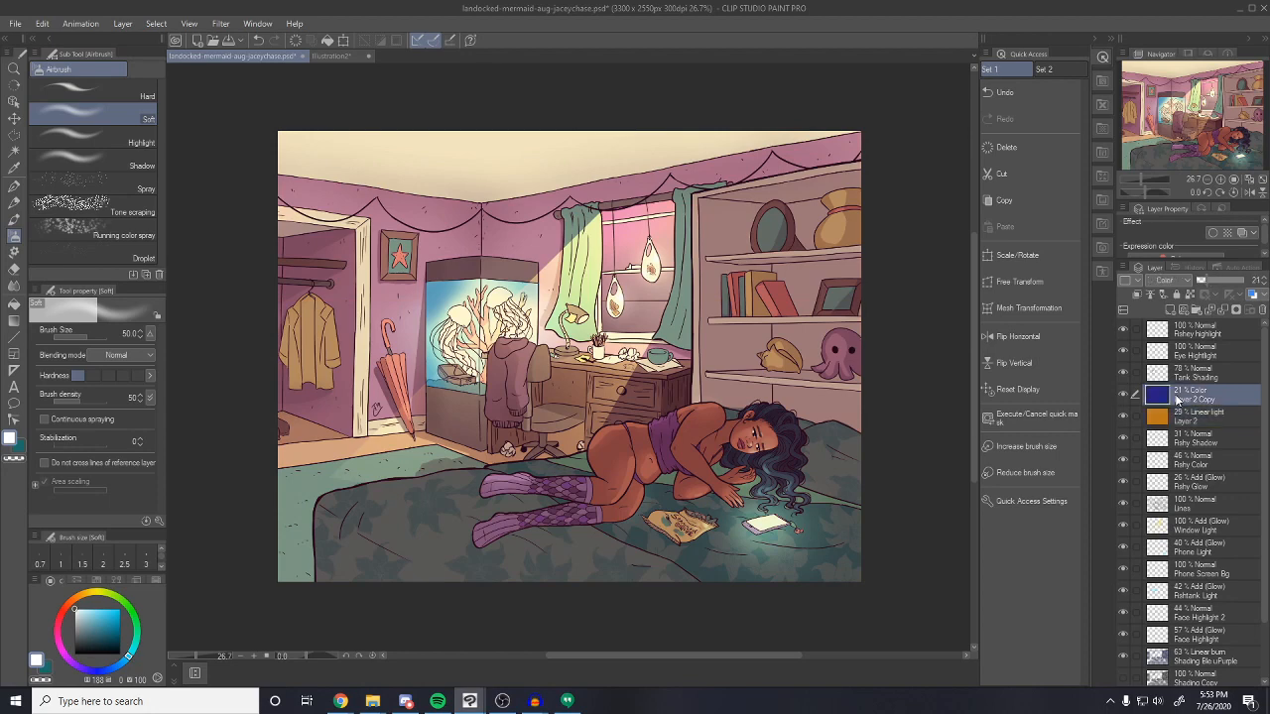
left_click(1173, 284)
left_click(1202, 298)
left_click(1260, 281)
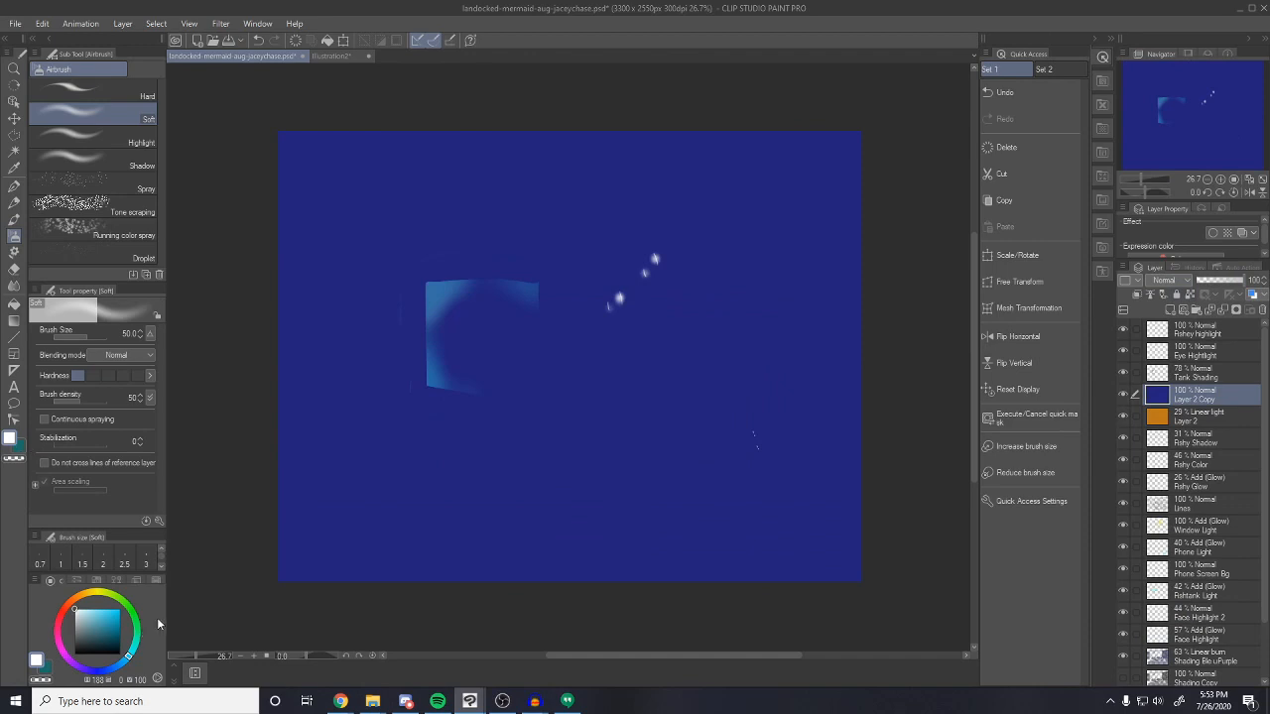
left_click(89, 594)
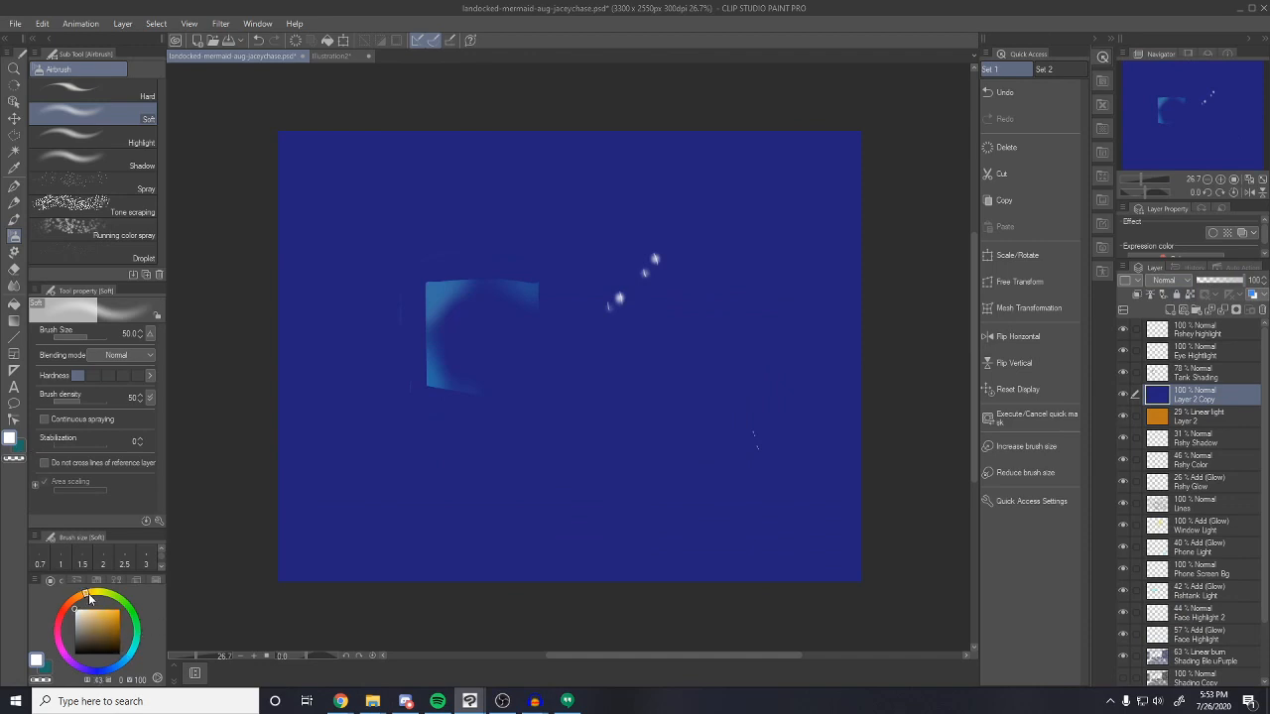
left_click(106, 612)
left_click(14, 304)
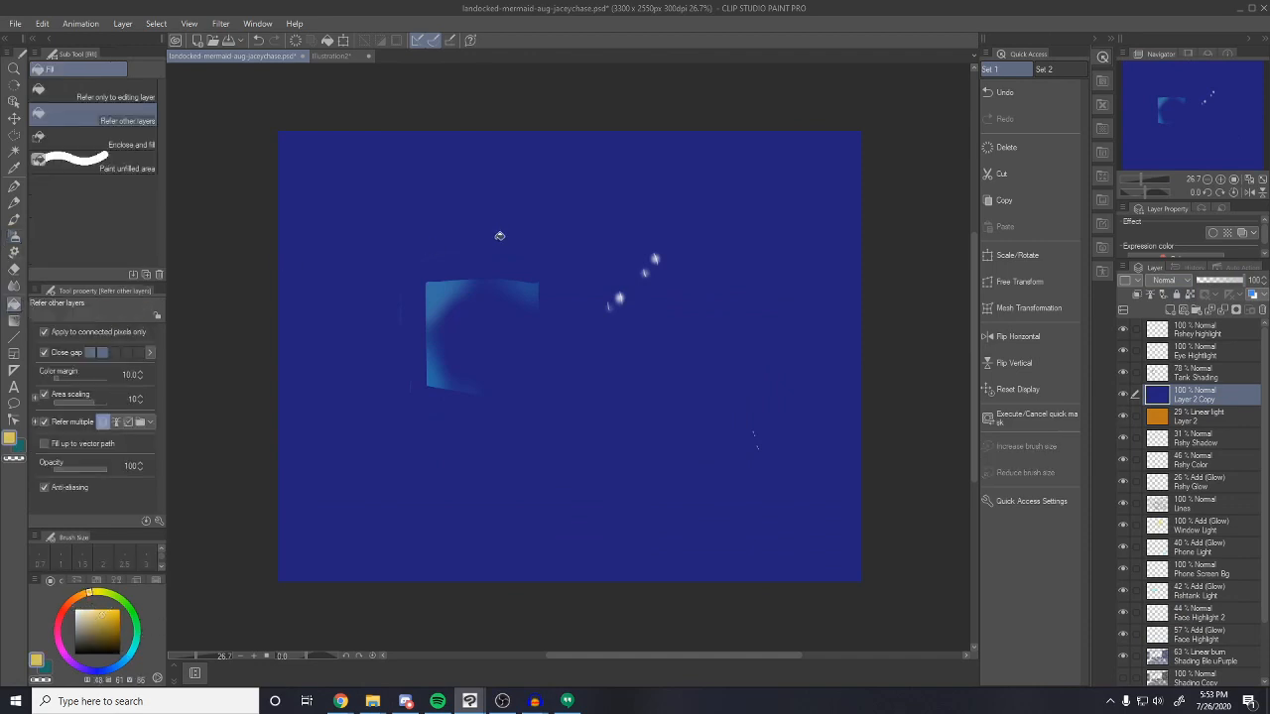
left_click(653, 408)
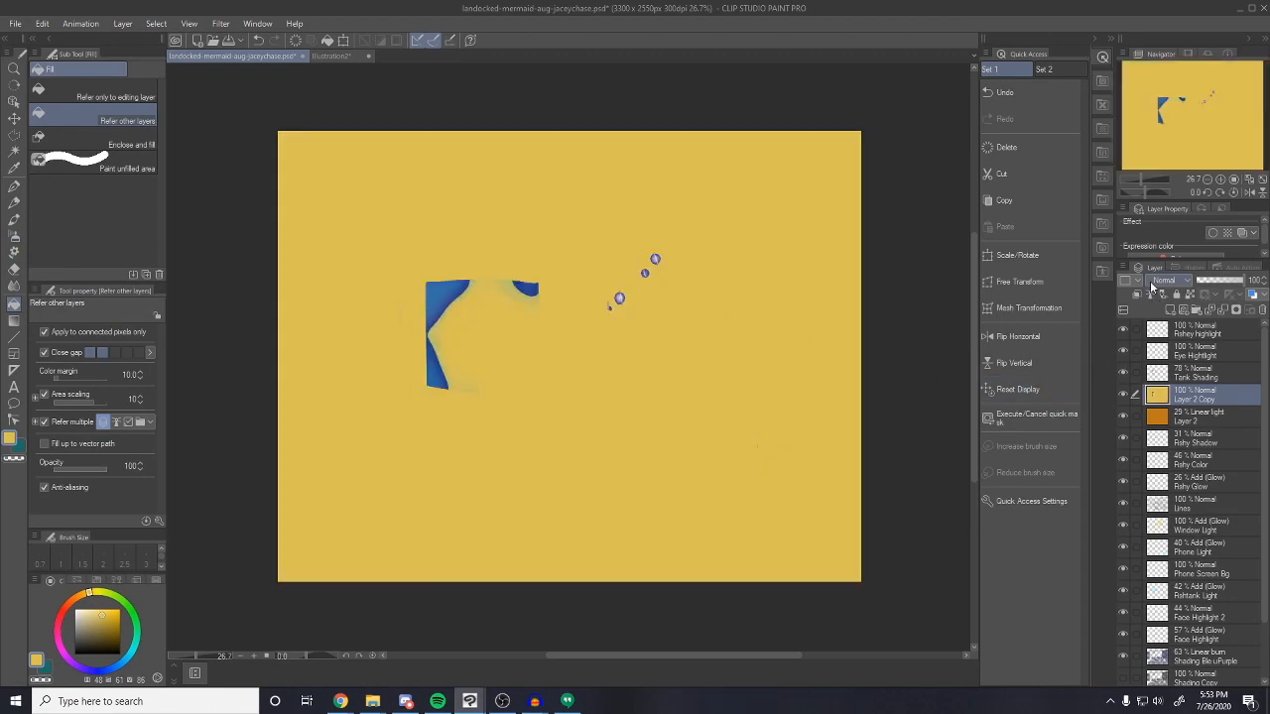
Set the yellow layer to Color blending and raise its saturation to 36
left_click(1163, 280)
left_click(1157, 621)
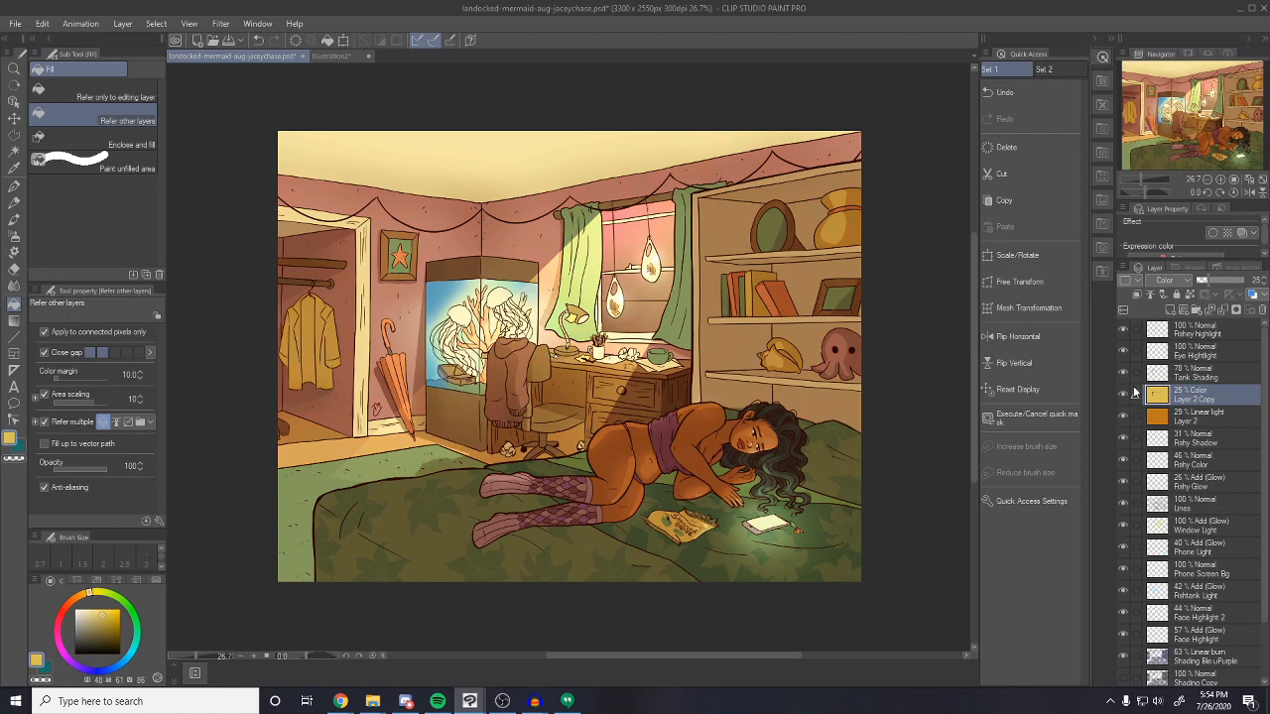
key("ctrl+u")
left_click_drag(926, 437, 969, 440)
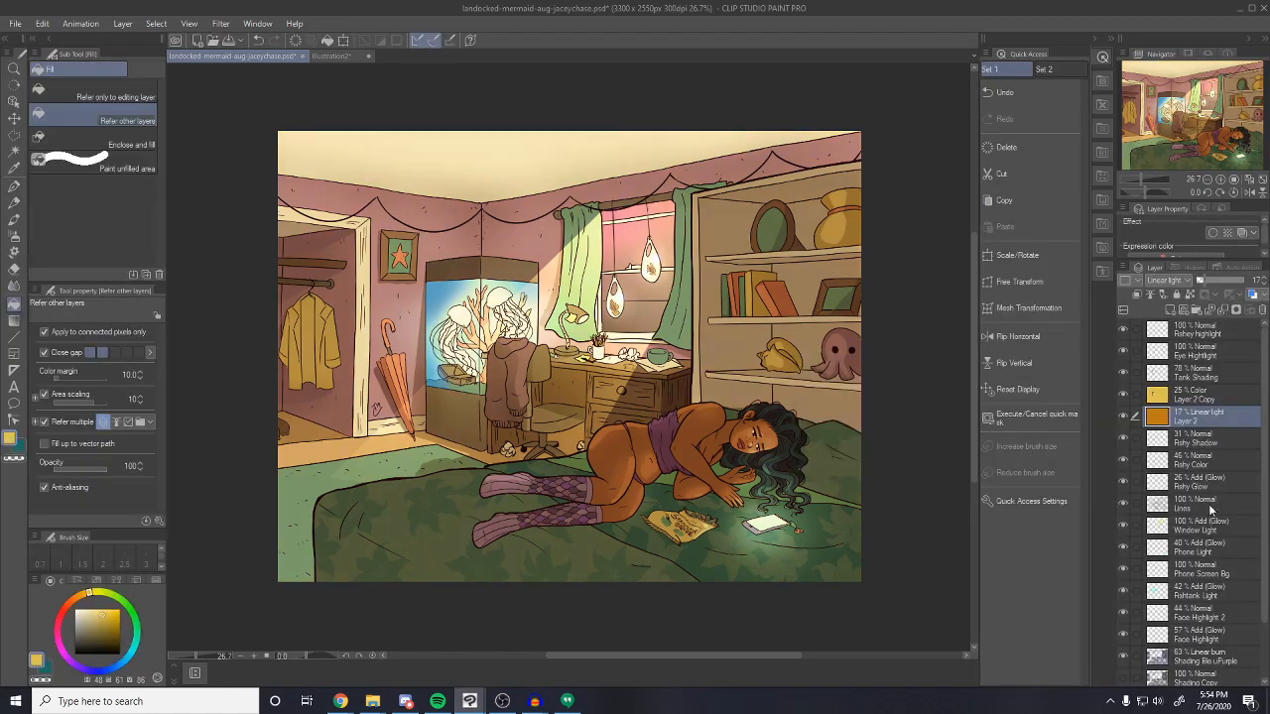
Toggle the shading layers on and off to compare, expanding the Shading folder to reach Layer 9 Copy
scroll(1212, 536, "down", 2)
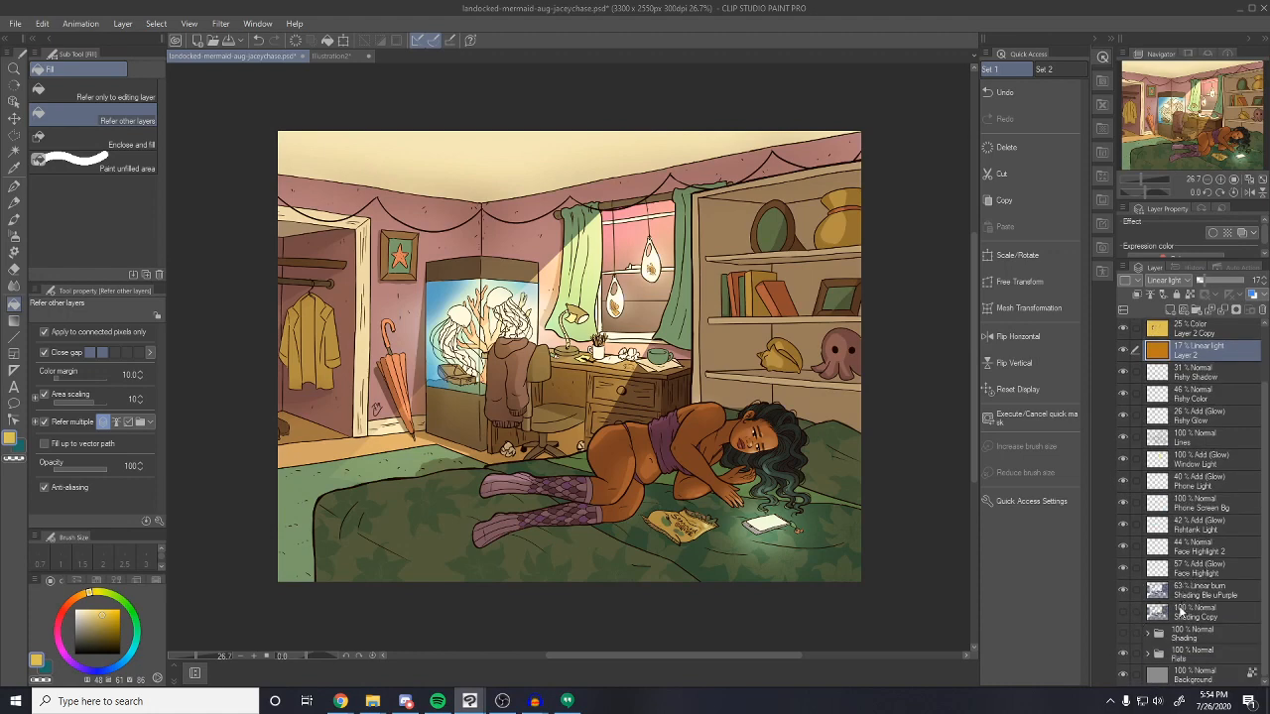
left_click(1123, 593)
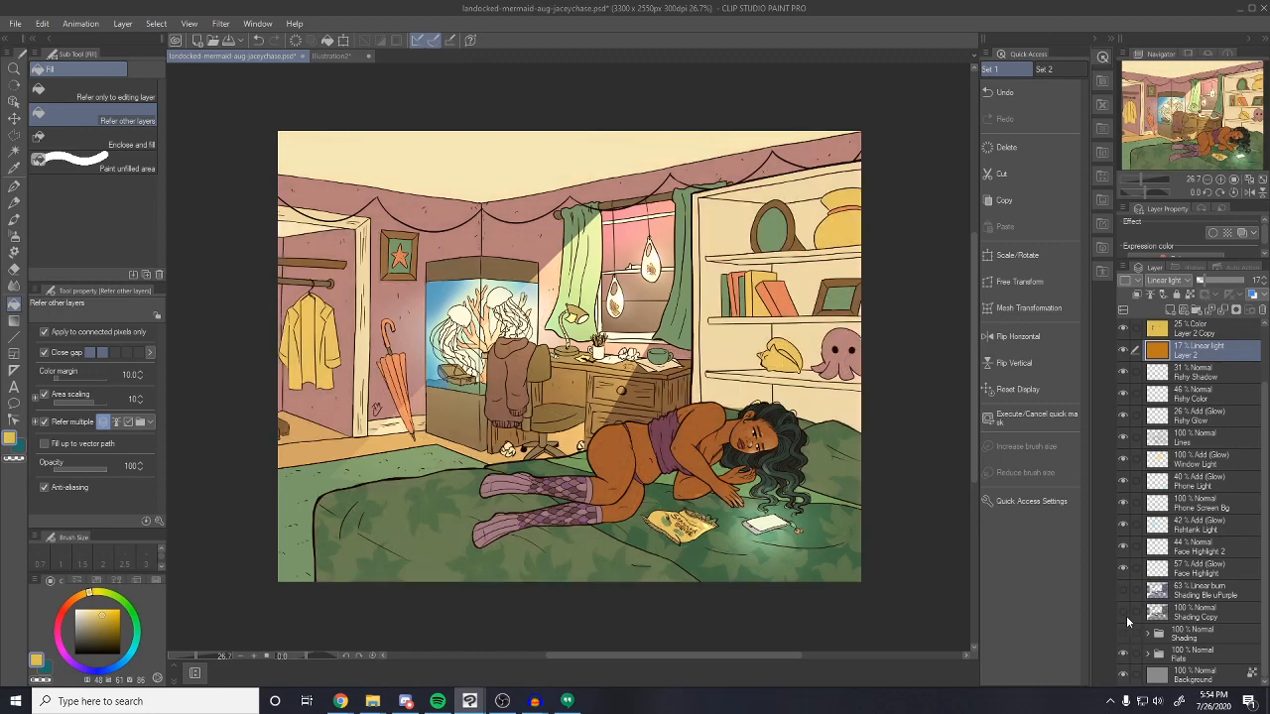
left_click(1121, 613)
left_click(1120, 613)
left_click(1149, 638)
scroll(1136, 615, "down", 2)
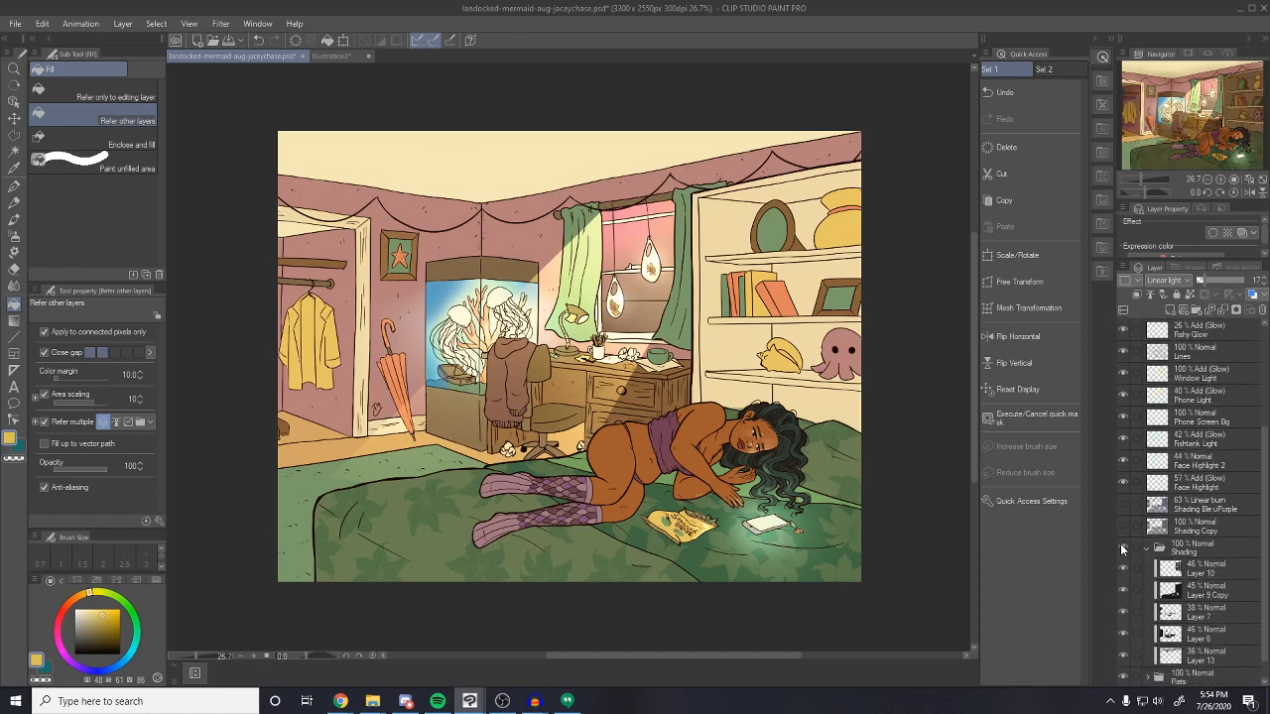
left_click(1120, 546)
scroll(1121, 546, "down", 1)
left_click(1123, 569)
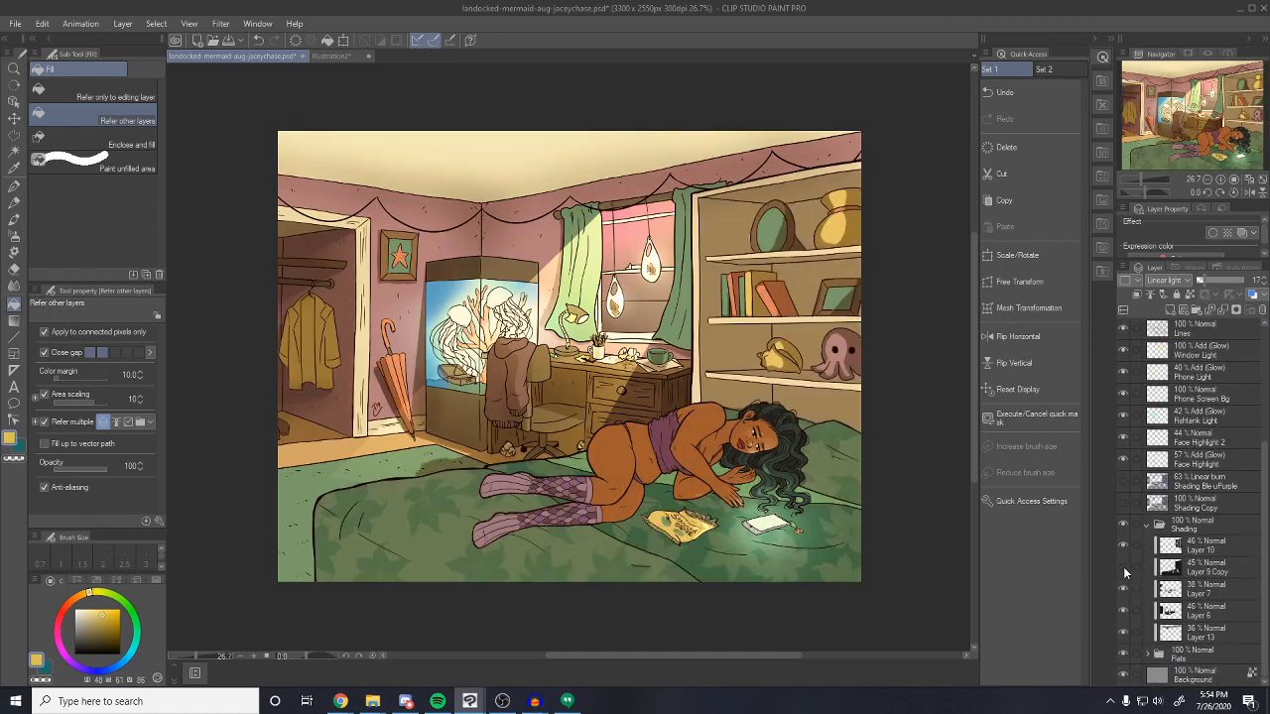
left_click(1123, 566)
left_click(1123, 567)
left_click(1124, 568)
Lower Layer 9 Copy to 10%, Layers 10 and 6 to 25%, and Layer 7 slightly
left_click(1208, 568)
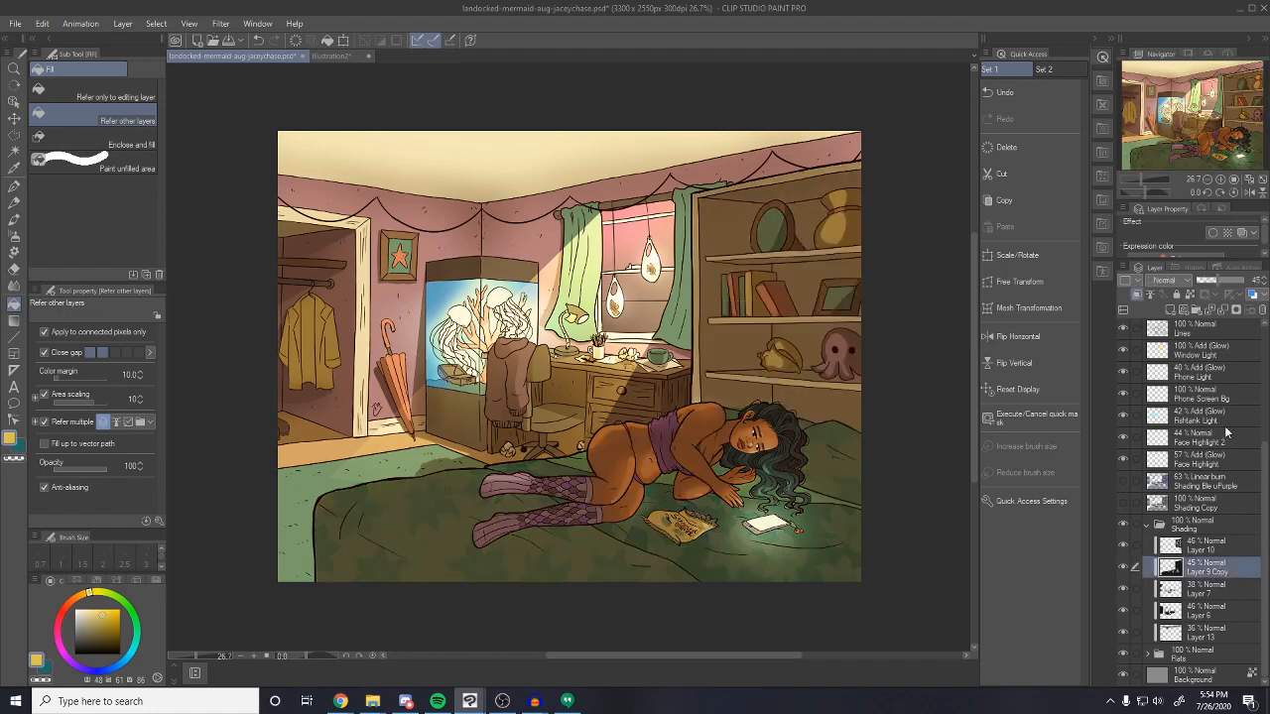
left_click(1205, 281)
left_click_drag(1204, 280, 1200, 280)
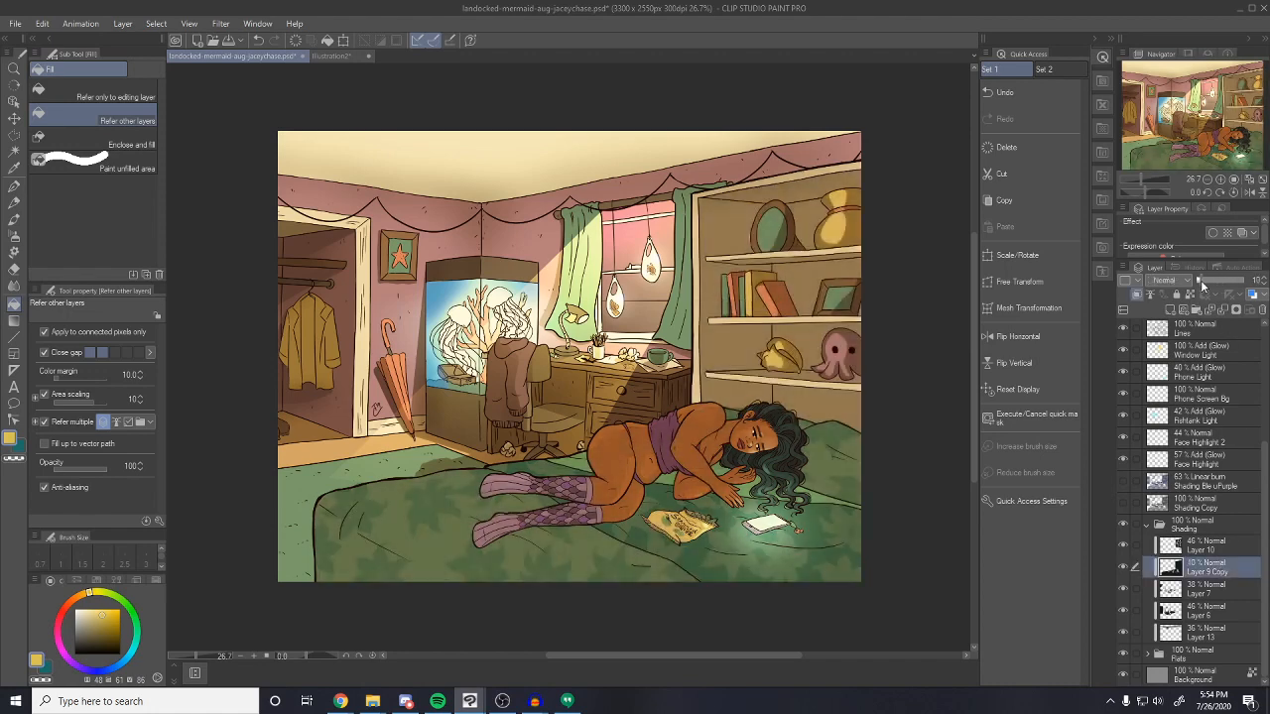
left_click(1195, 547)
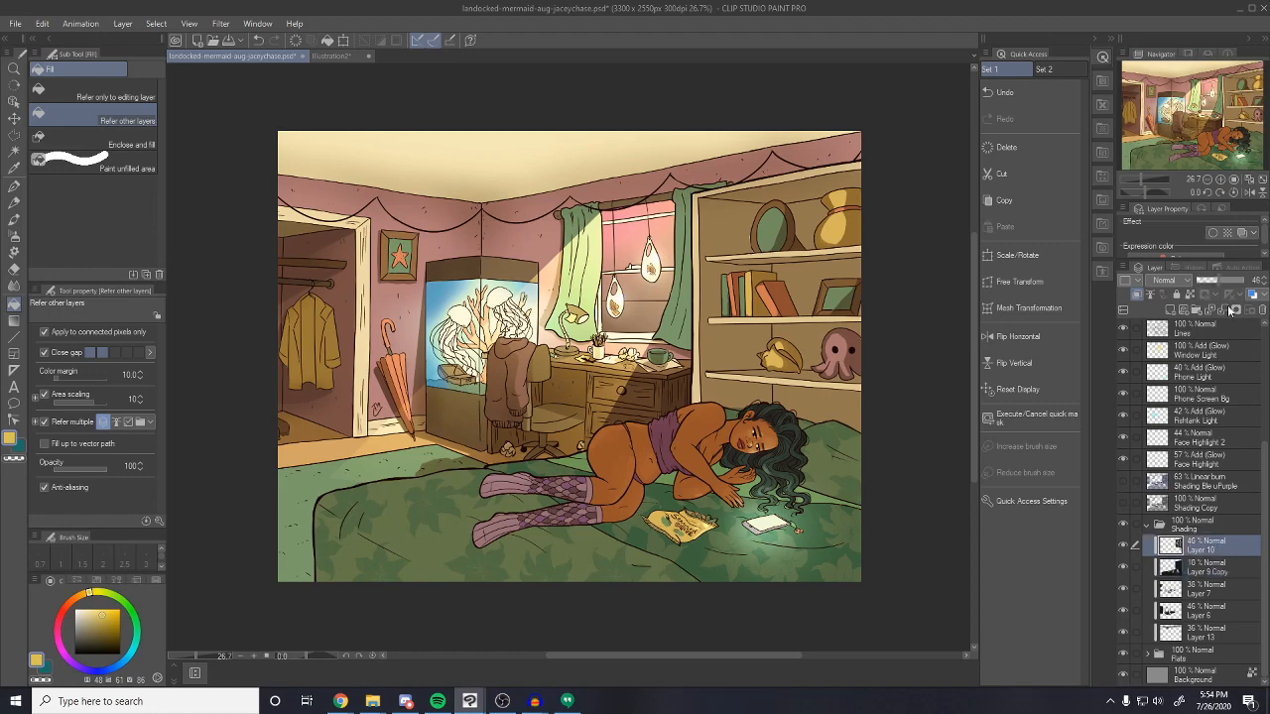
left_click(1207, 280)
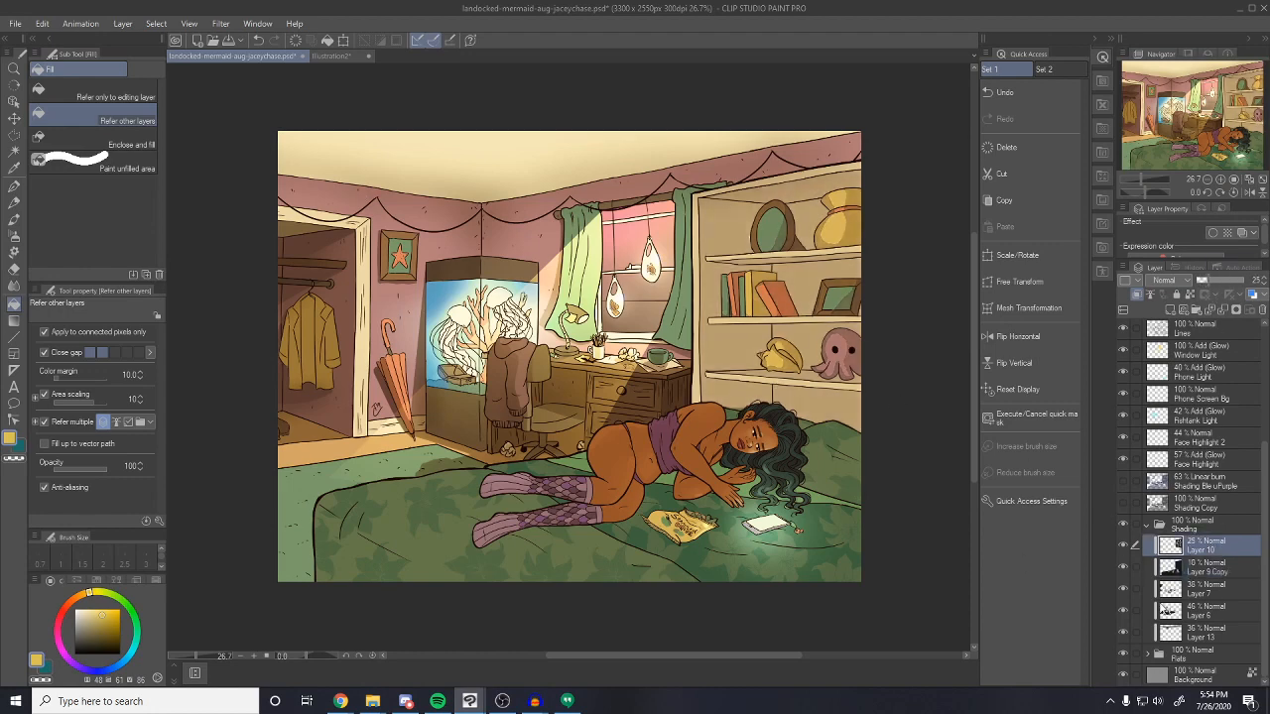
left_click(1200, 610)
left_click(1208, 281)
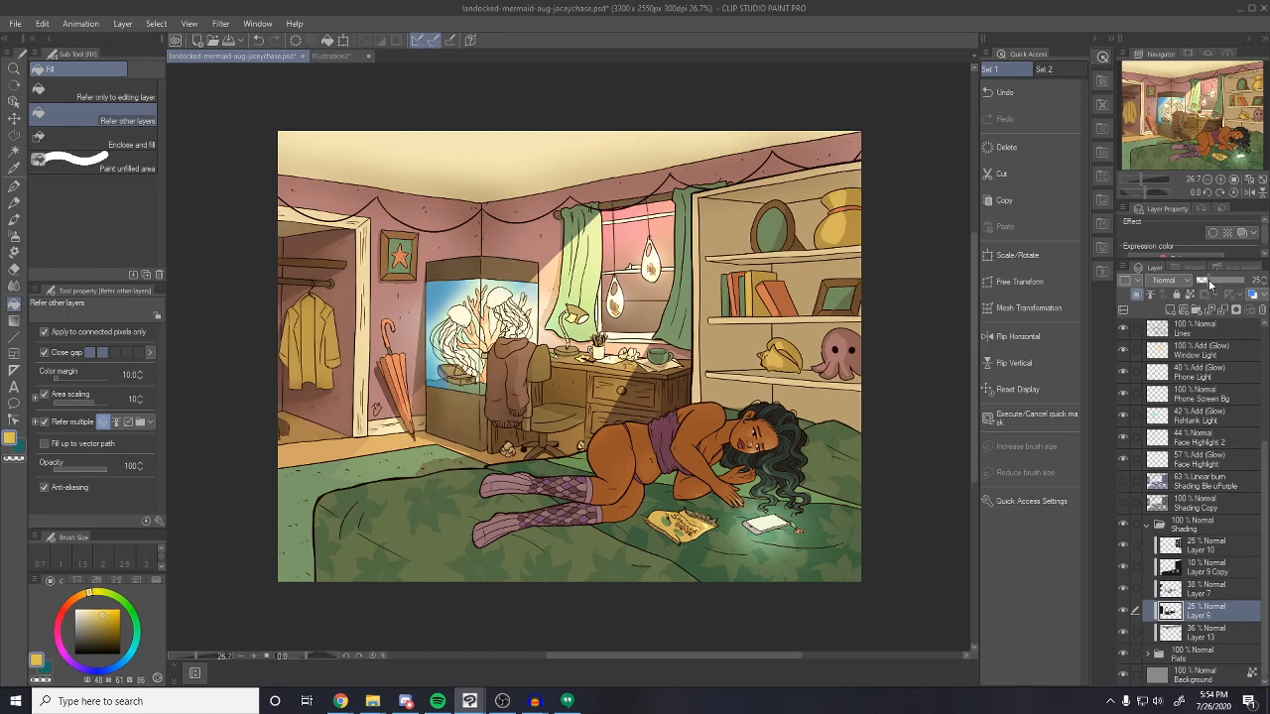
left_click(1201, 588)
left_click(1208, 281)
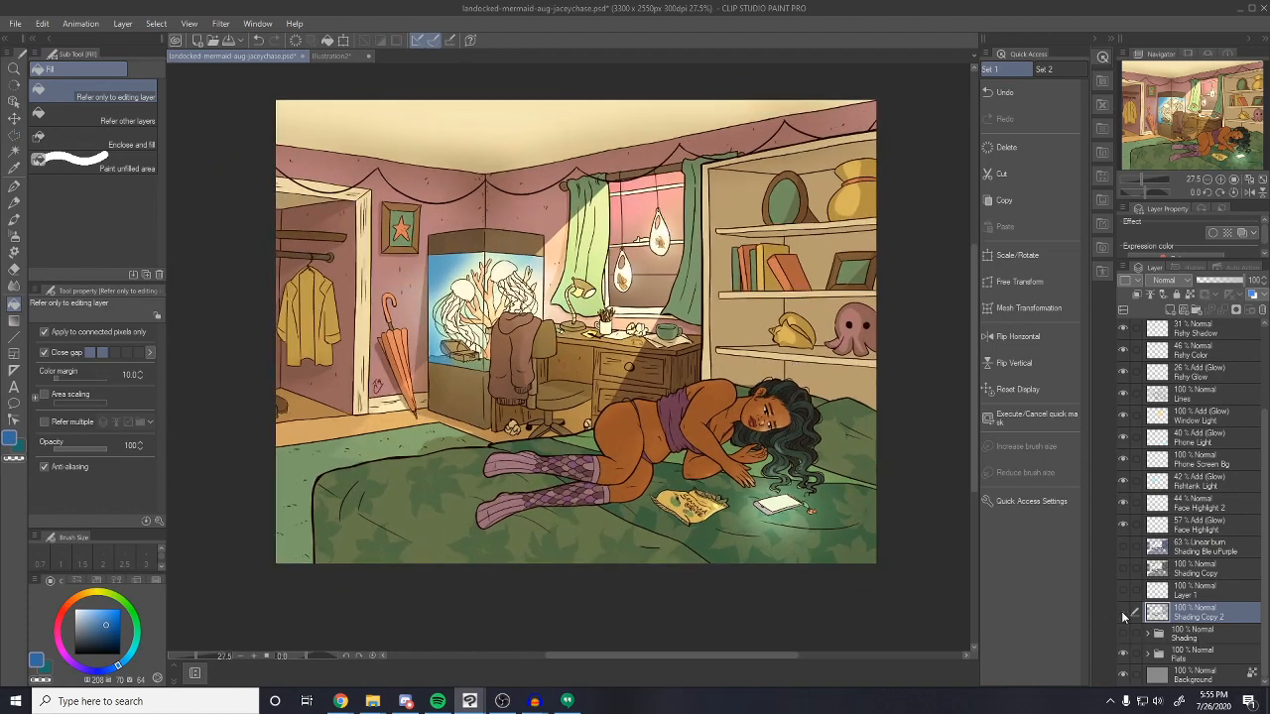
Compare with Shading Copy 2, expand the Flats folder and hide Layer 3's pink window colour
left_click(1122, 613)
left_click(1122, 613)
left_click(1146, 654)
scroll(1171, 657, "down", 2)
scroll(1170, 658, "down", 2)
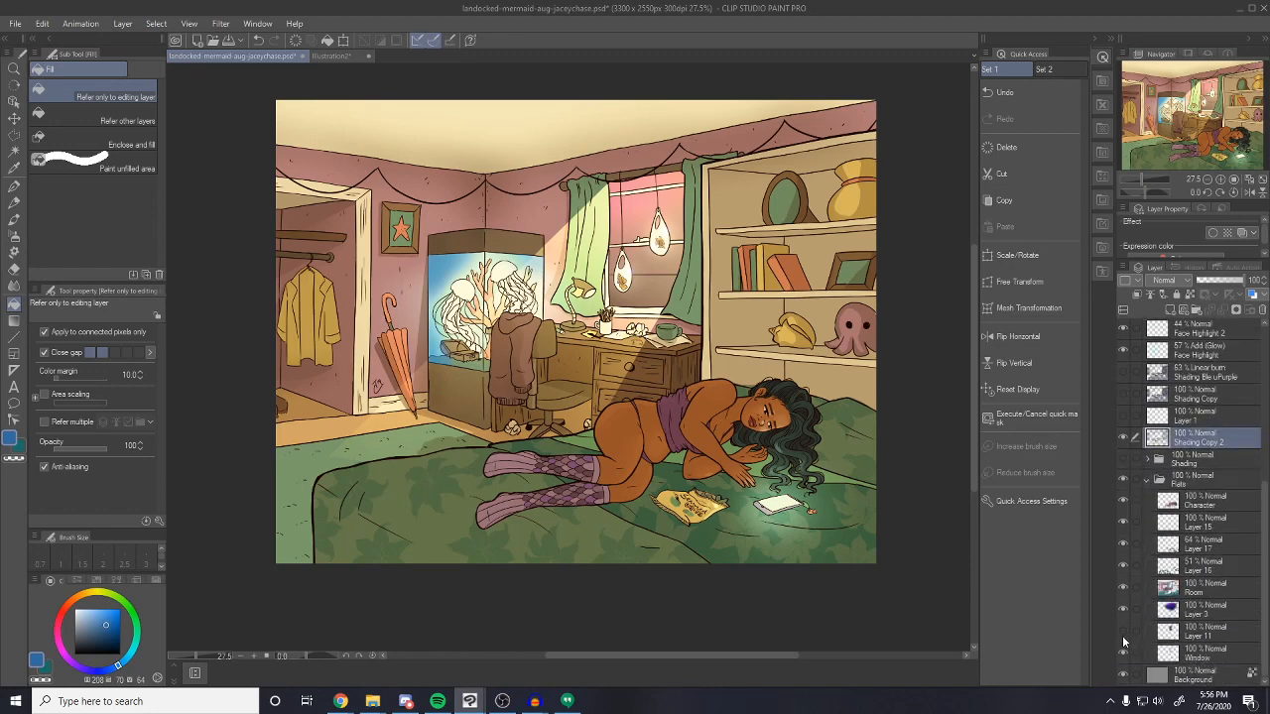
left_click(1122, 608)
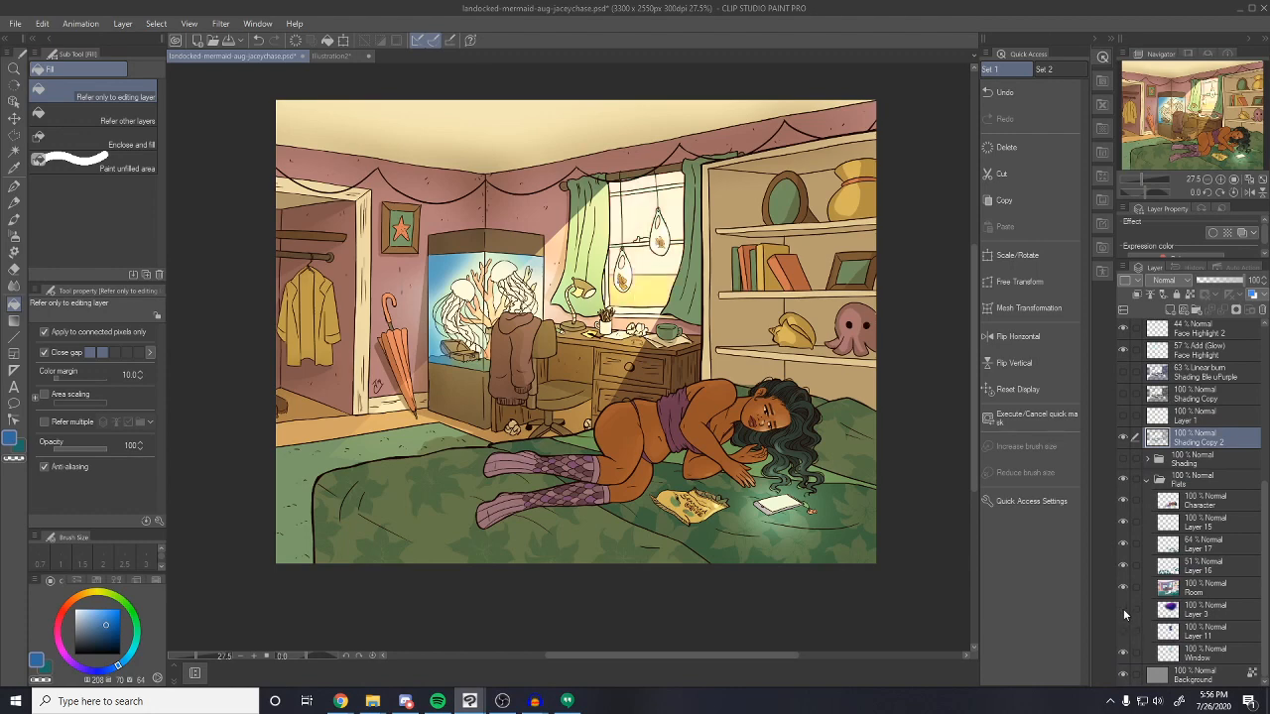
Add a new layer above Layer 11 and pick a paler, cyan-shifted paint colour
left_click(1187, 632)
left_click(1172, 311)
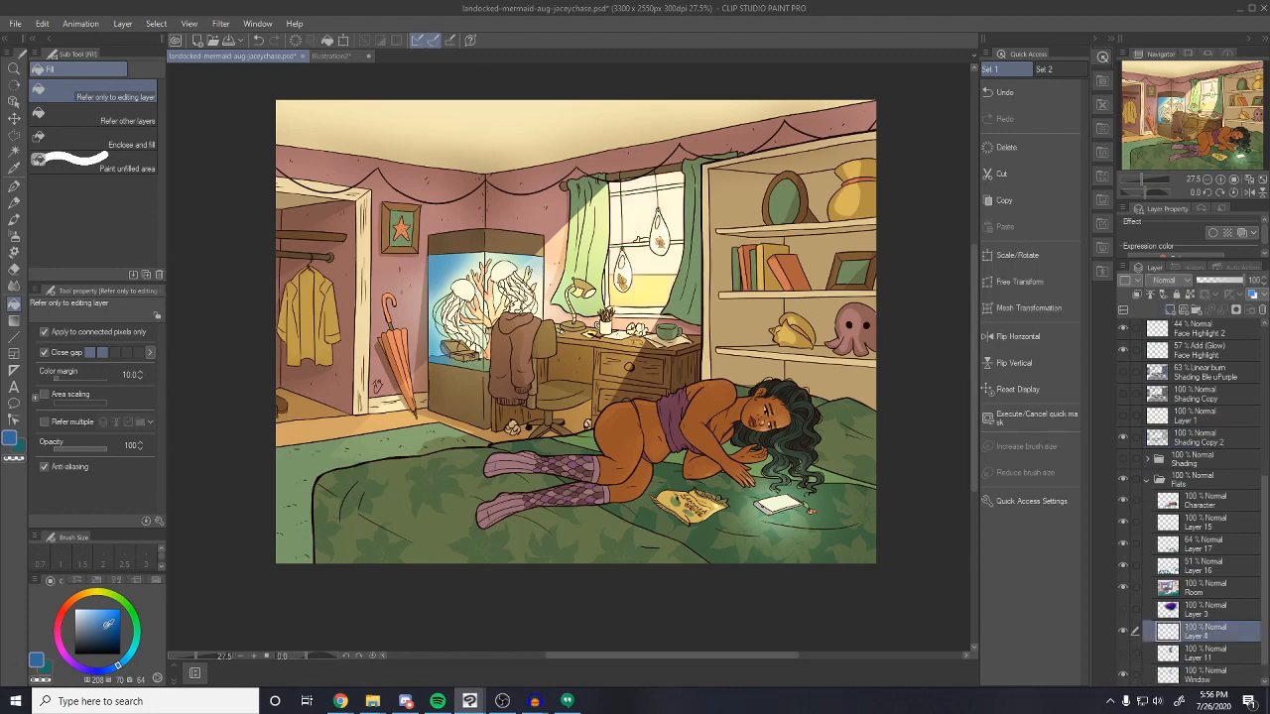
left_click(100, 611)
left_click(127, 660)
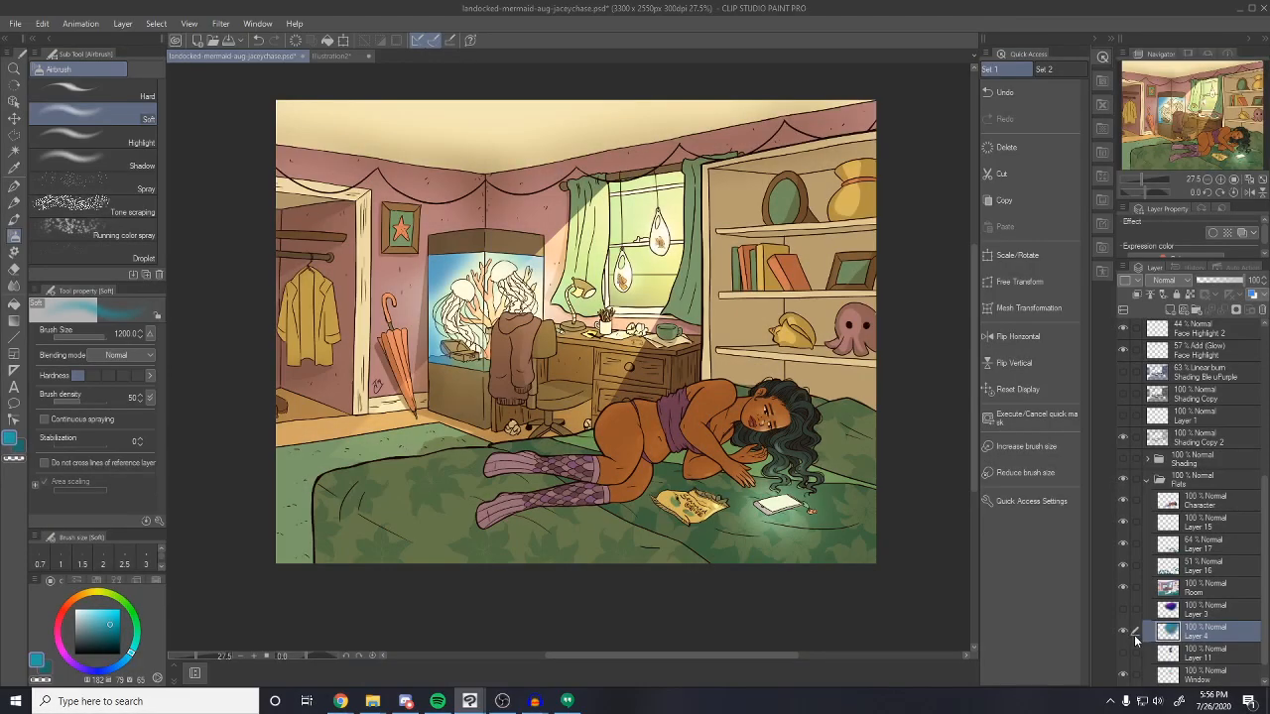
Select Layer 3 together with Layer 4 in the layer list
left_click(1134, 611)
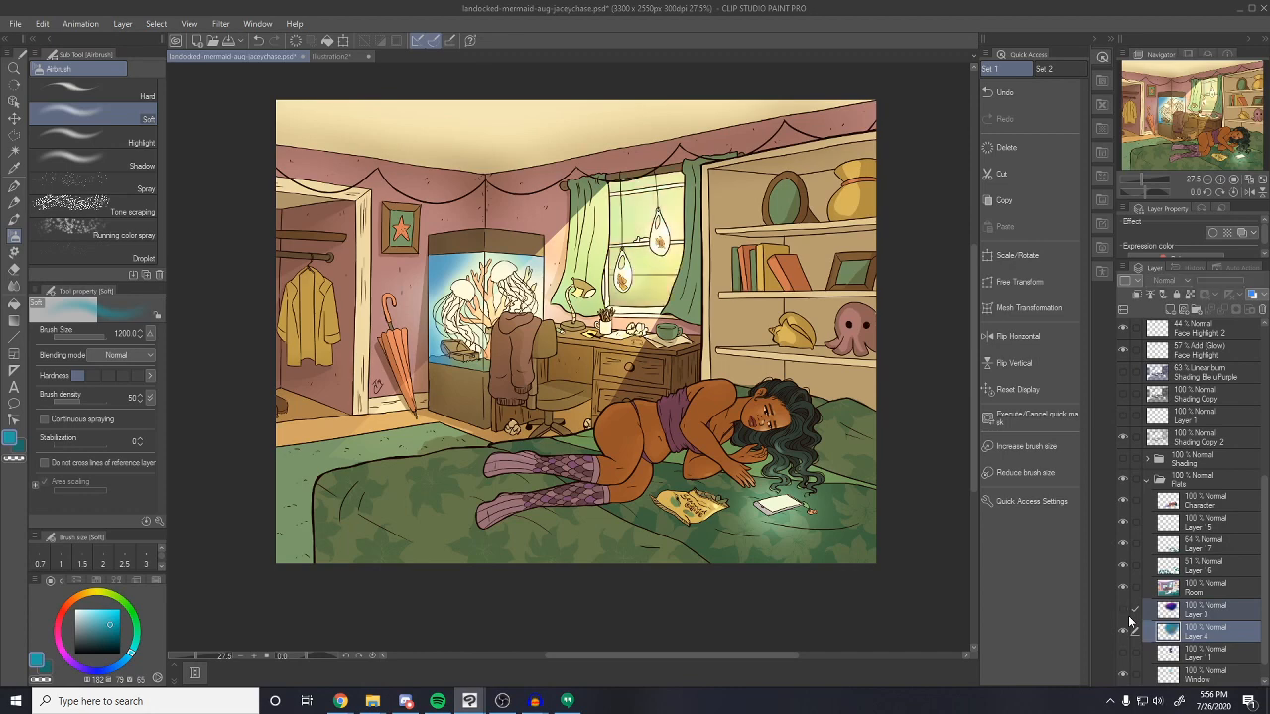
scroll(1163, 615, "up", 2)
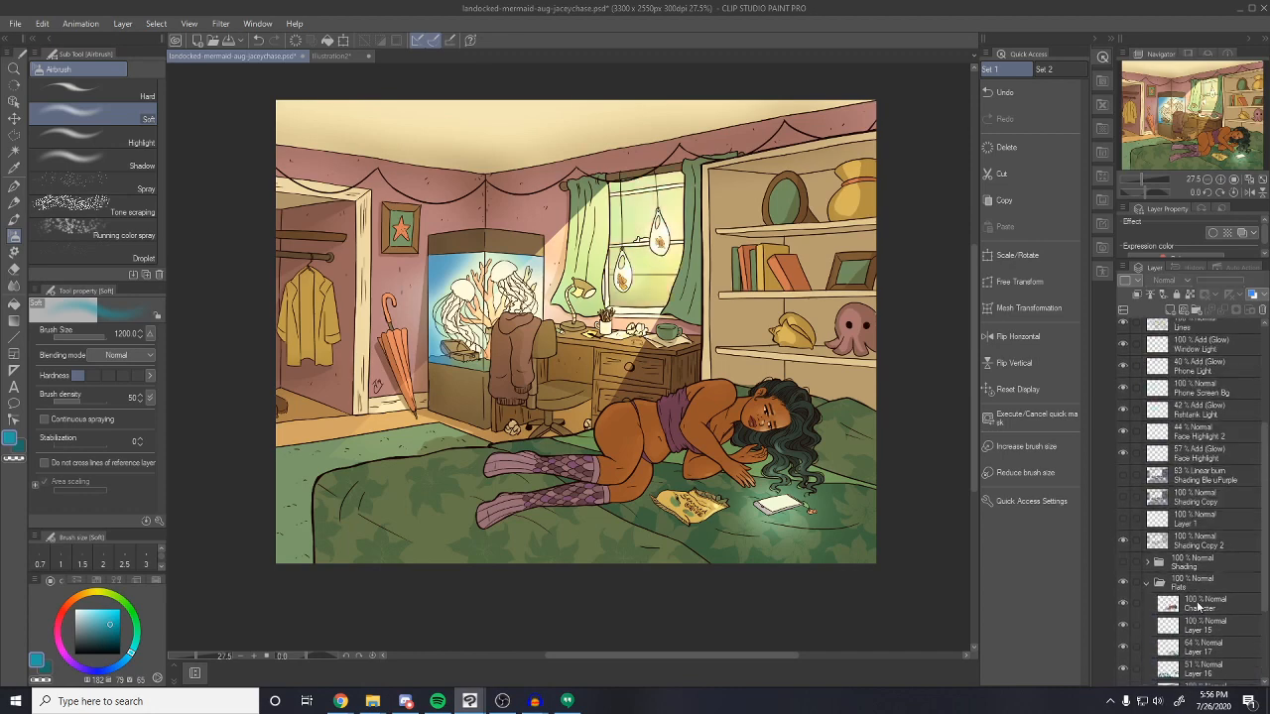
scroll(1200, 588, "up", 3)
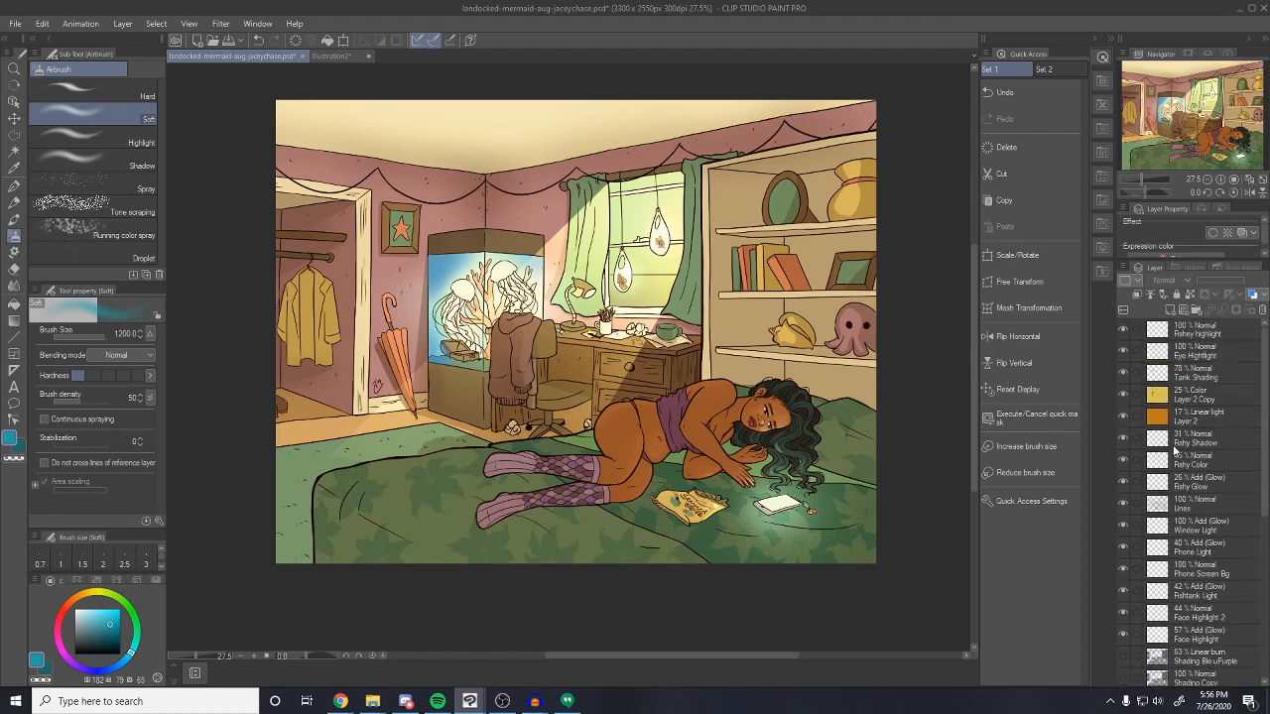
scroll(1161, 564, "down", 2)
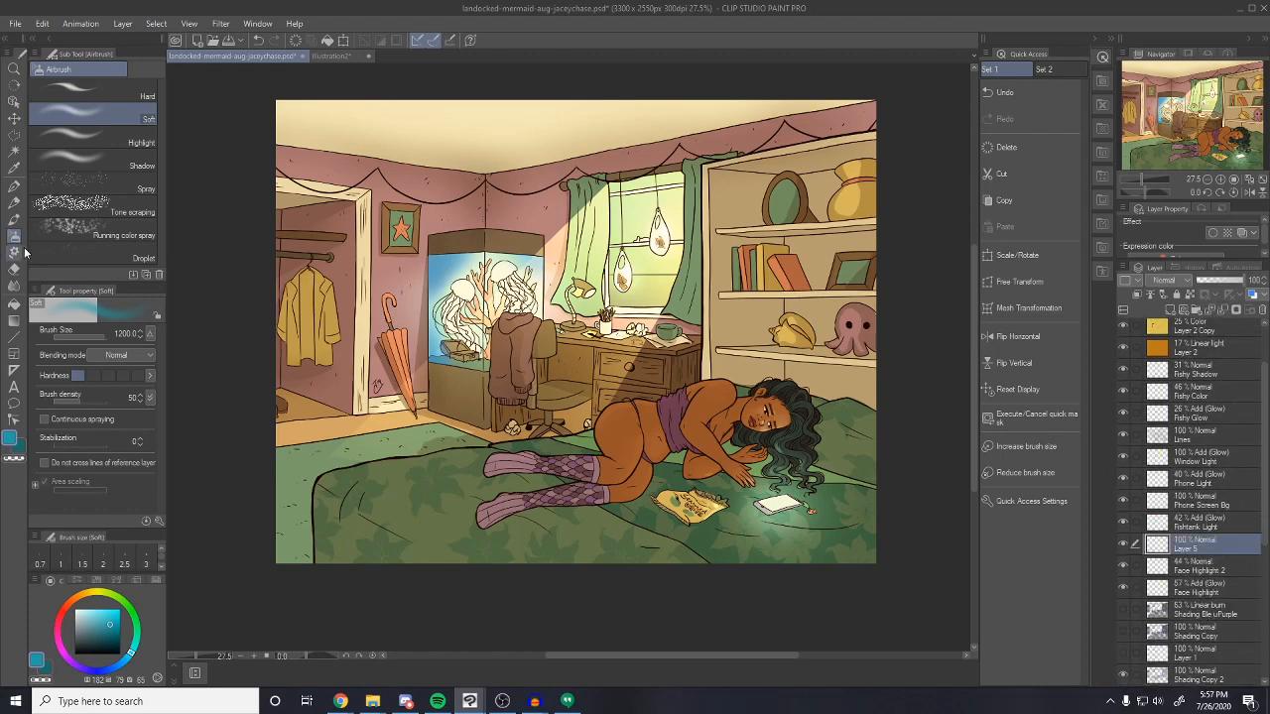
Airbrush bright orange over the girl's hip, waist and top at brush sizes 100 and 150
mouse_move(86, 596)
left_mouse_down()
mouse_move(76, 605)
mouse_move(84, 597)
left_mouse_up()
left_click(120, 616)
key("bracketleft")
key("bracketleft")
key("bracketleft")
key("bracketleft")
key("bracketleft")
key("bracketleft")
key("bracketleft")
key("bracketleft")
key("bracketleft")
key("bracketleft")
key("bracketleft")
key("bracketleft")
key("bracketleft")
mouse_move(615, 417)
left_mouse_down()
mouse_move(603, 428)
mouse_move(631, 407)
mouse_move(710, 390)
mouse_move(692, 409)
left_mouse_up()
key("bracketright")
key("bracketright")
mouse_move(616, 431)
left_mouse_down()
mouse_move(604, 465)
mouse_move(648, 408)
mouse_move(670, 406)
mouse_move(656, 408)
left_mouse_up()
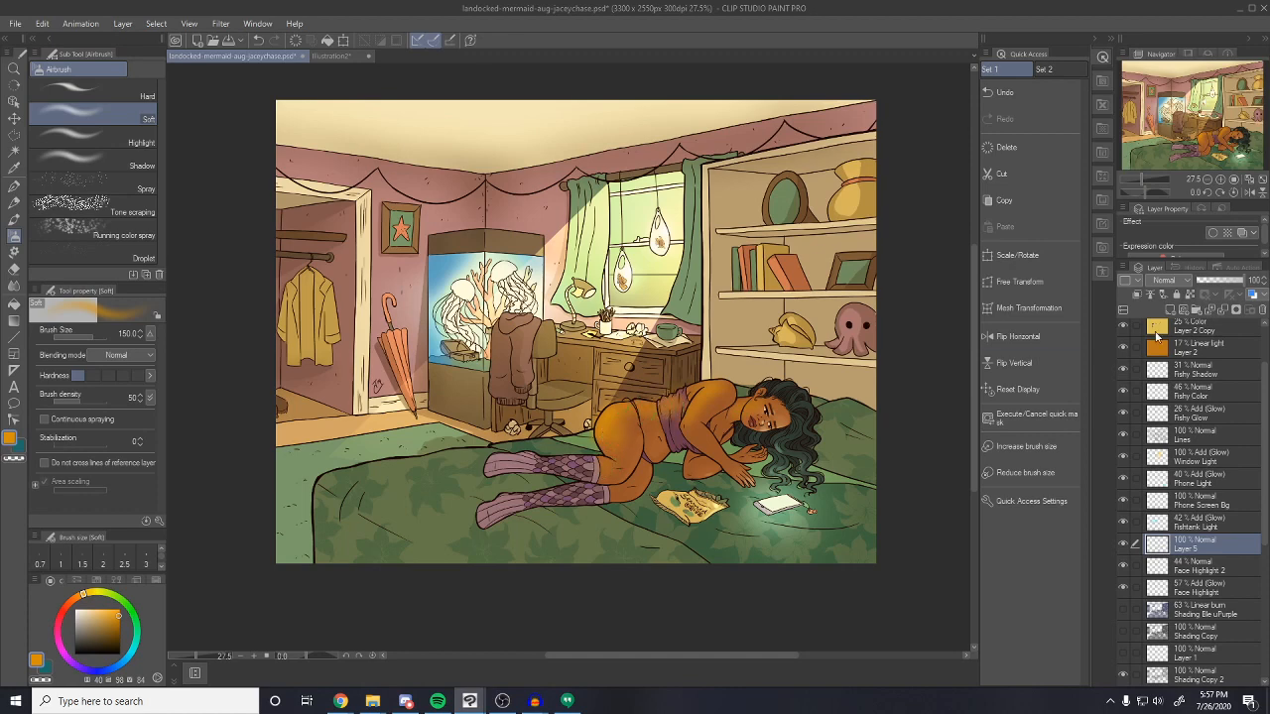
Set Layer 5 to Linear light at 61% opacity and tint the upper sock orange
left_click(1173, 281)
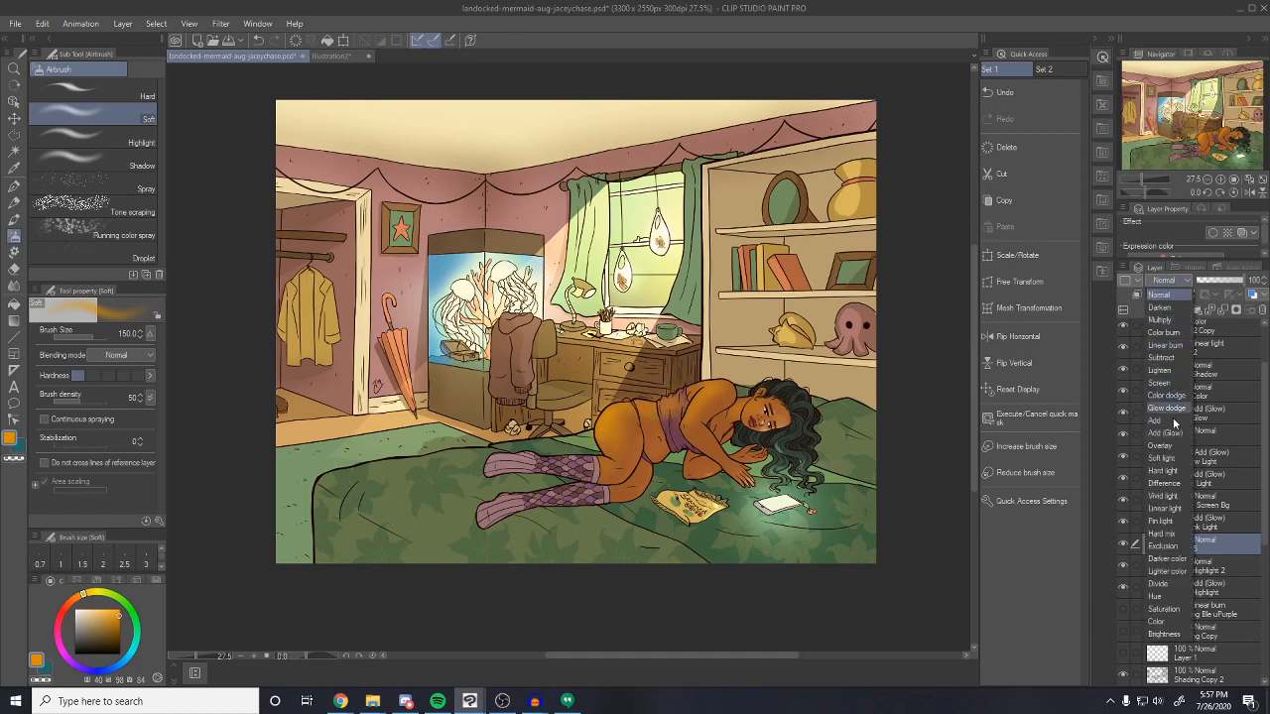
left_click(1165, 508)
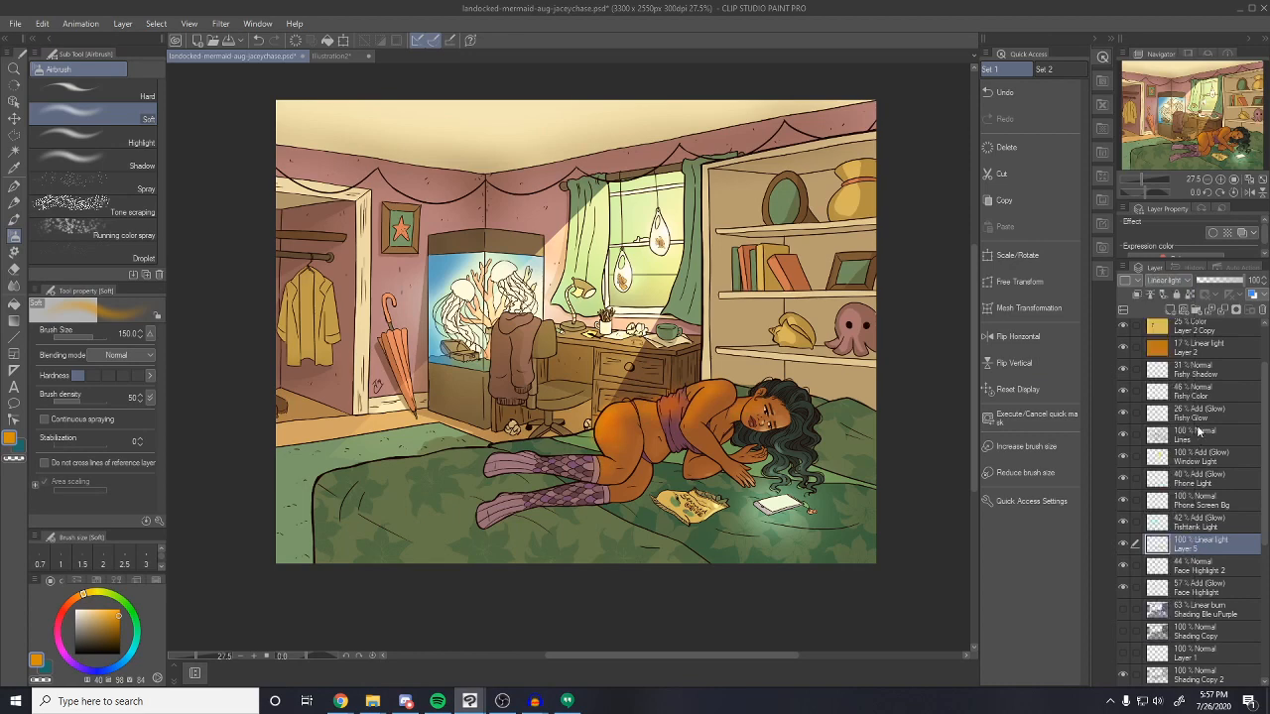
left_click(1227, 286)
key("bracketright")
left_click_drag(553, 465, 590, 462)
key("bracketright")
key("bracketright")
key("bracketright")
key("bracketright")
key("bracketright")
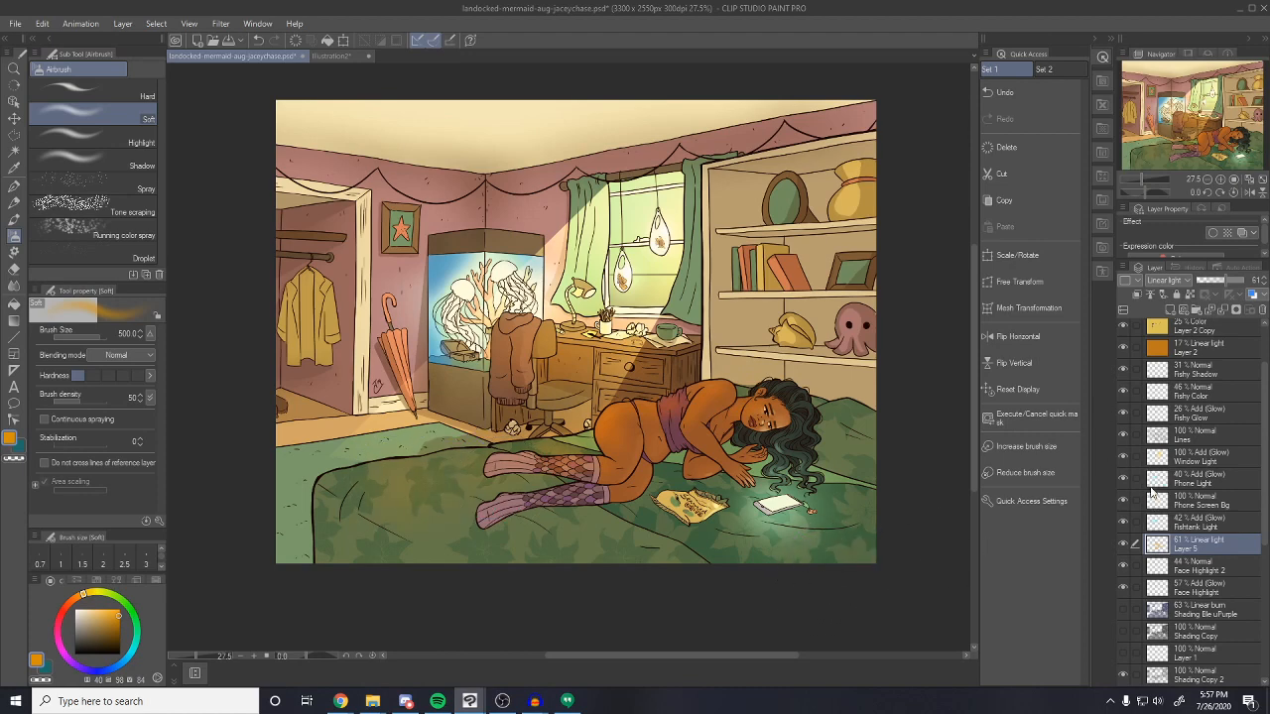
Lower opacity of Phone Light to 13%, Face Highlight 2 to 21% and Face Highlight to 24%
left_click(1123, 478)
left_click(1123, 478)
left_click(1195, 478)
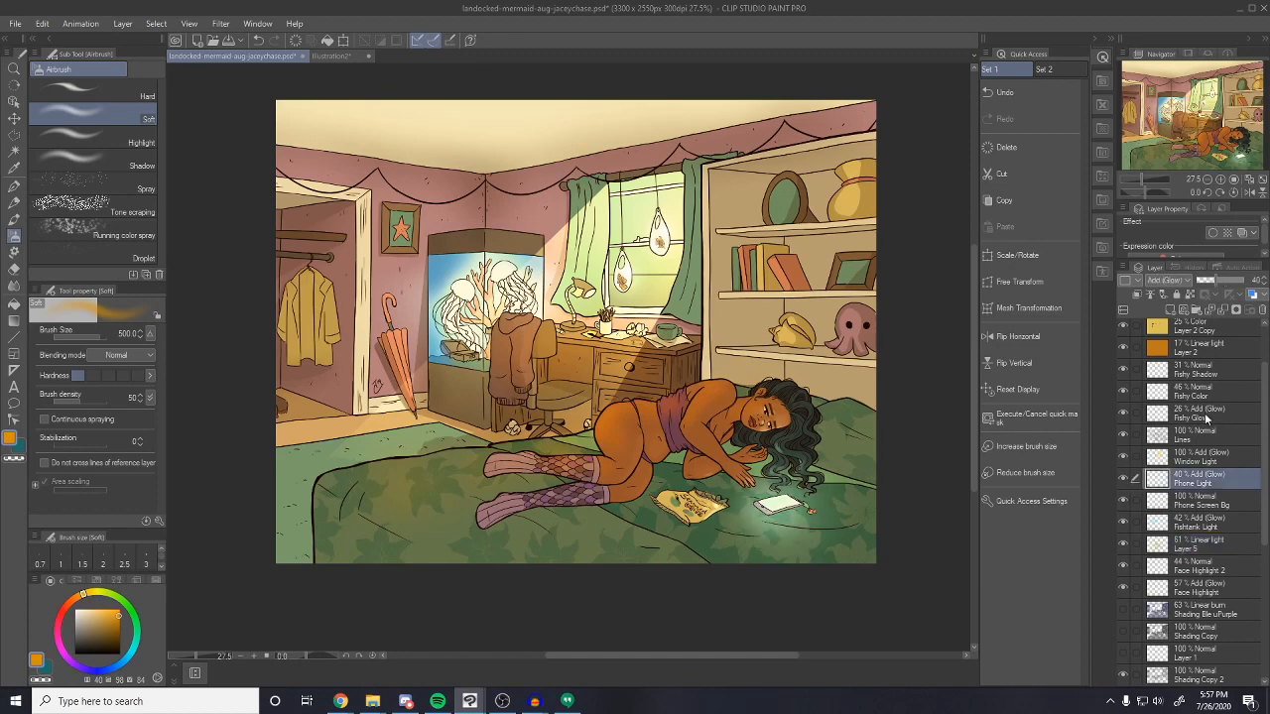
left_click_drag(1190, 279, 1202, 278)
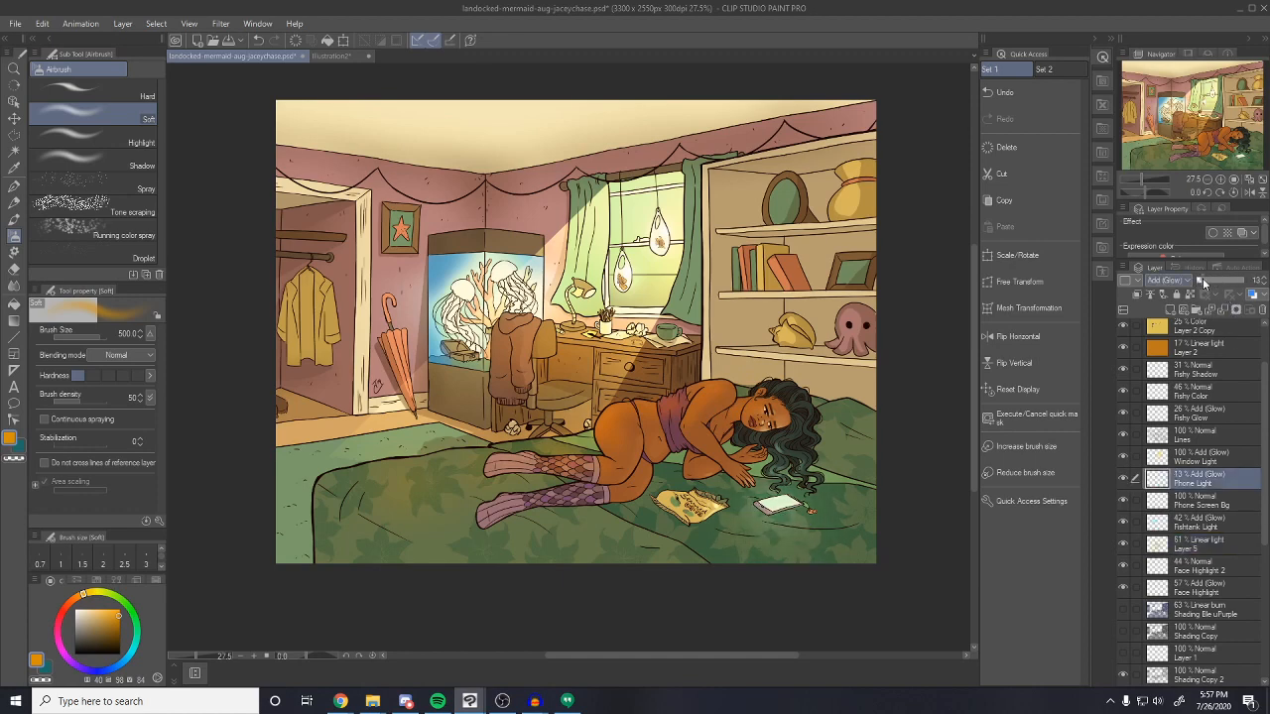
left_click(1196, 570)
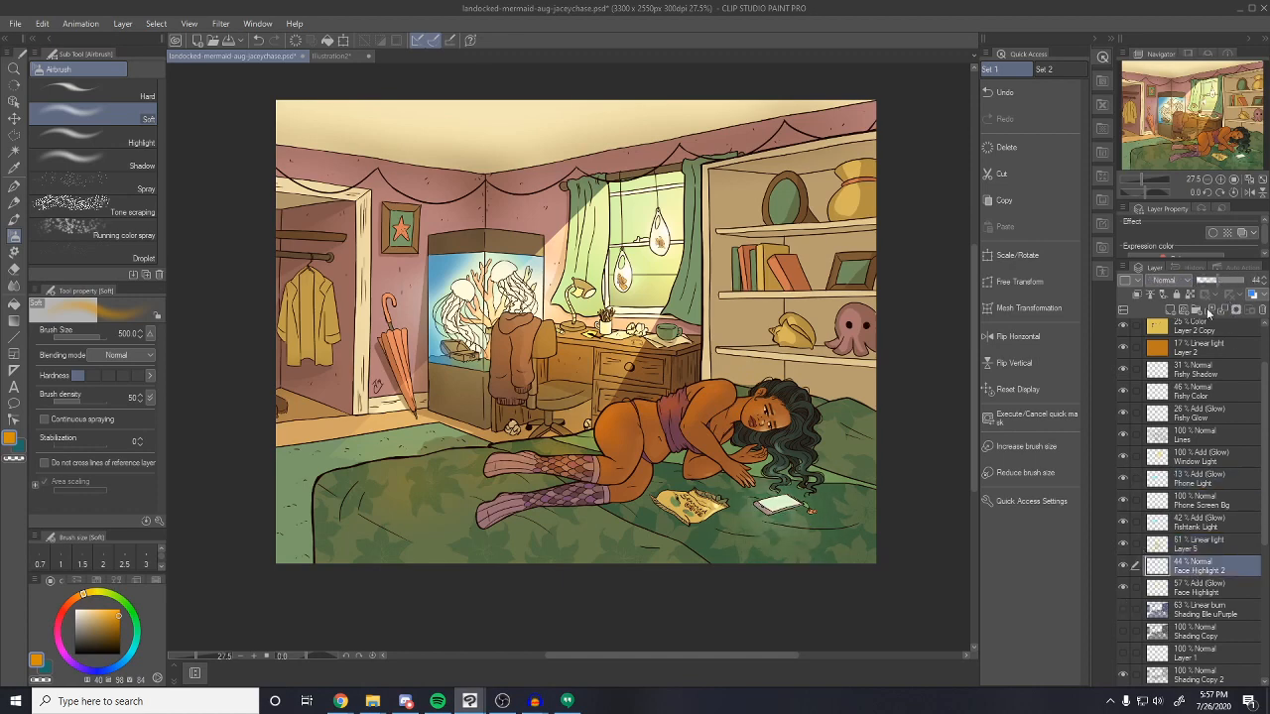
left_click_drag(1210, 280, 1208, 284)
left_click(1200, 590)
left_click(1208, 282)
On Layer 5, airbrush a soft orange glow around the window and desk at brush size 1200
left_click(1198, 545)
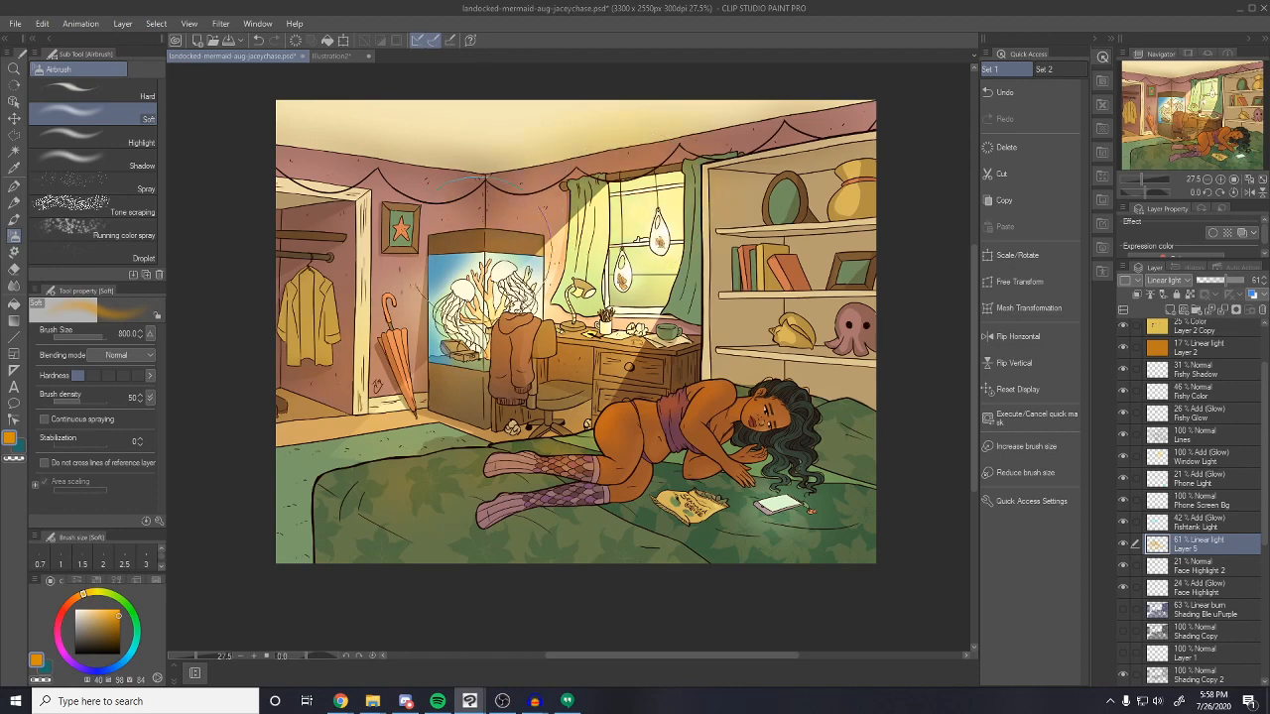
key("ctrl+z")
key("]")
key("]")
left_click_drag(577, 269, 643, 327)
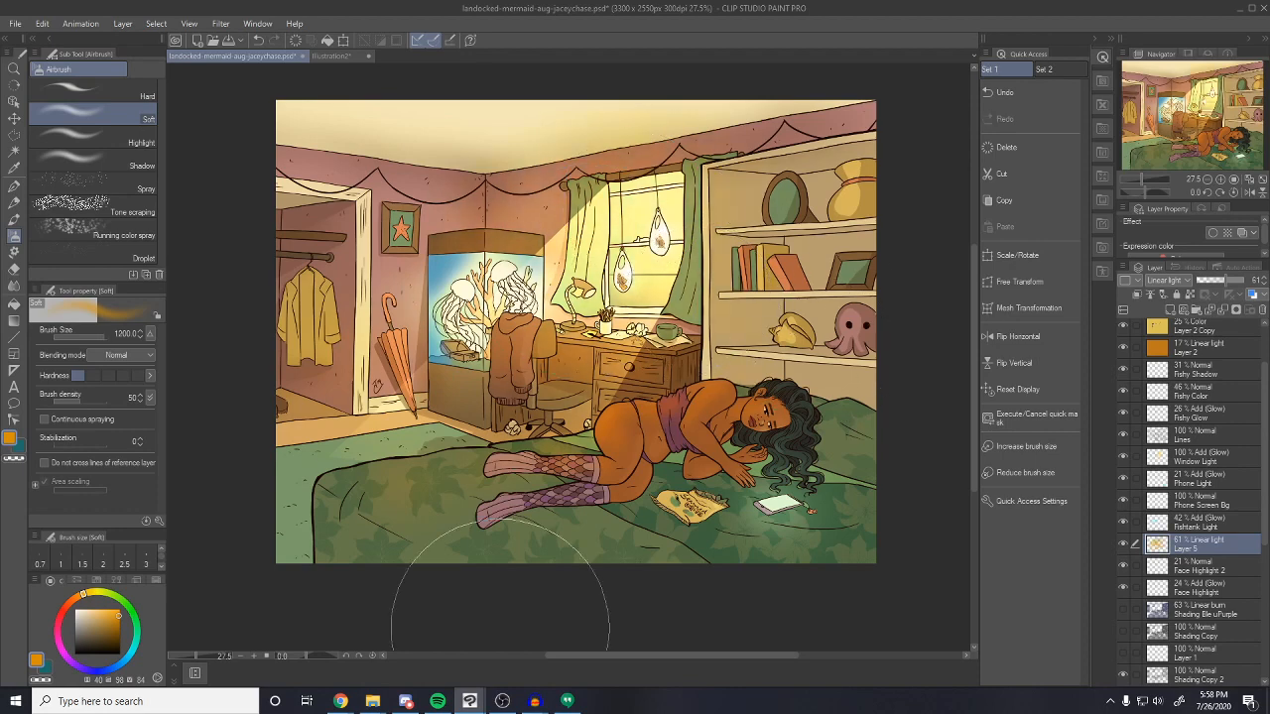